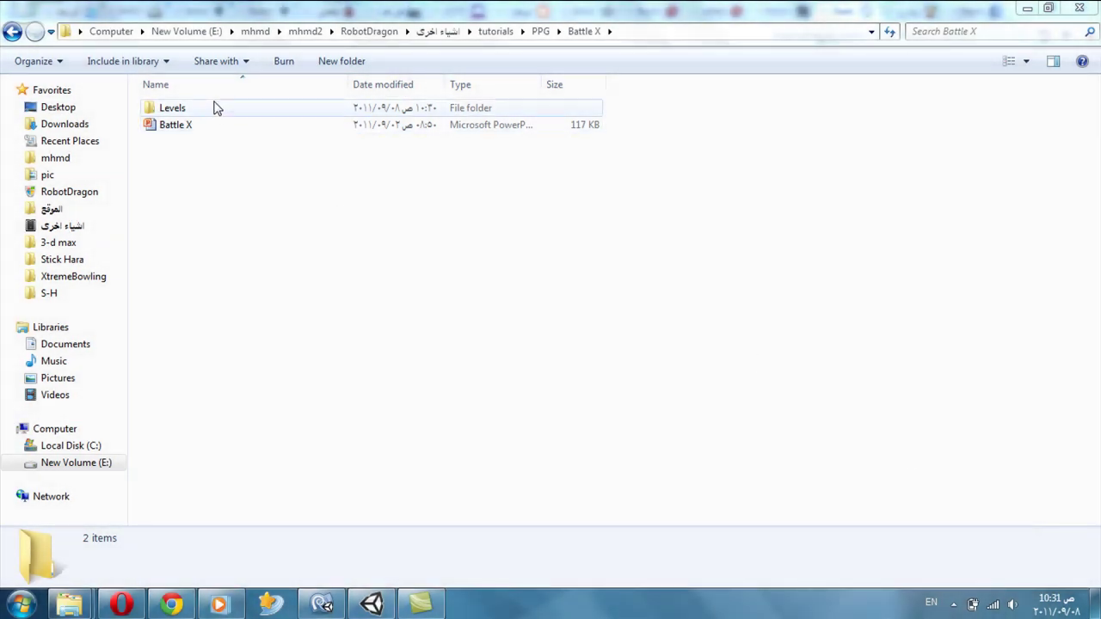
# Step: Open the Level 1 presentation from the Battle X Levels folder in PowerPoint
pyautogui.doubleClick(215, 107)
pyautogui.doubleClick(240, 112)
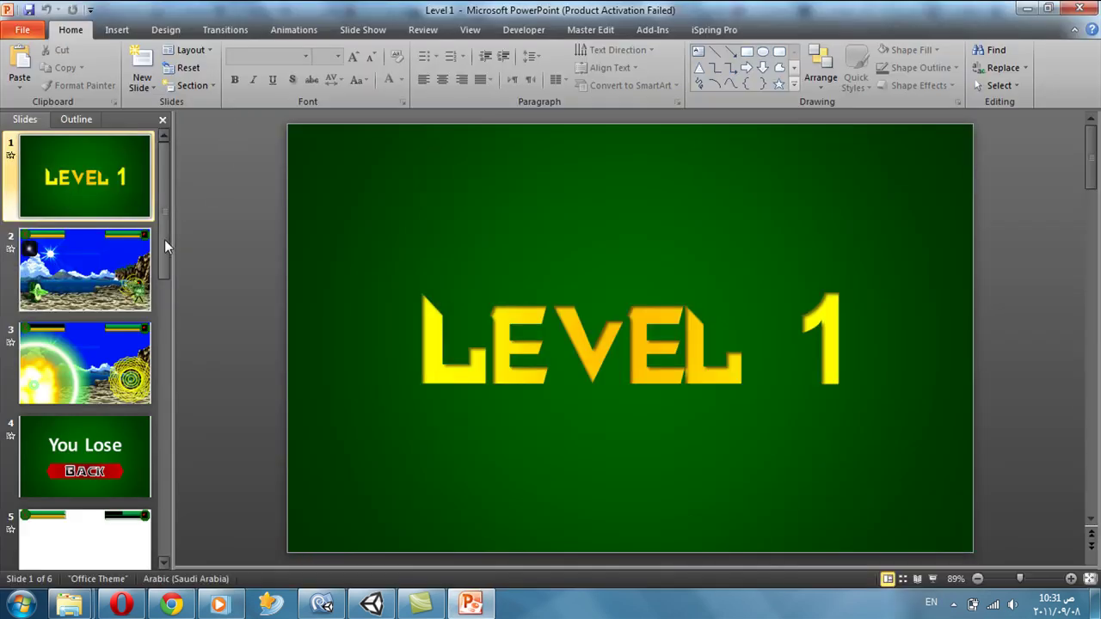
# Step: Add WordArt reading 'The Passcode for the next level is :' to slide 6
pyautogui.moveTo(164, 240); pyautogui.dragTo(212, 496)
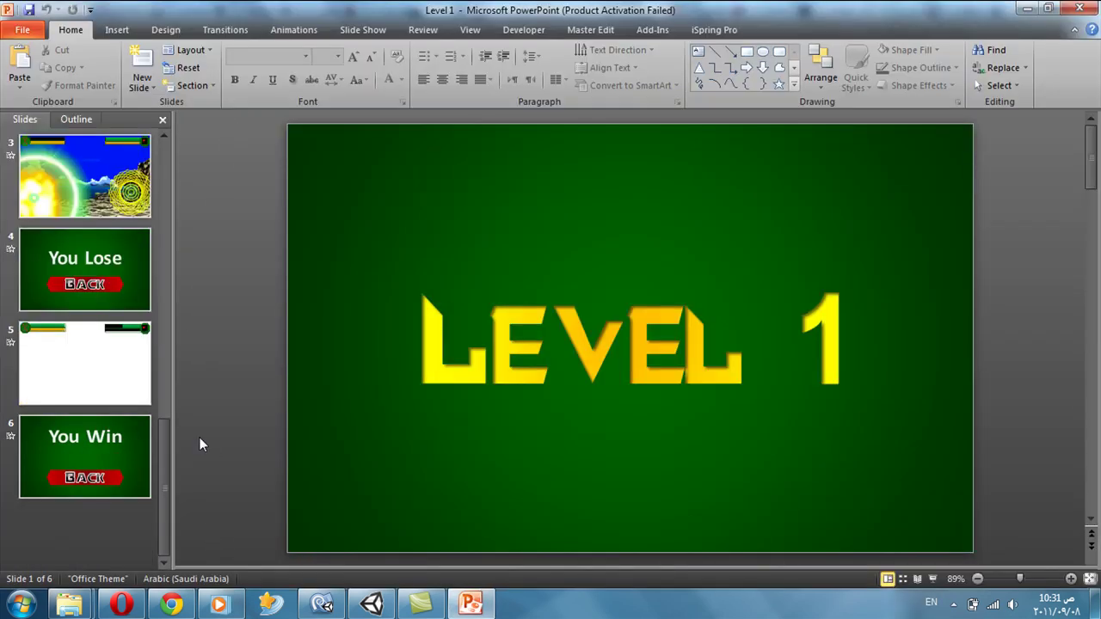
pyautogui.click(714, 454)
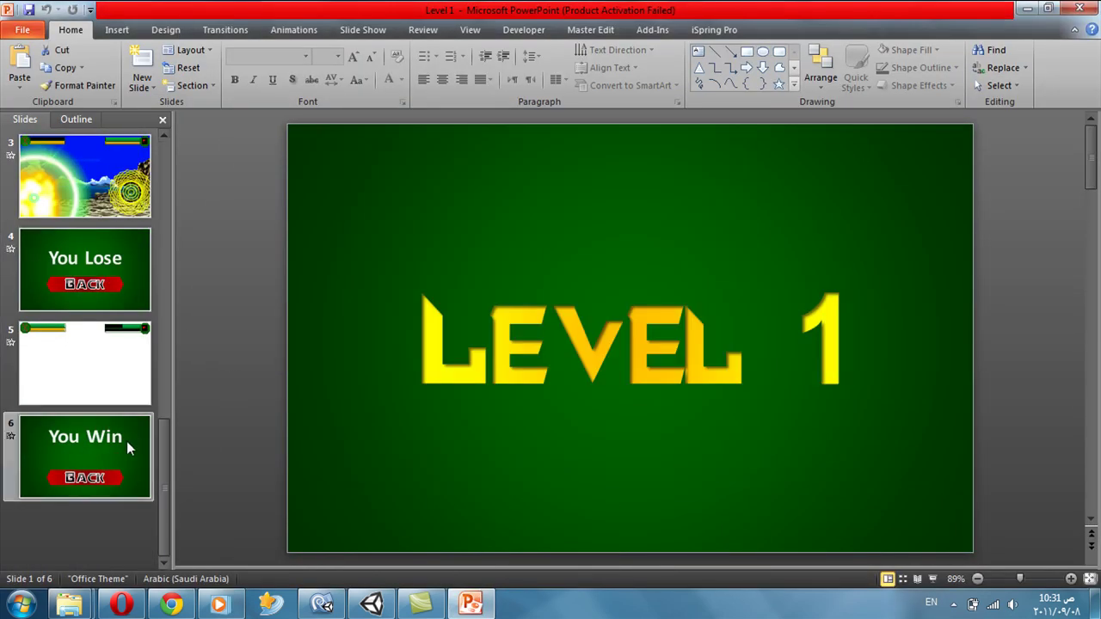
pyautogui.click(126, 442)
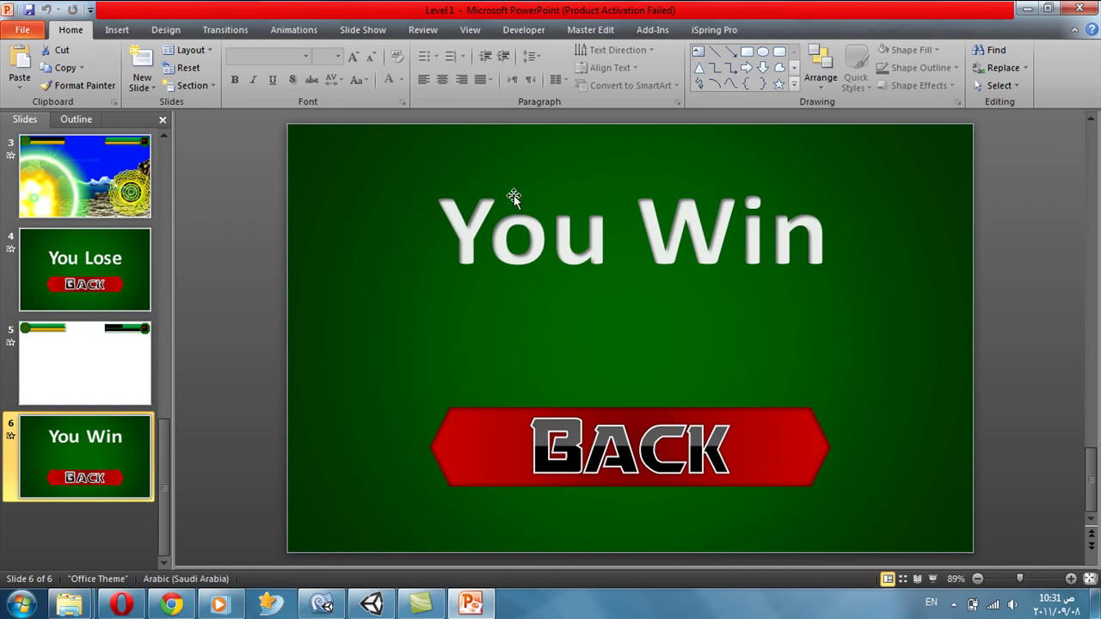
pyautogui.click(119, 29)
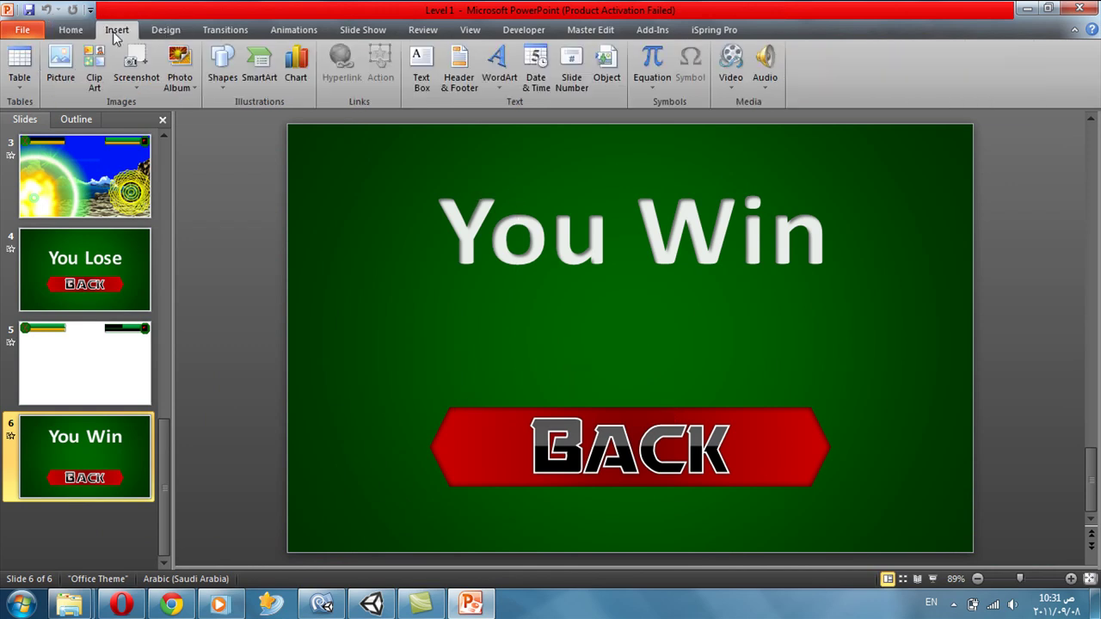
pyautogui.click(495, 69)
pyautogui.click(596, 161)
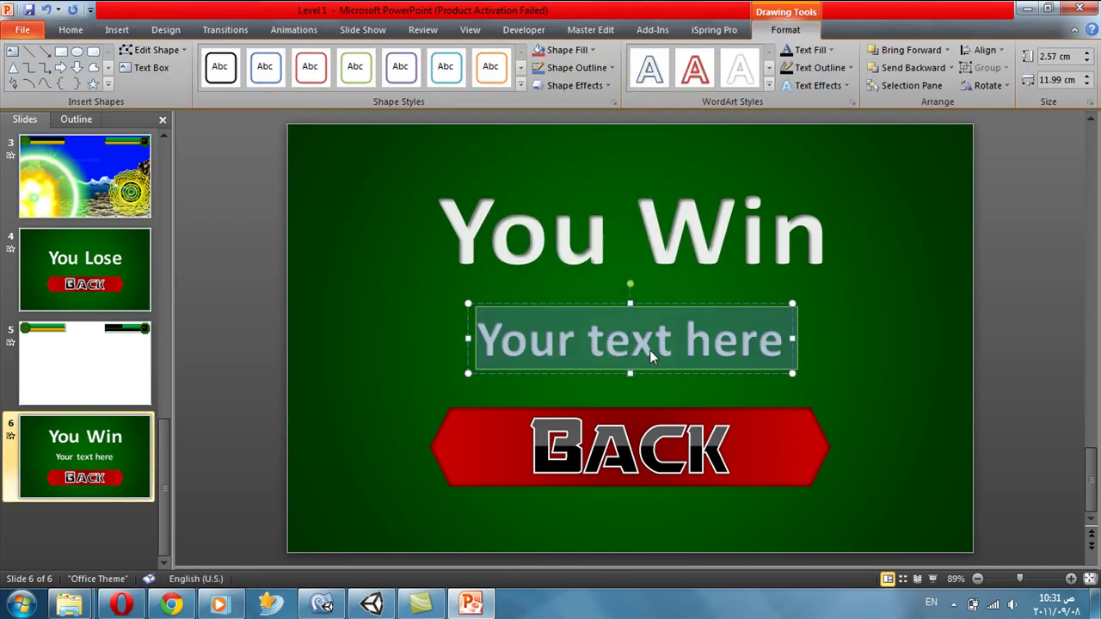
pyautogui.write('Th')
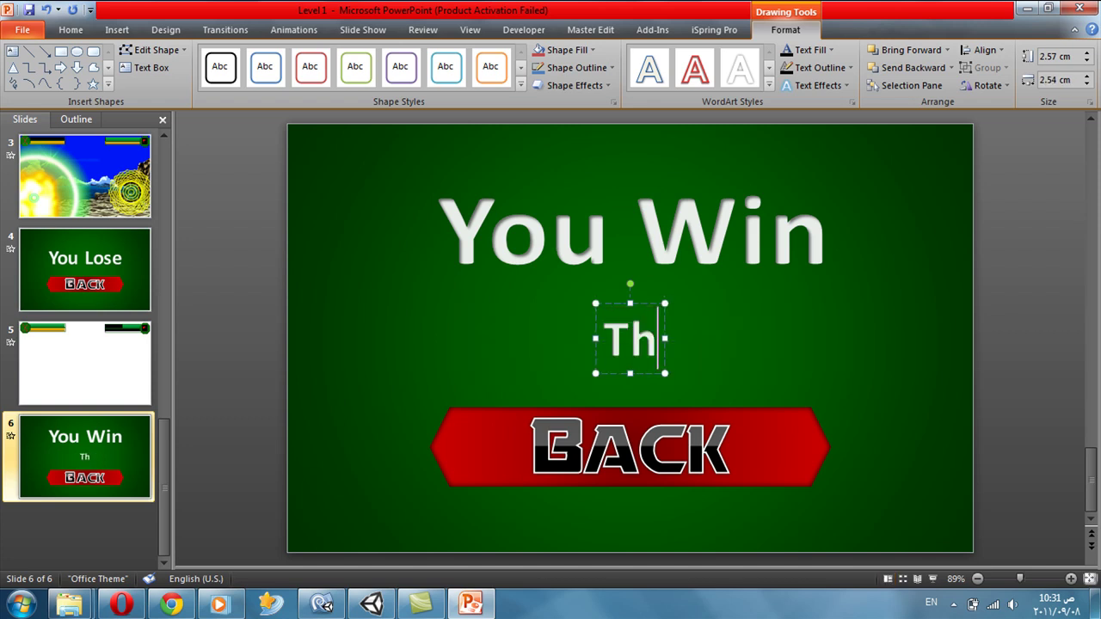
pyautogui.write('e Pas')
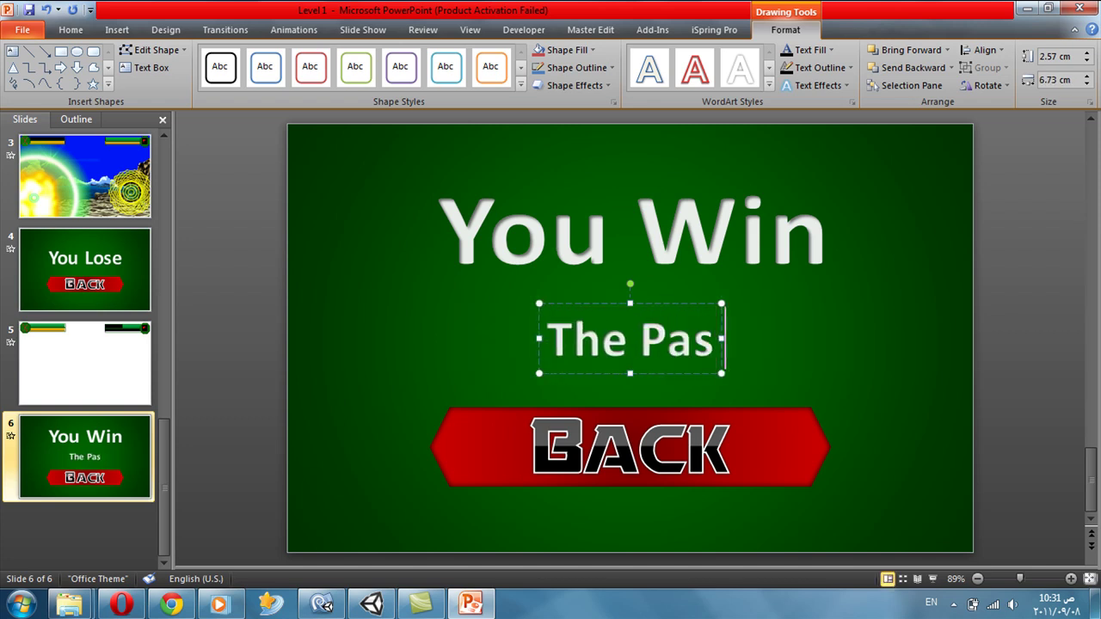
pyautogui.write('scode')
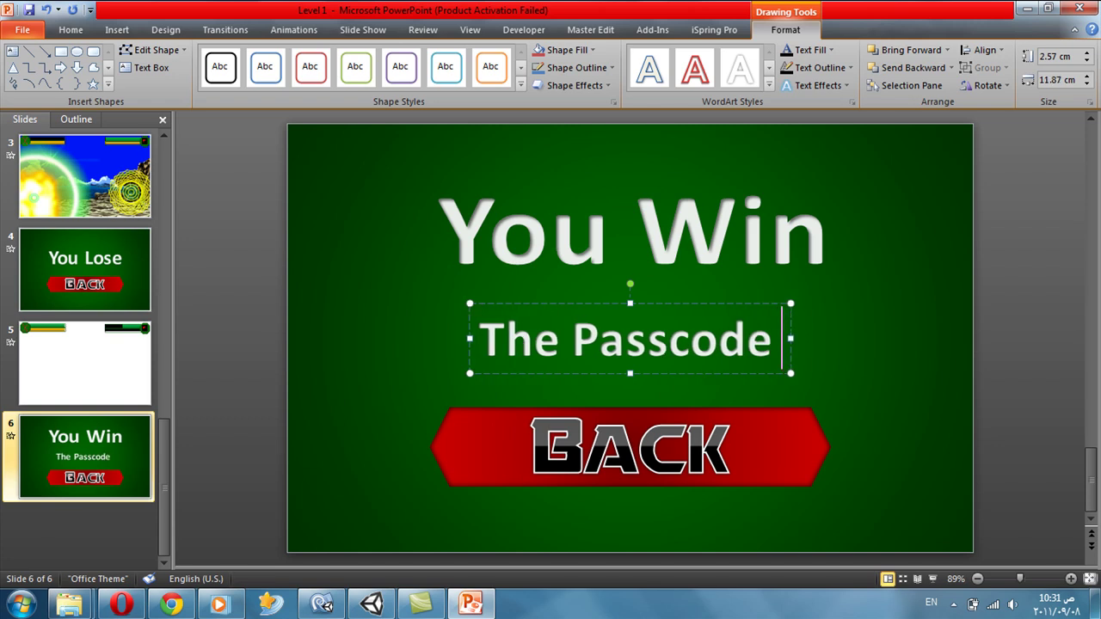
pyautogui.write(' for the ')
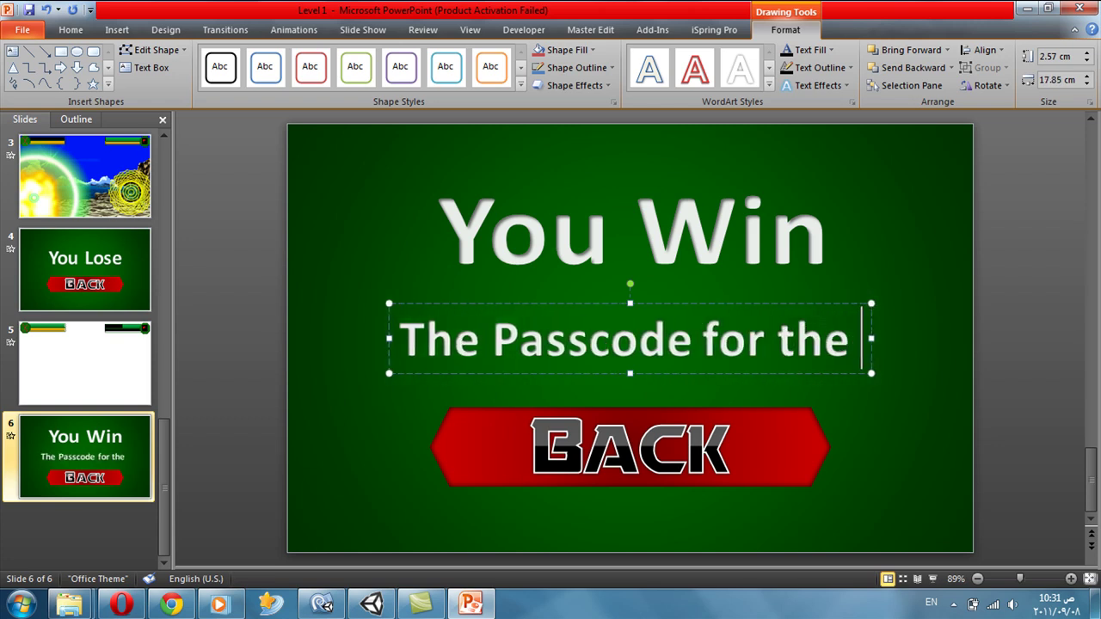
pyautogui.write('next le')
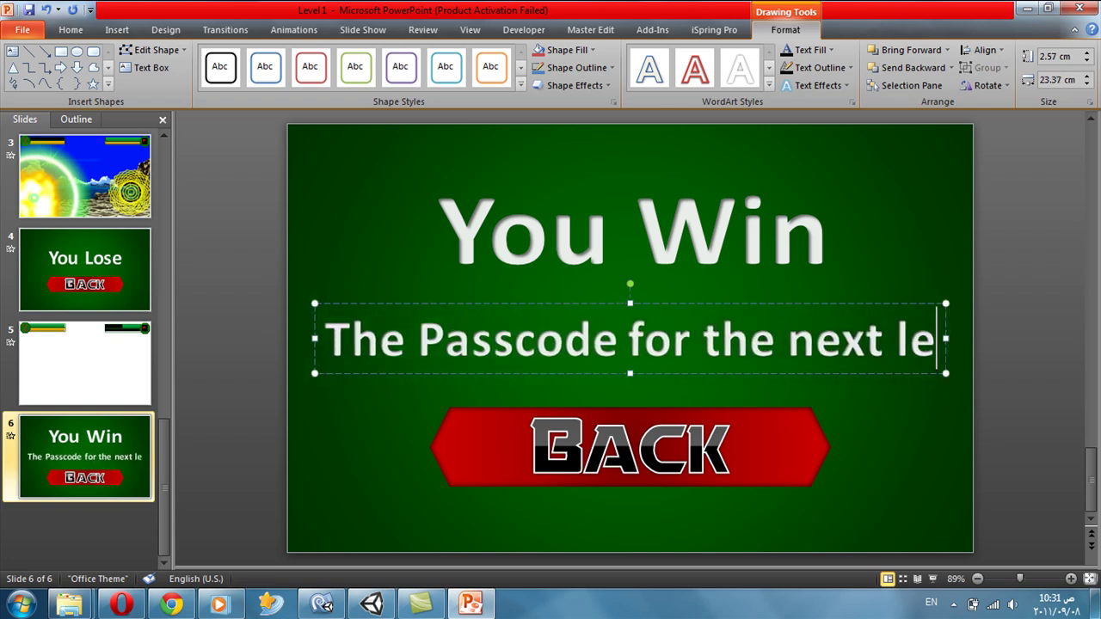
pyautogui.write('vel is ')
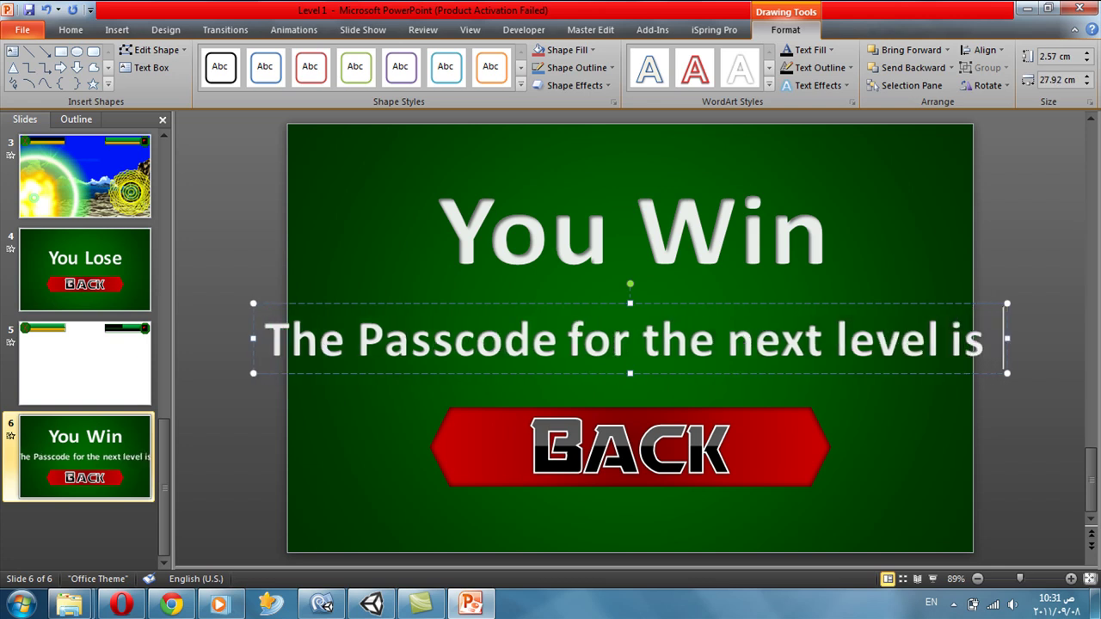
pyautogui.write(':')
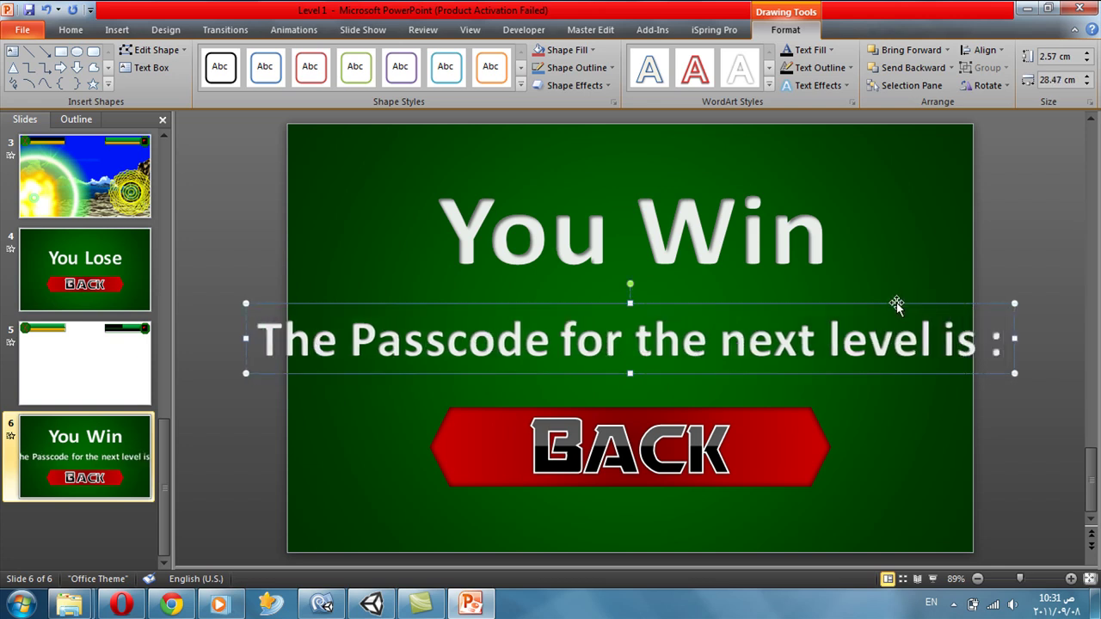
# Step: Move the passcode sentence up under You Win and shrink it to 28 pt
pyautogui.moveTo(897, 303); pyautogui.dragTo(896, 275)
pyautogui.click(70, 29)
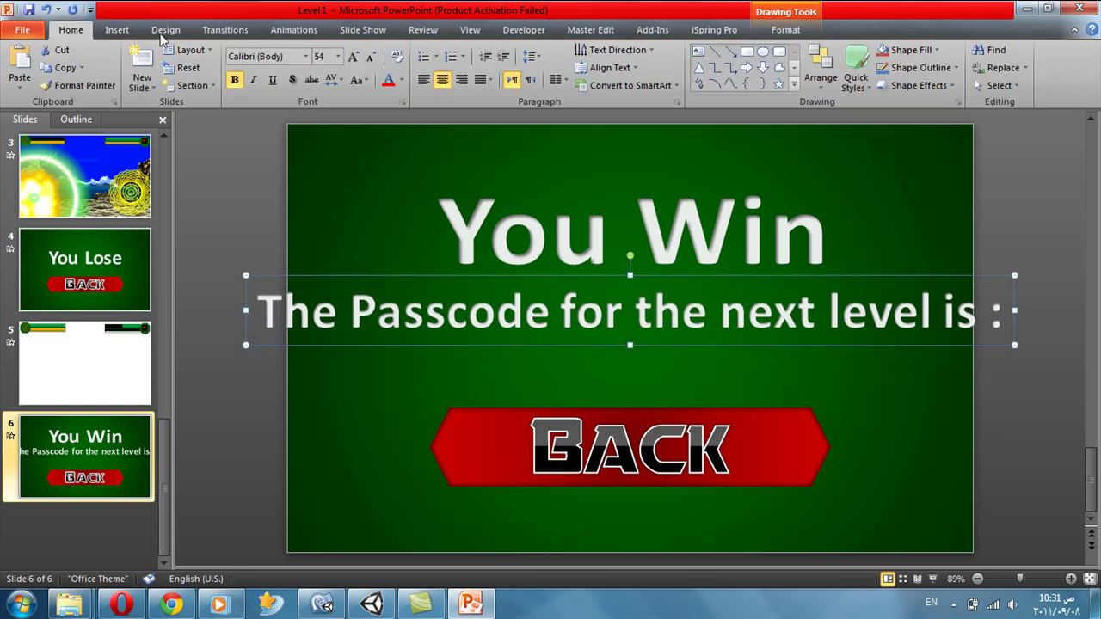
pyautogui.click(372, 57)
pyautogui.click(372, 57)
pyautogui.click(372, 57)
pyautogui.click(372, 57)
pyautogui.click(372, 57)
pyautogui.click(372, 57)
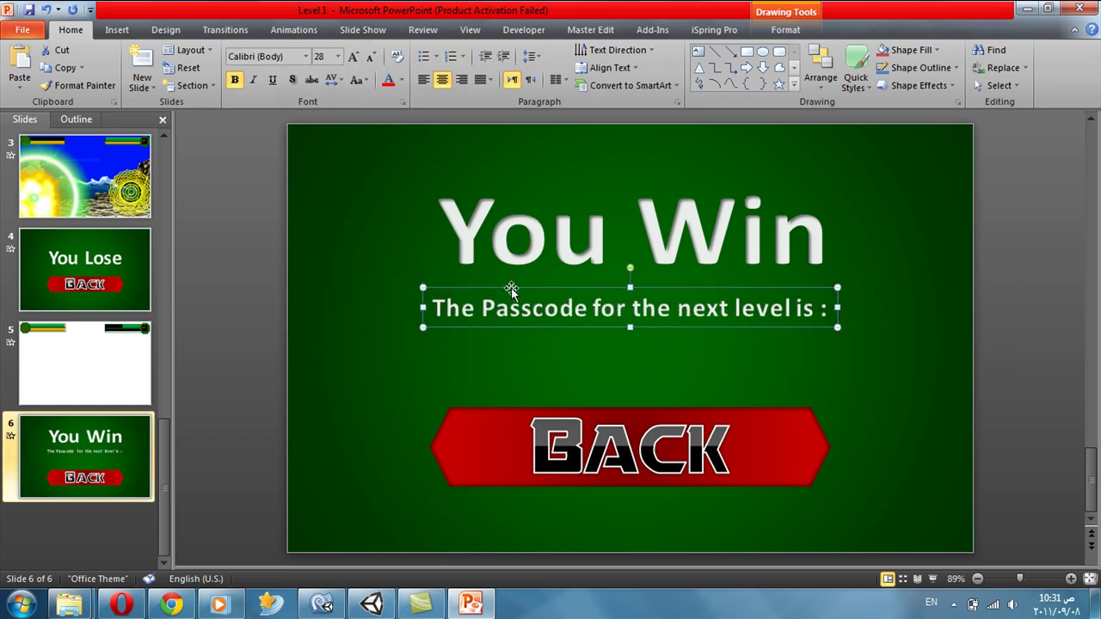
# Step: Change the capital P in 'Passcode' to a lowercase p
pyautogui.click(483, 310)
pyautogui.moveTo(481, 315); pyautogui.dragTo(494, 315)
pyautogui.write('p')
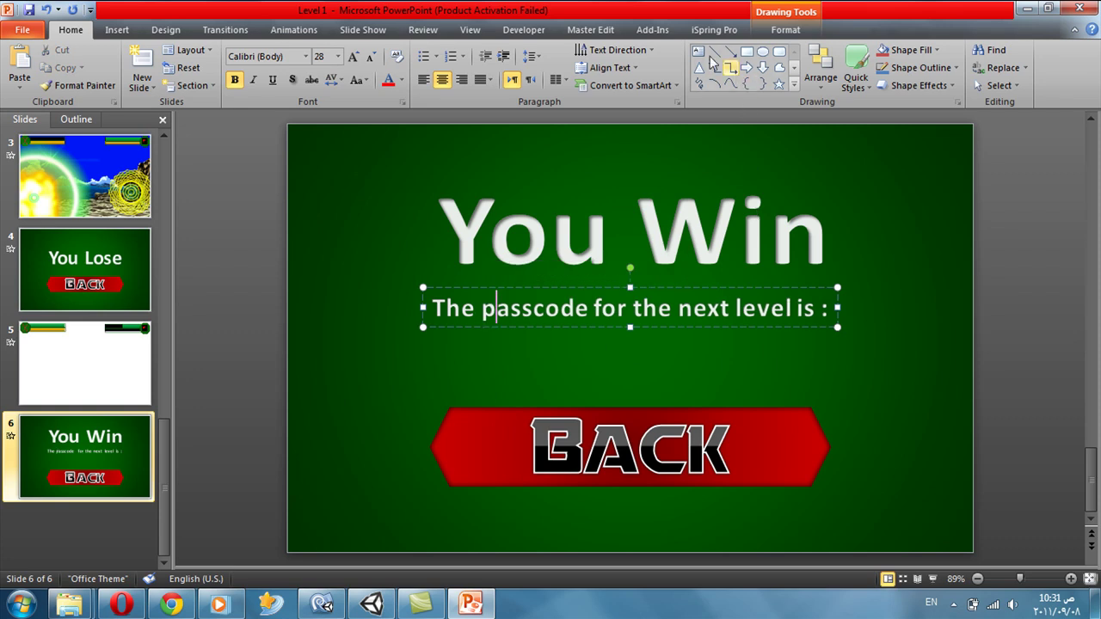
# Step: Draw a Developer Text Box control below the passcode line
pyautogui.click(524, 29)
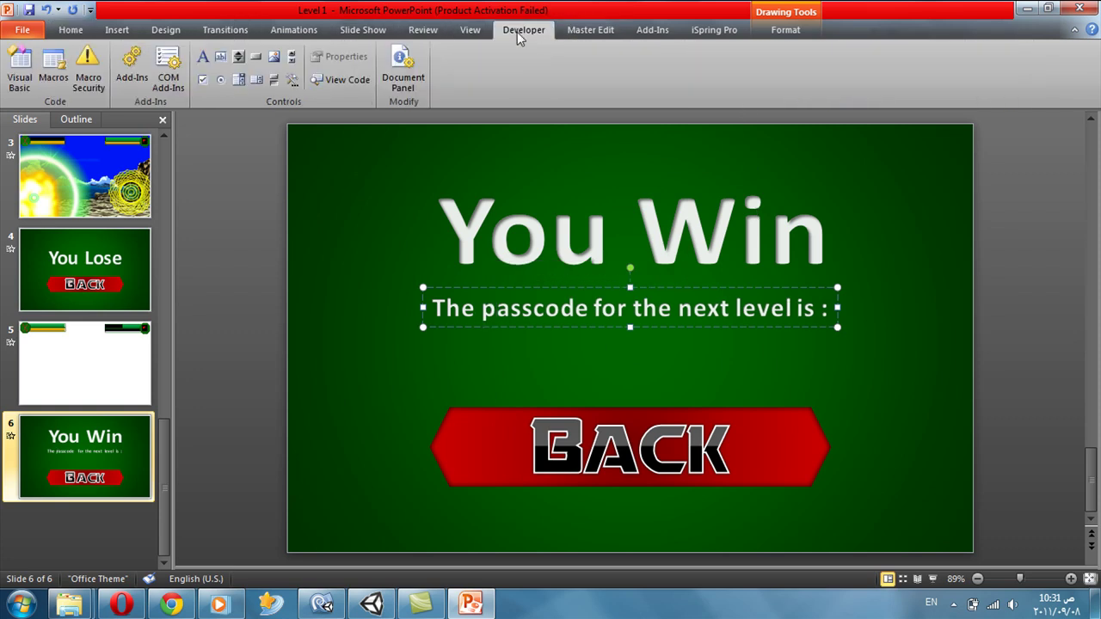
pyautogui.click(222, 57)
pyautogui.moveTo(546, 344); pyautogui.dragTo(711, 379)
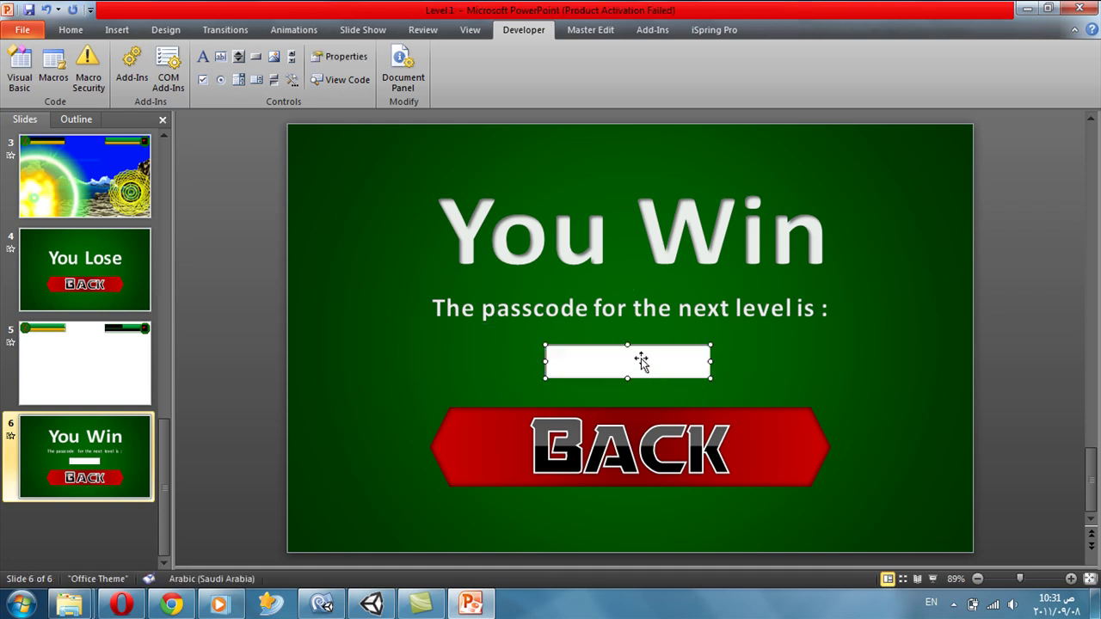
pyautogui.doubleClick(626, 365)
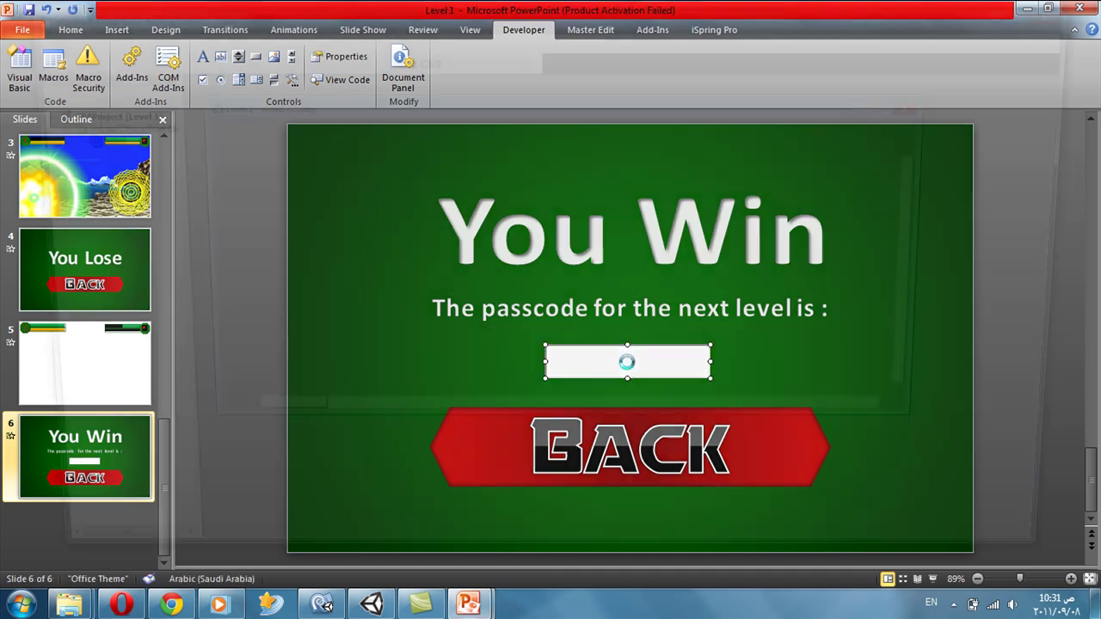
pyautogui.click(930, 103)
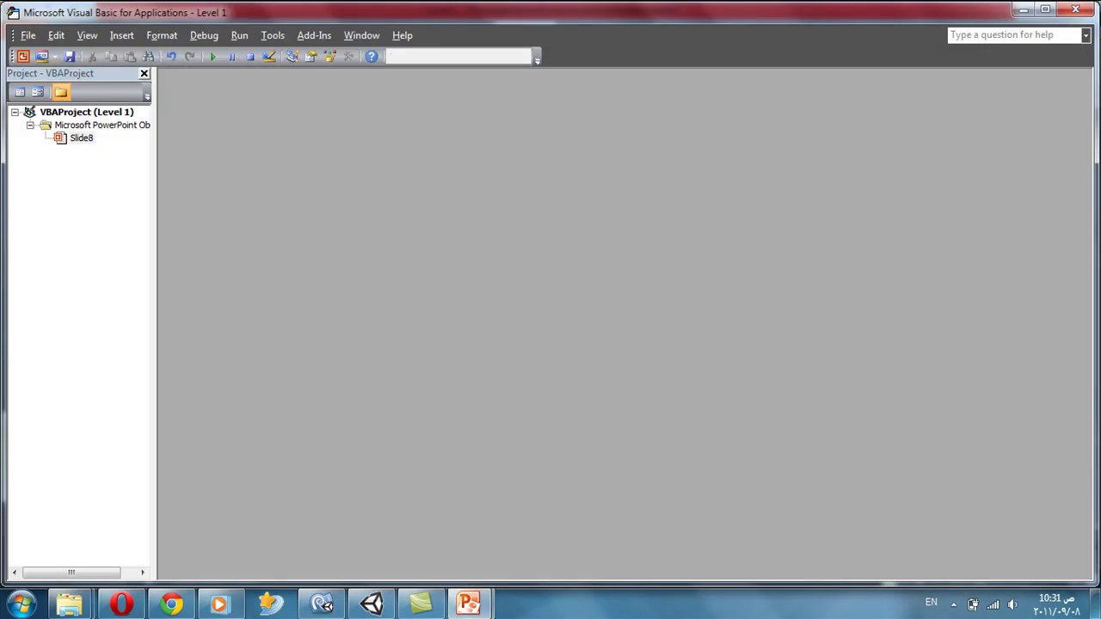
pyautogui.click(1076, 9)
# Step: Enter the next level's passcode into the text box control
pyautogui.rightClick(615, 362)
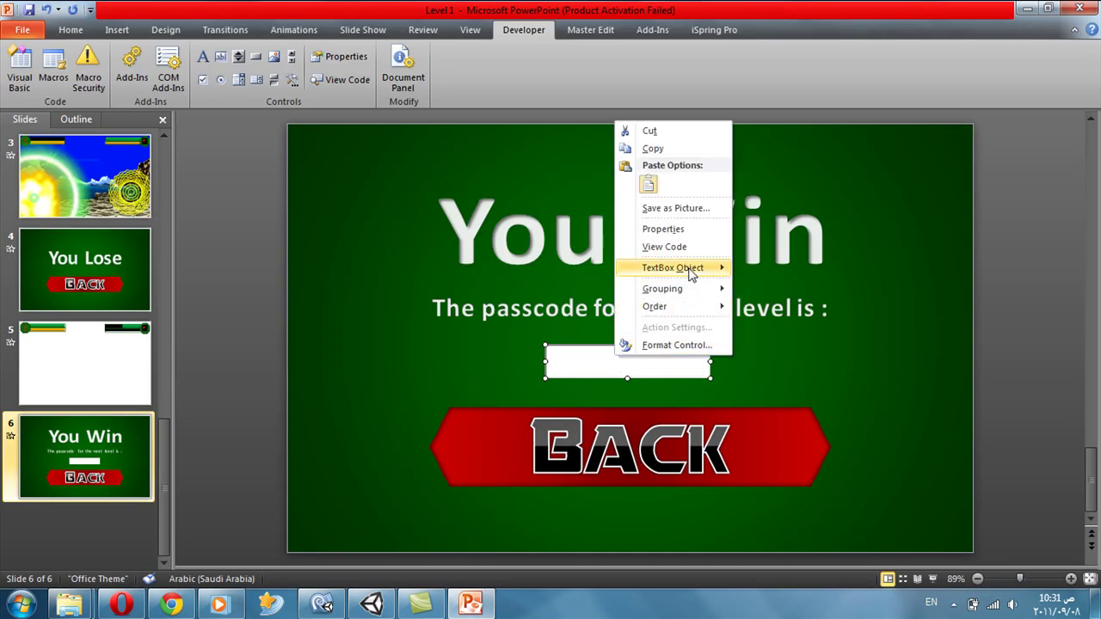
pyautogui.moveTo(694, 270)
pyautogui.click(762, 268)
pyautogui.write('robotdragon')
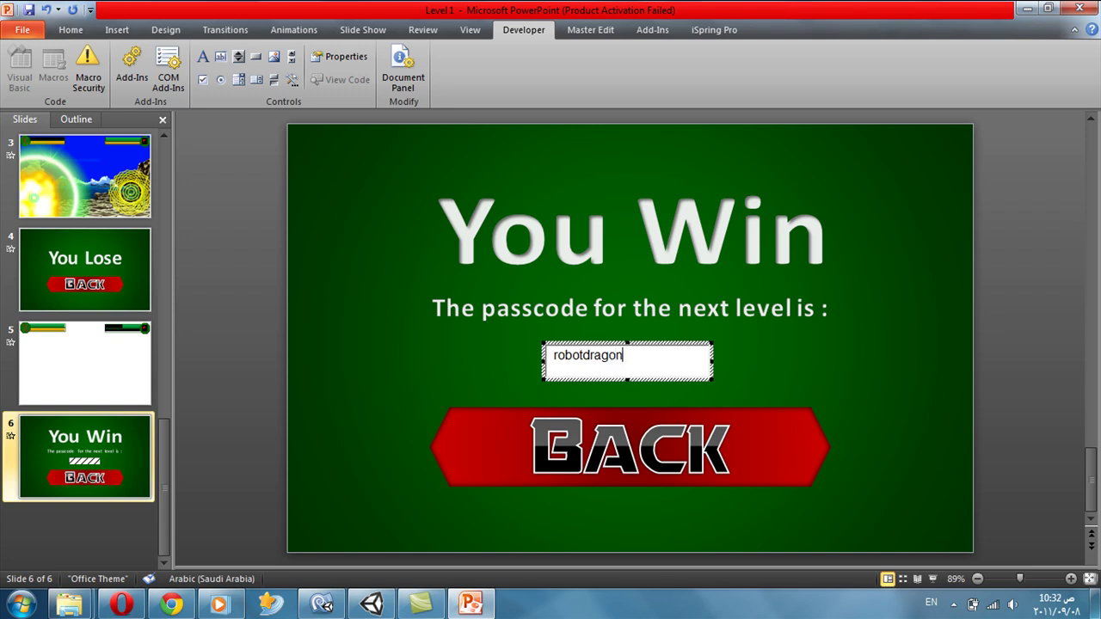
pyautogui.doubleClick(629, 356)
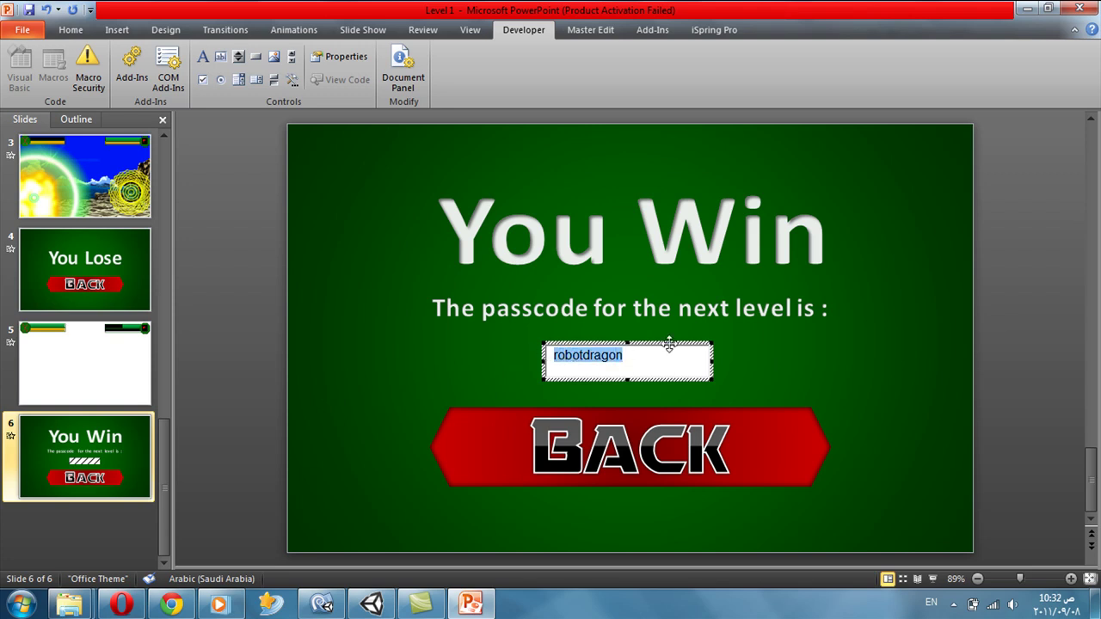
pyautogui.press('Escape')
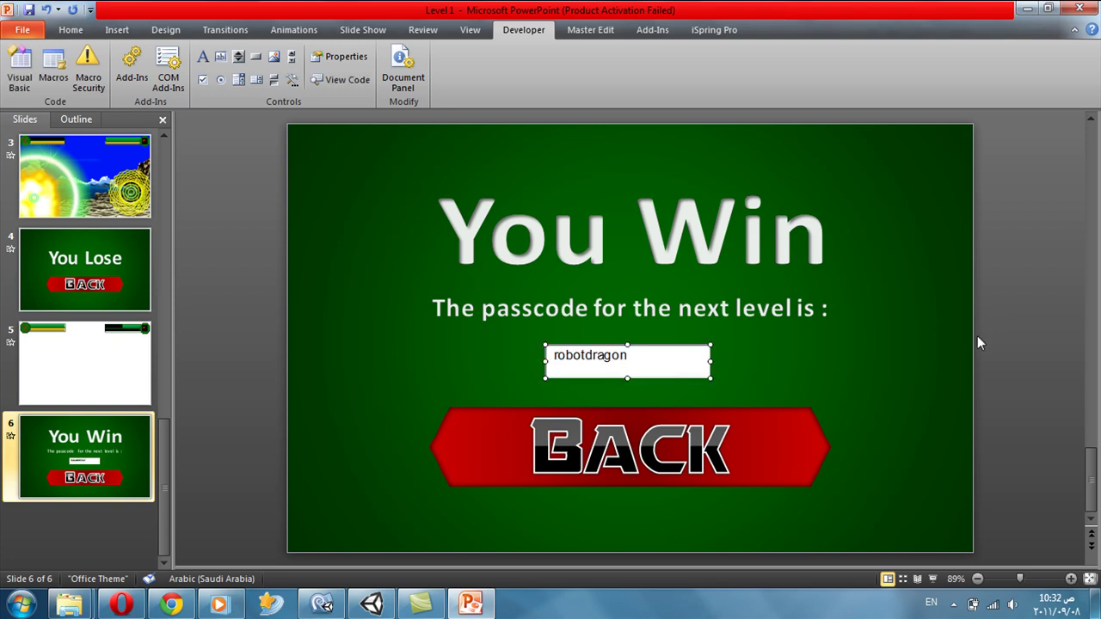
# Step: Set TextBox1's TextAlign property to 2 - fmTextAlignCenter
pyautogui.rightClick(637, 365)
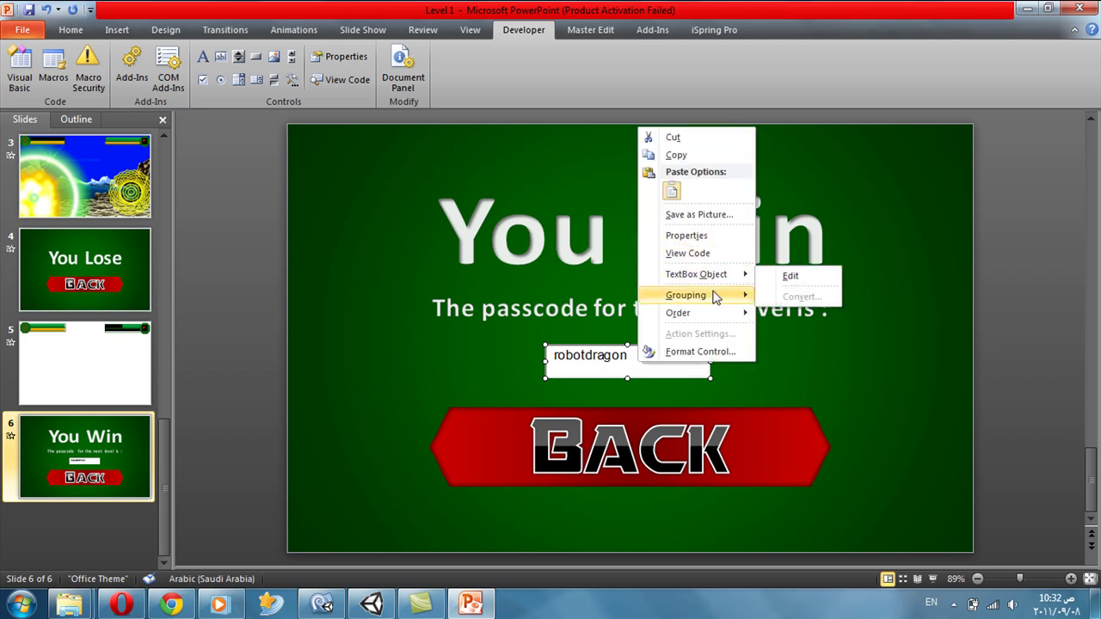
pyautogui.click(721, 242)
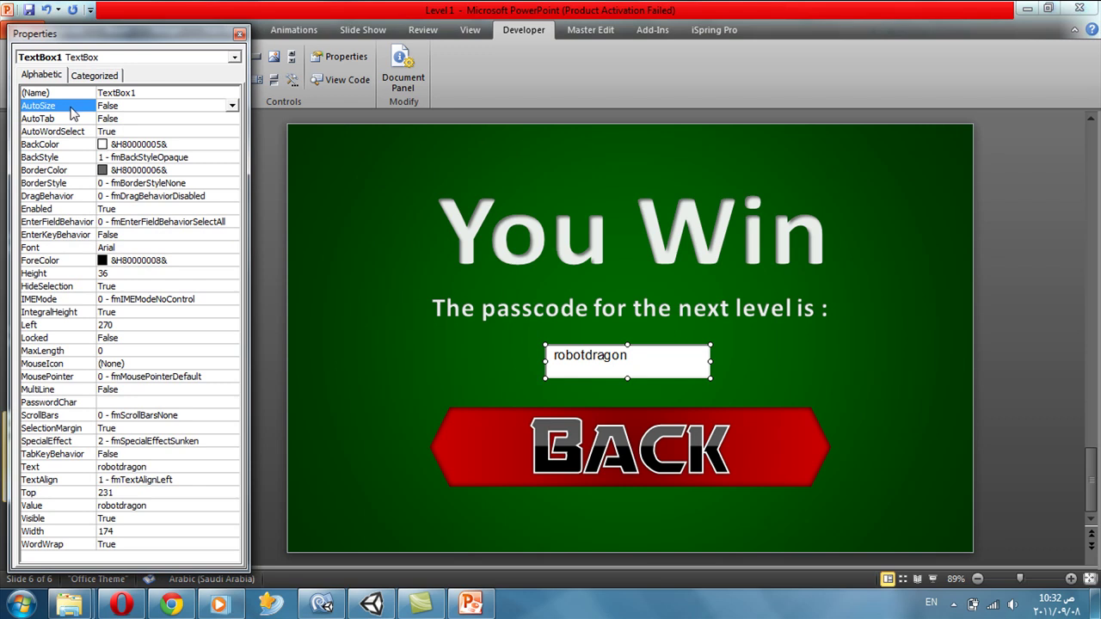
pyautogui.click(94, 76)
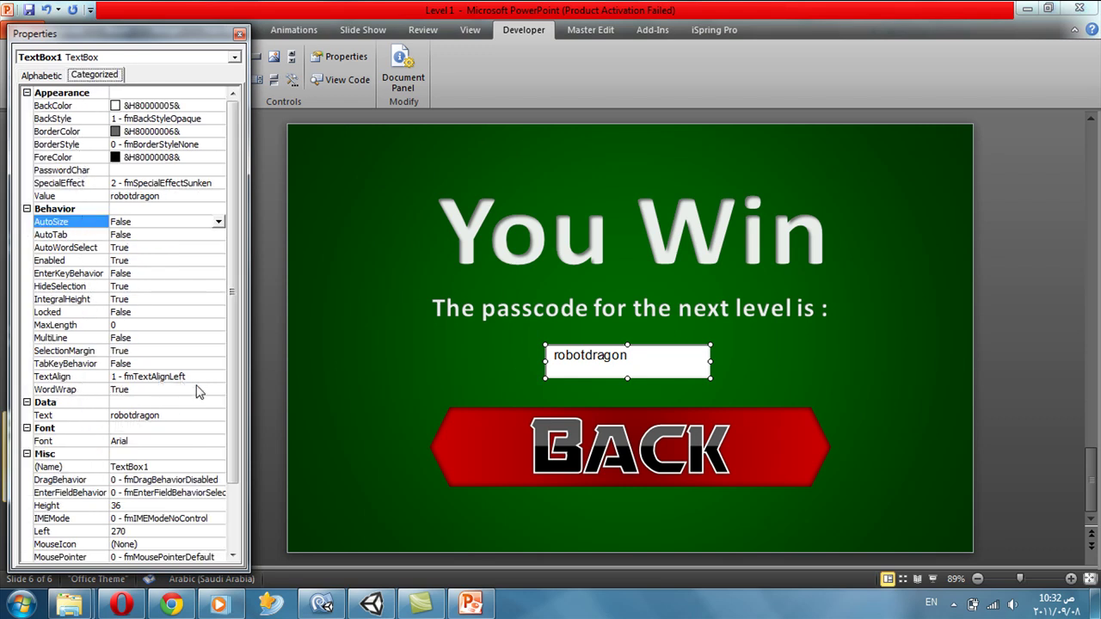
pyautogui.click(220, 377)
pyautogui.click(220, 377)
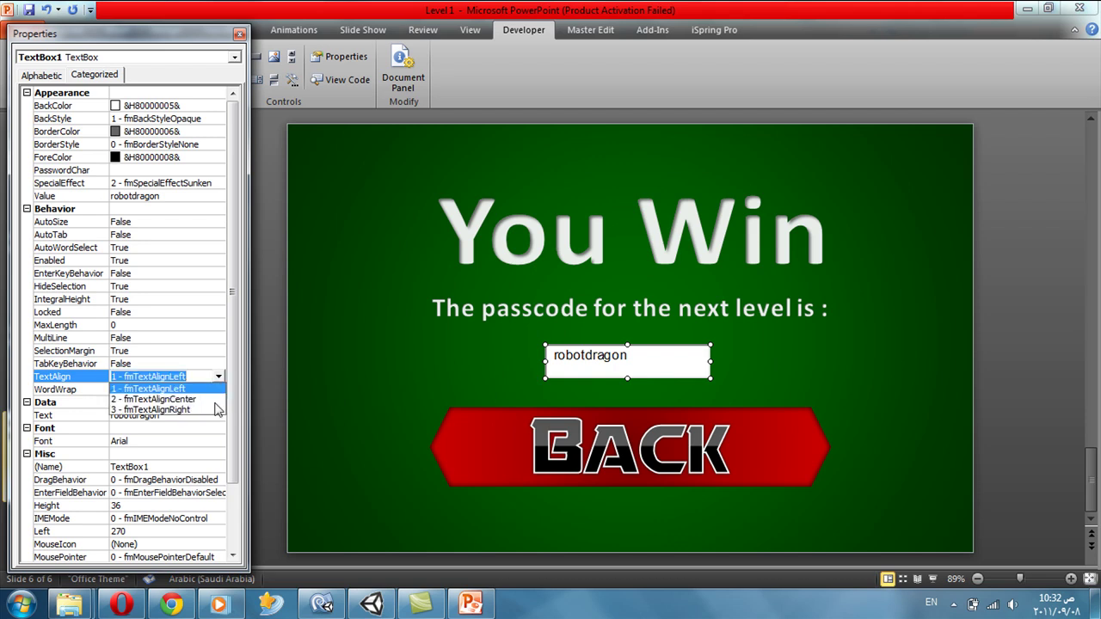
pyautogui.click(202, 400)
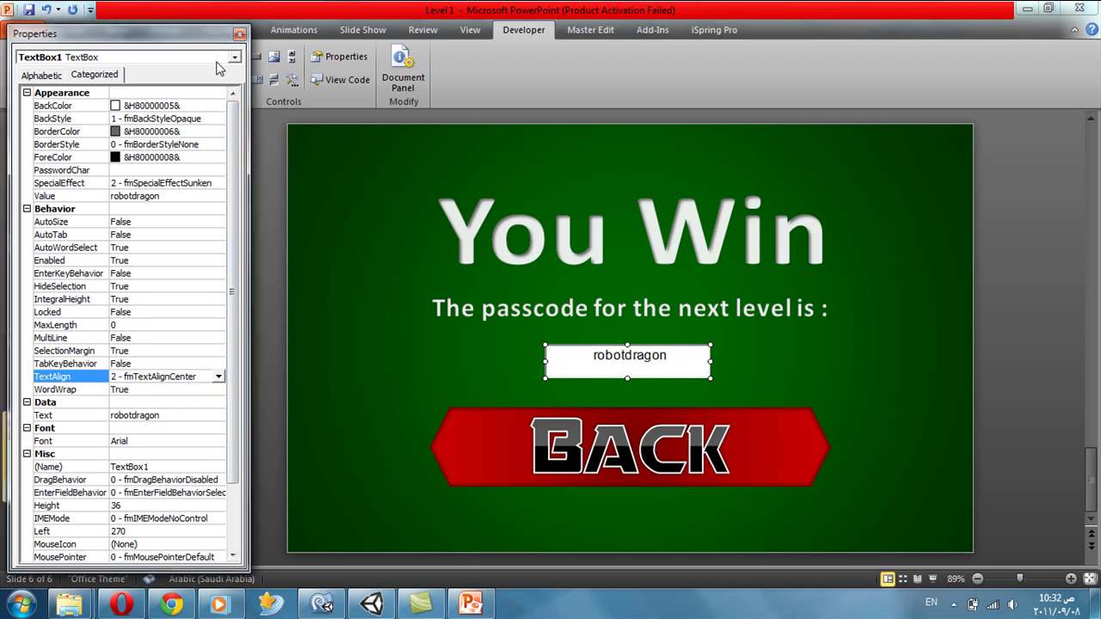
pyautogui.click(239, 34)
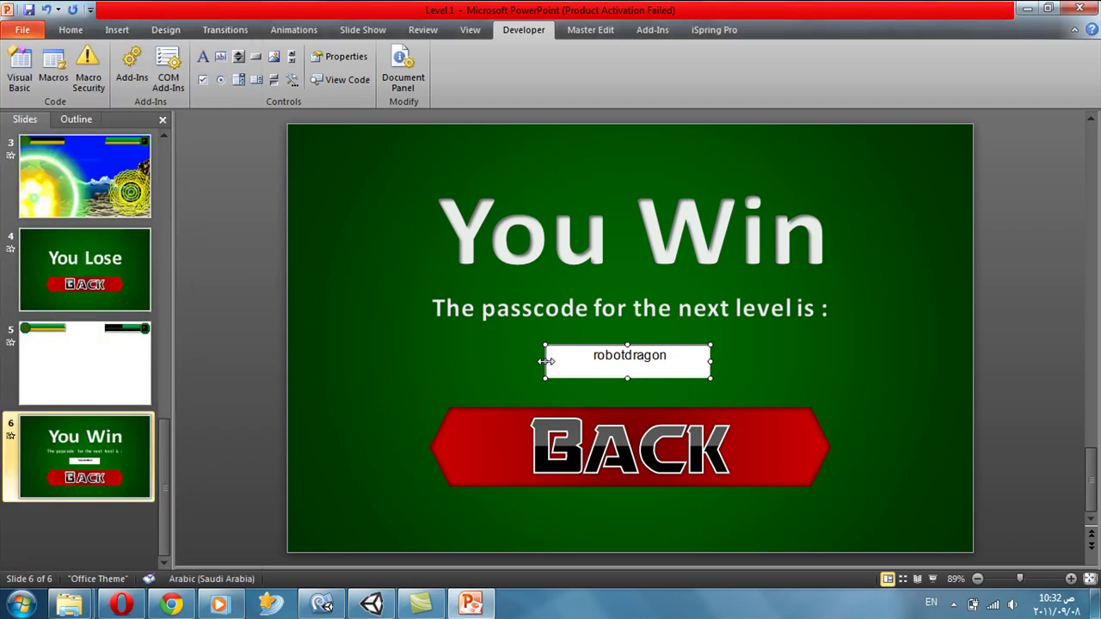
# Step: Narrow the passcode text box to fit the passcode
pyautogui.moveTo(545, 361); pyautogui.dragTo(627, 372)
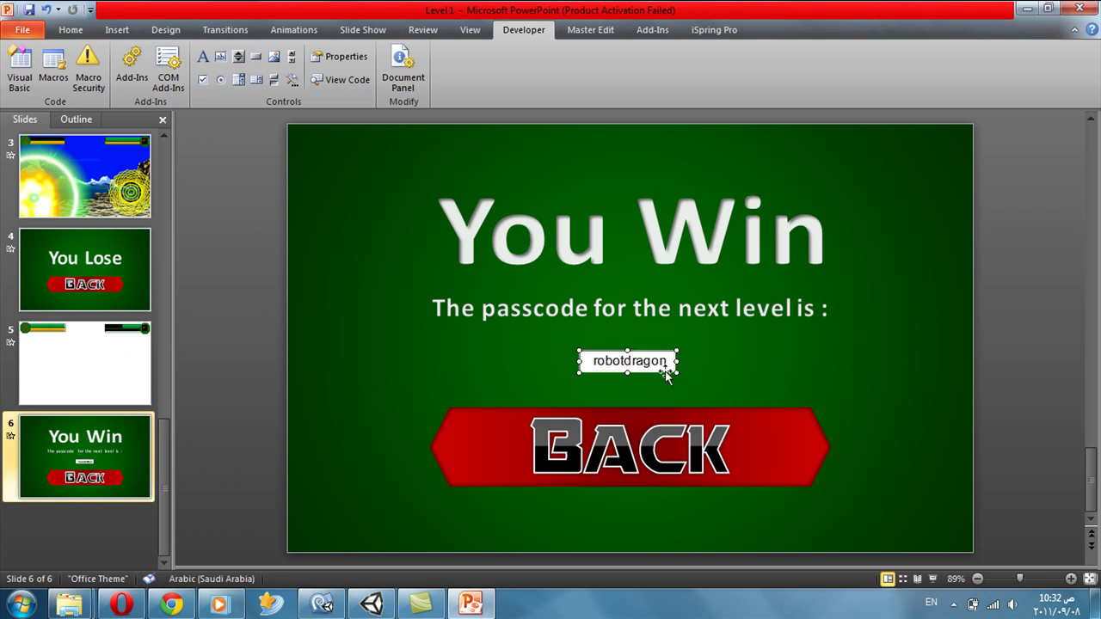
pyautogui.click(793, 361)
pyautogui.click(721, 313)
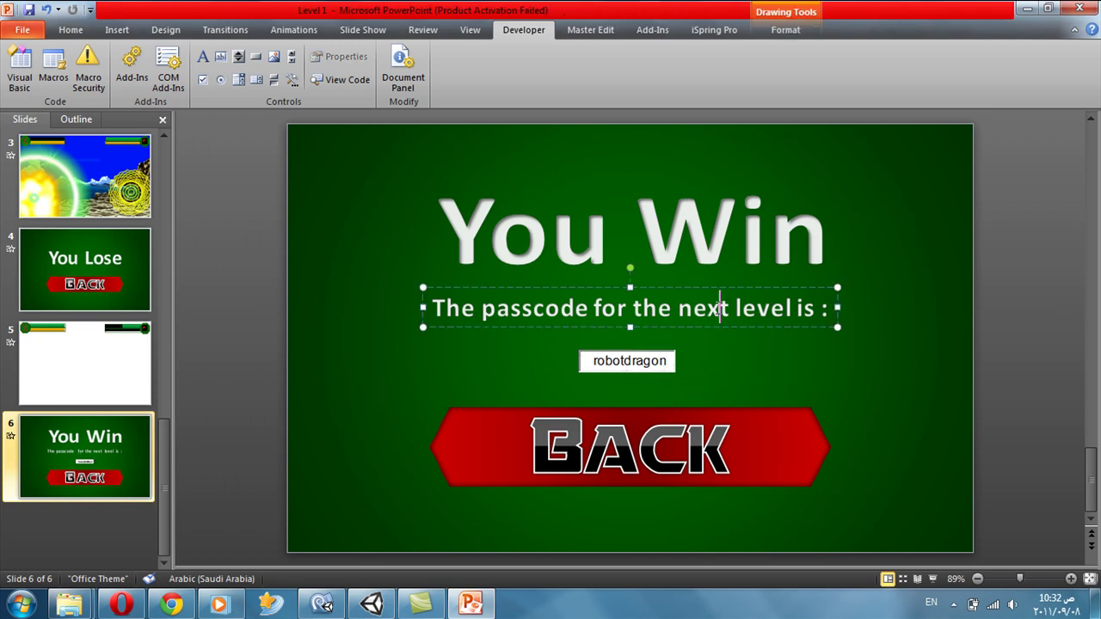
pyautogui.click(235, 347)
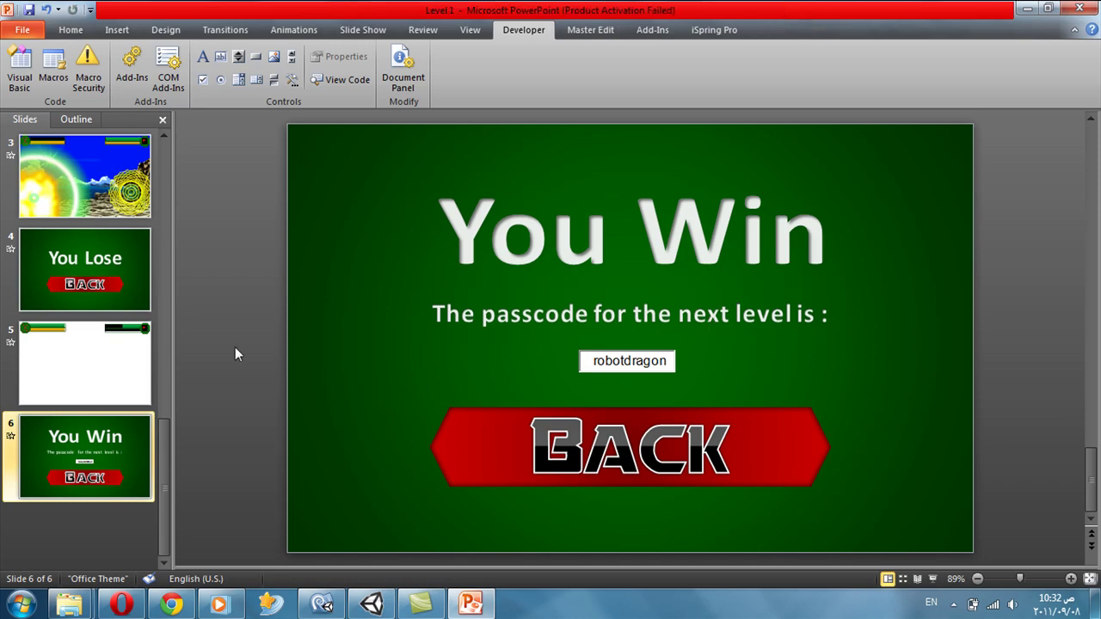
pyautogui.press('F5')
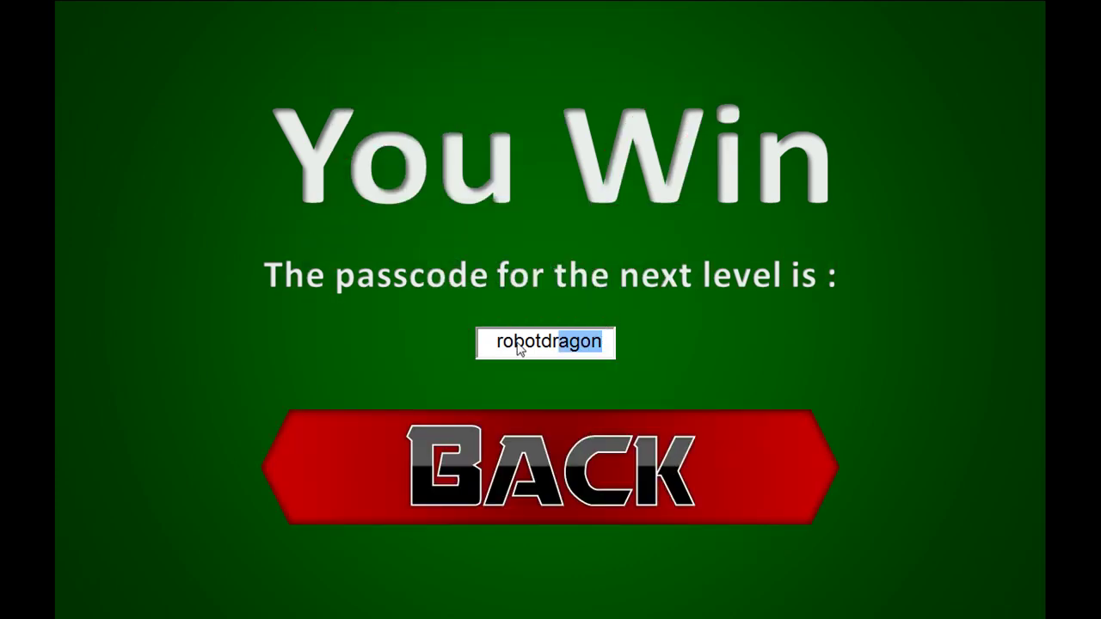
pyautogui.moveTo(603, 337); pyautogui.dragTo(457, 350)
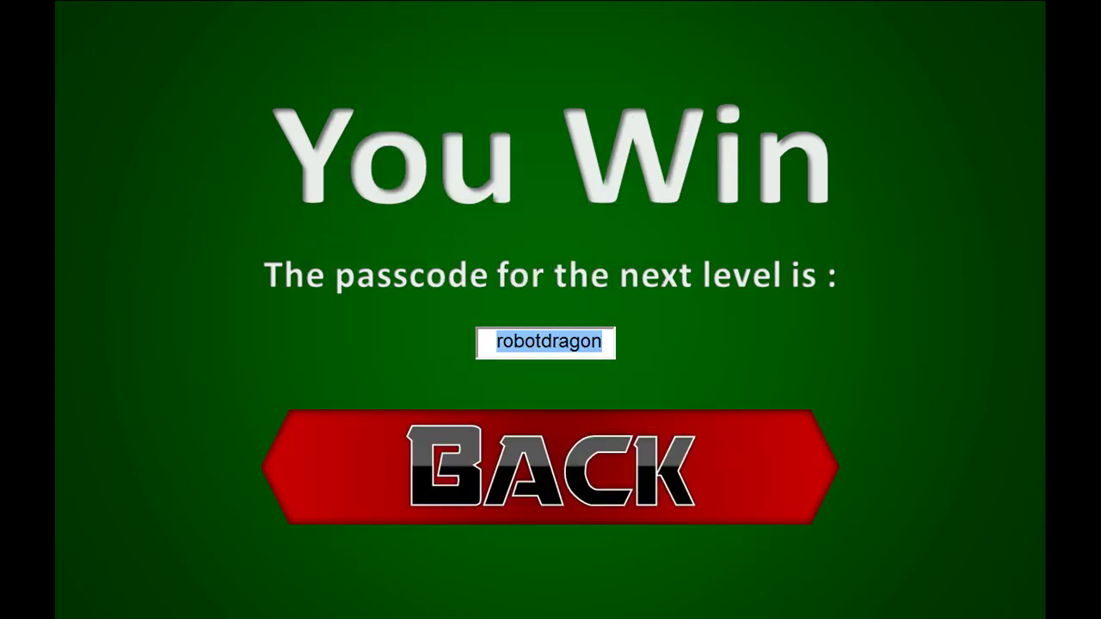
pyautogui.press('Escape')
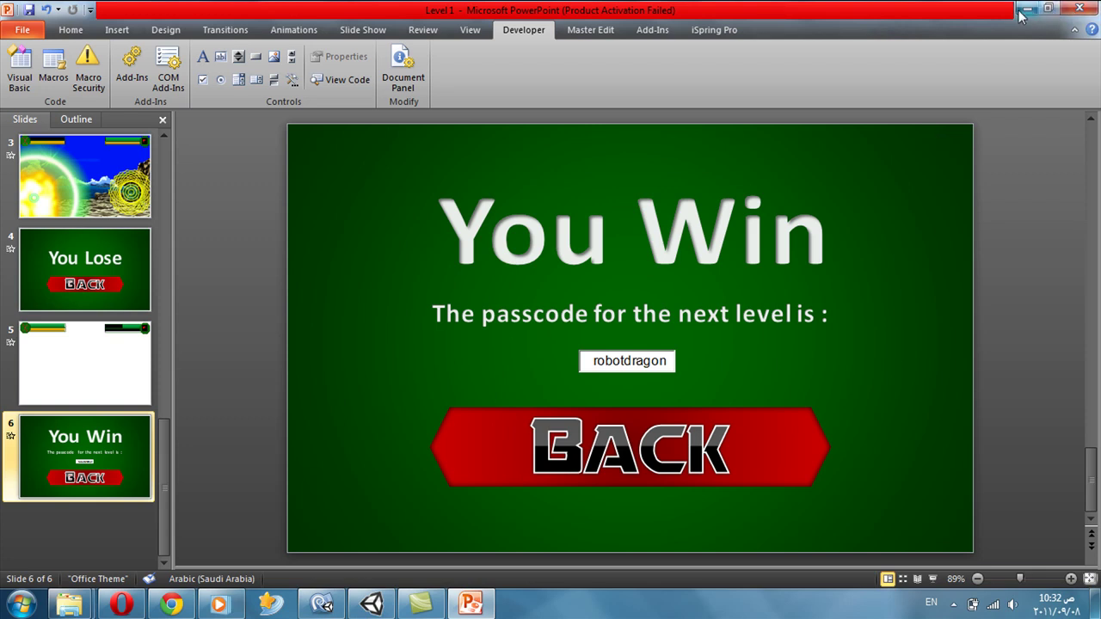
# Step: Save Level 1 as a macro-free presentation, replacing the existing file
pyautogui.click(28, 10)
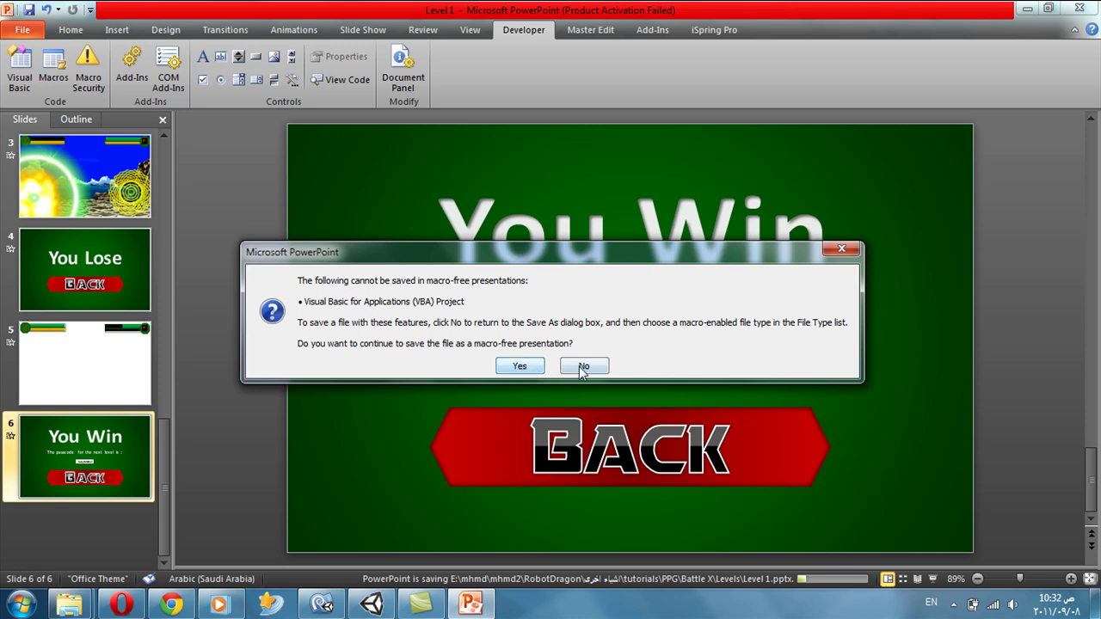
pyautogui.click(583, 367)
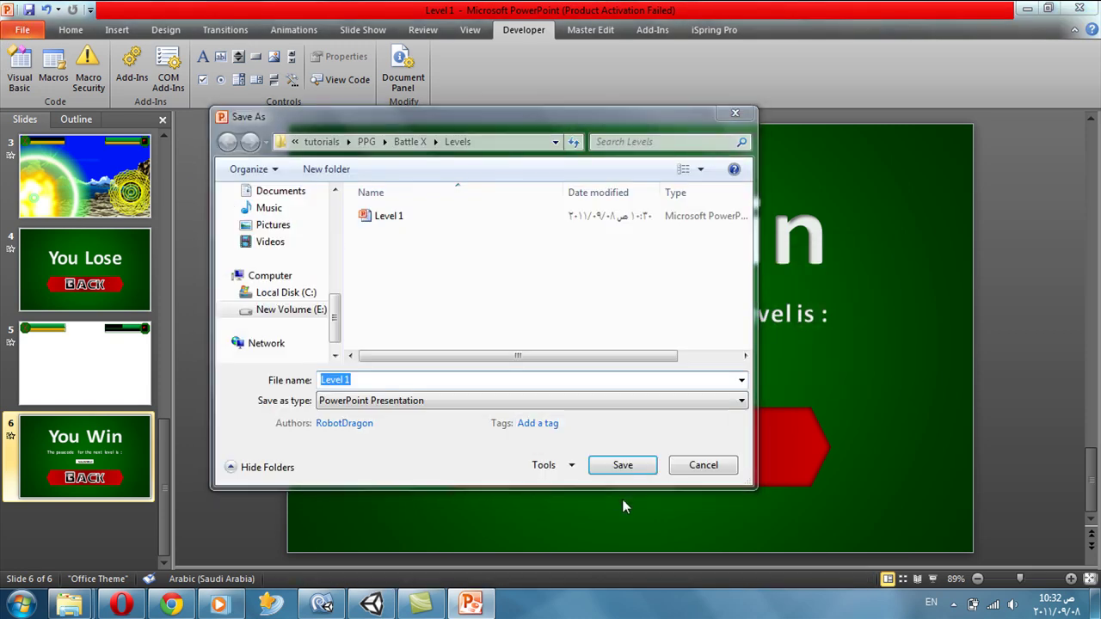
pyautogui.click(637, 465)
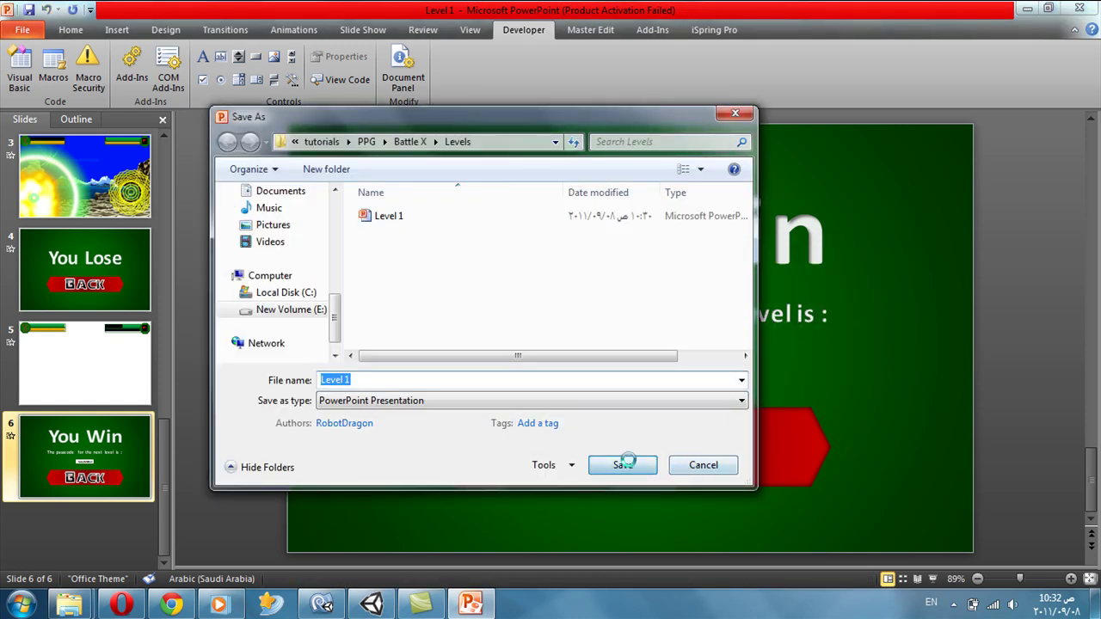
pyautogui.click(595, 311)
pyautogui.click(519, 367)
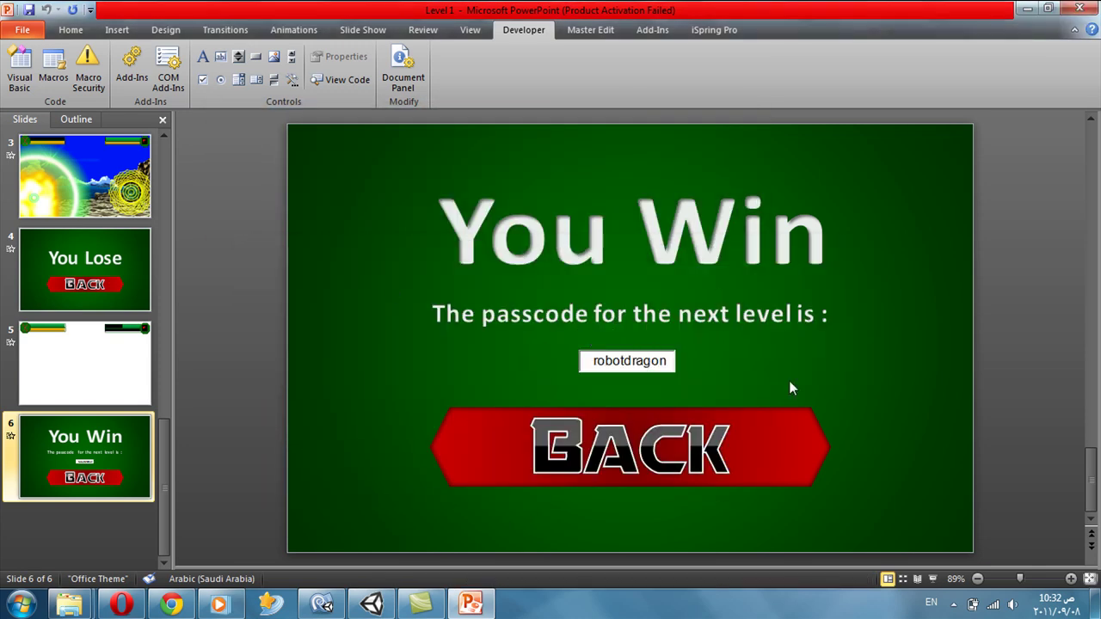
# Step: Close PowerPoint and select Level 1 in the Levels folder
pyautogui.click(1081, 9)
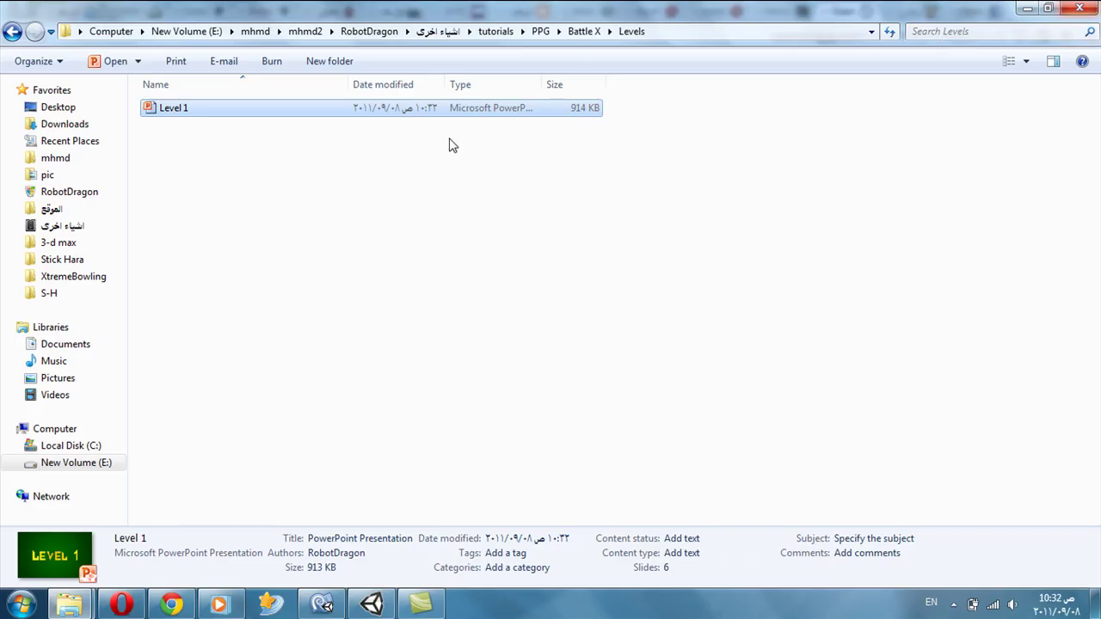
pyautogui.click(218, 119)
pyautogui.click(236, 192)
# Step: Duplicate the Level 1 file in the Levels folder with copy and paste
pyautogui.click(232, 109)
pyautogui.hotkey('ctrl', 'c')
pyautogui.hotkey('ctrl', 'v')
# Step: Rename 'Level 1 - Copy' to Level 2 and open it in PowerPoint
pyautogui.click(230, 118)
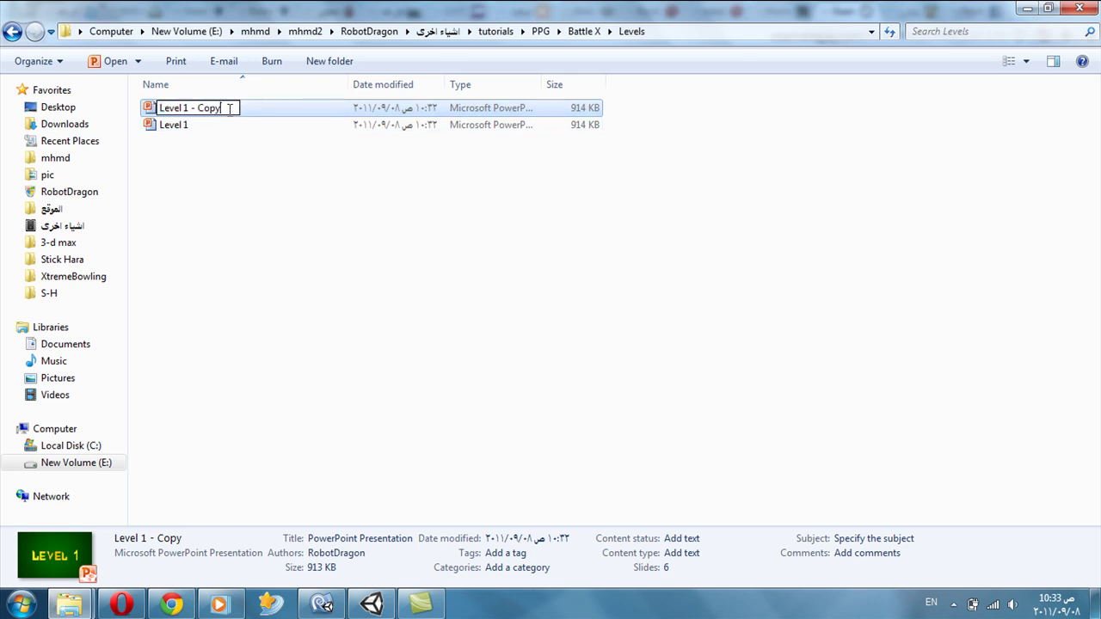
pyautogui.moveTo(224, 109); pyautogui.dragTo(186, 109)
pyautogui.write('2')
pyautogui.press('Return')
pyautogui.doubleClick(198, 126)
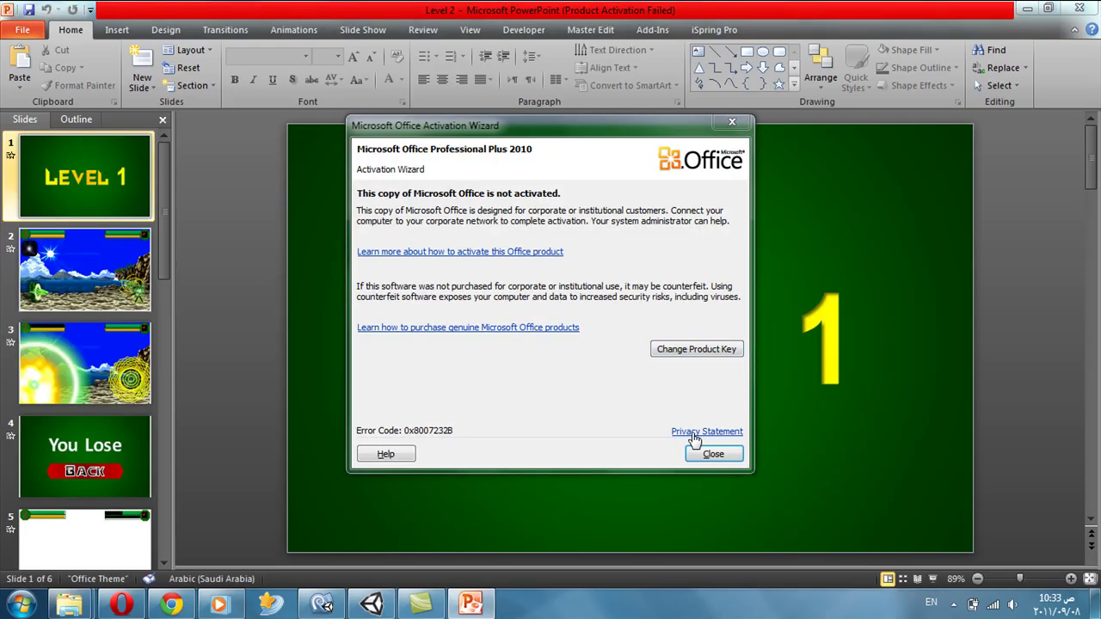
# Step: Change the title slide's heading from LEVEL 1 to LEVEL 2
pyautogui.click(712, 453)
pyautogui.doubleClick(800, 340)
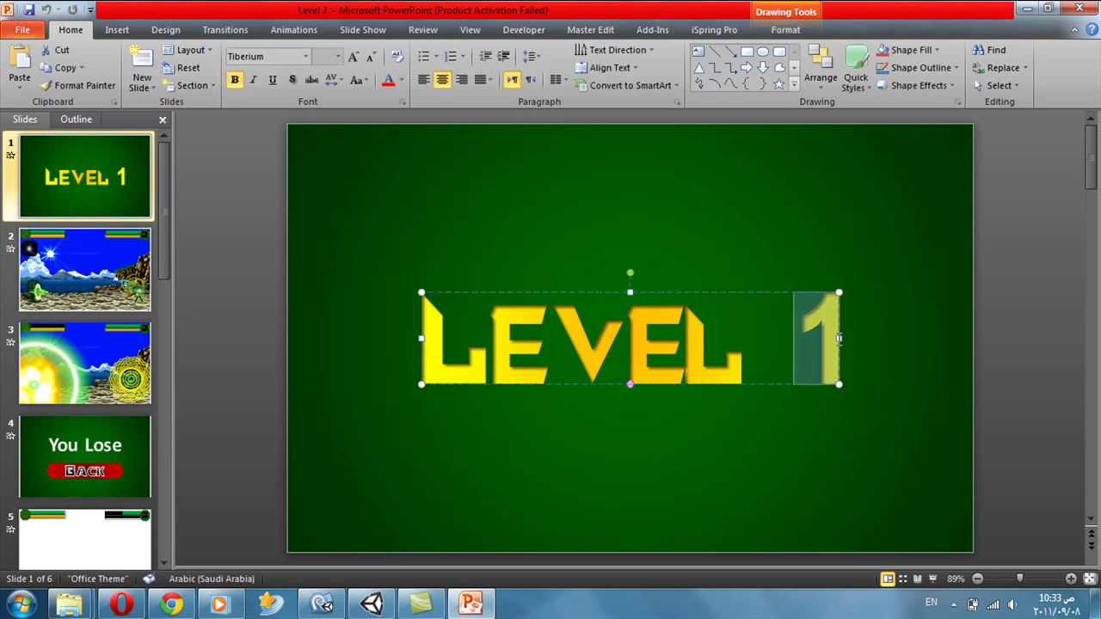
pyautogui.write('2')
pyautogui.click(1021, 283)
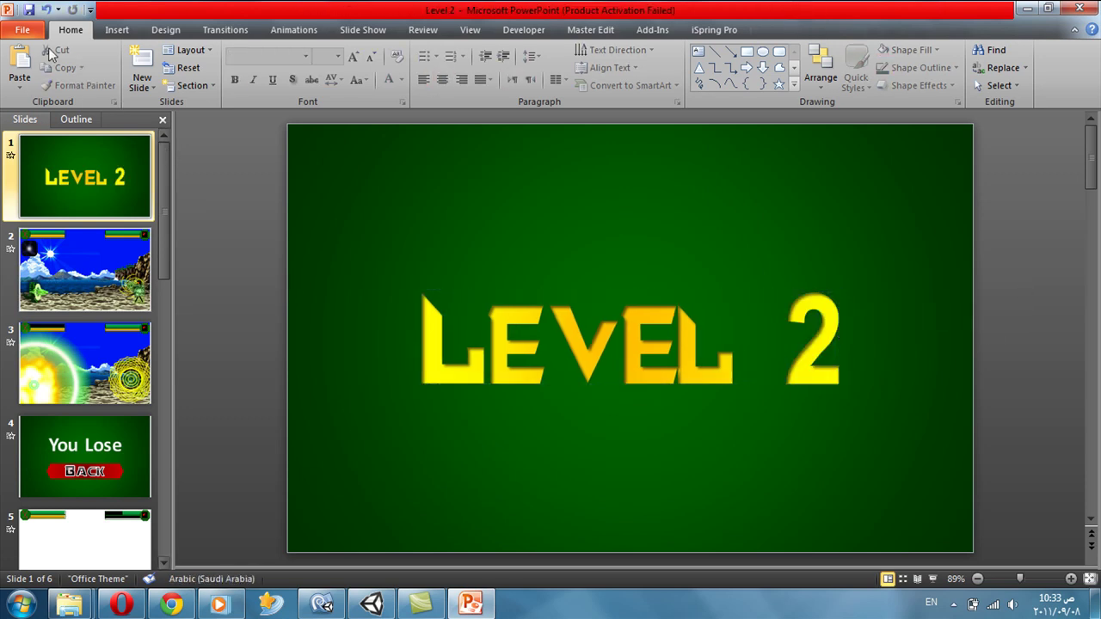
# Step: Encrypt the presentation with a password via Protect Presentation
pyautogui.click(24, 31)
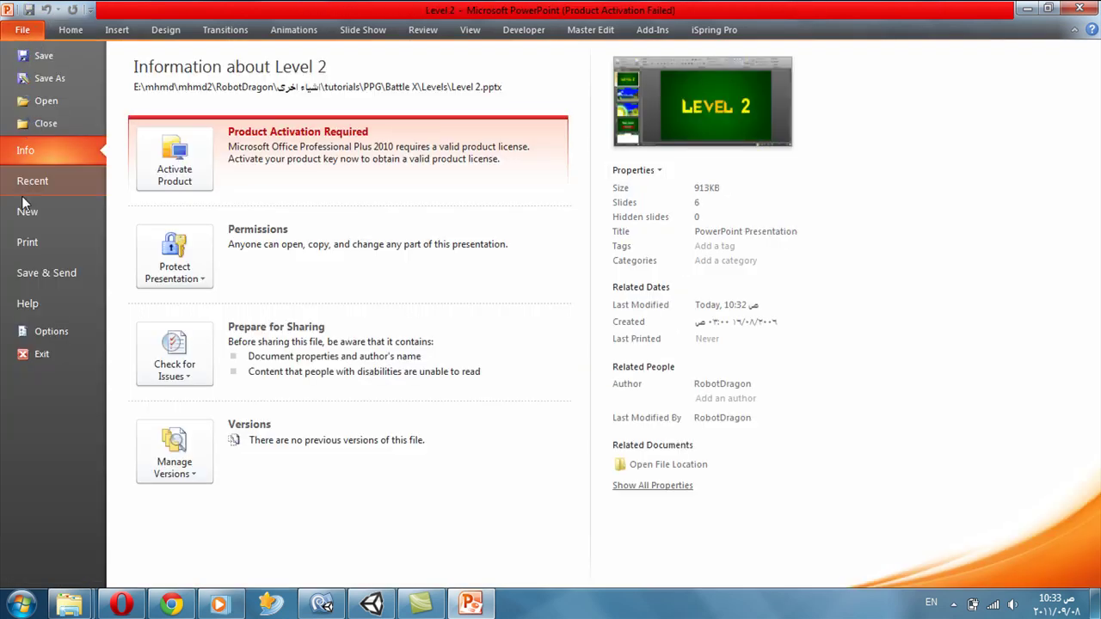
pyautogui.click(203, 282)
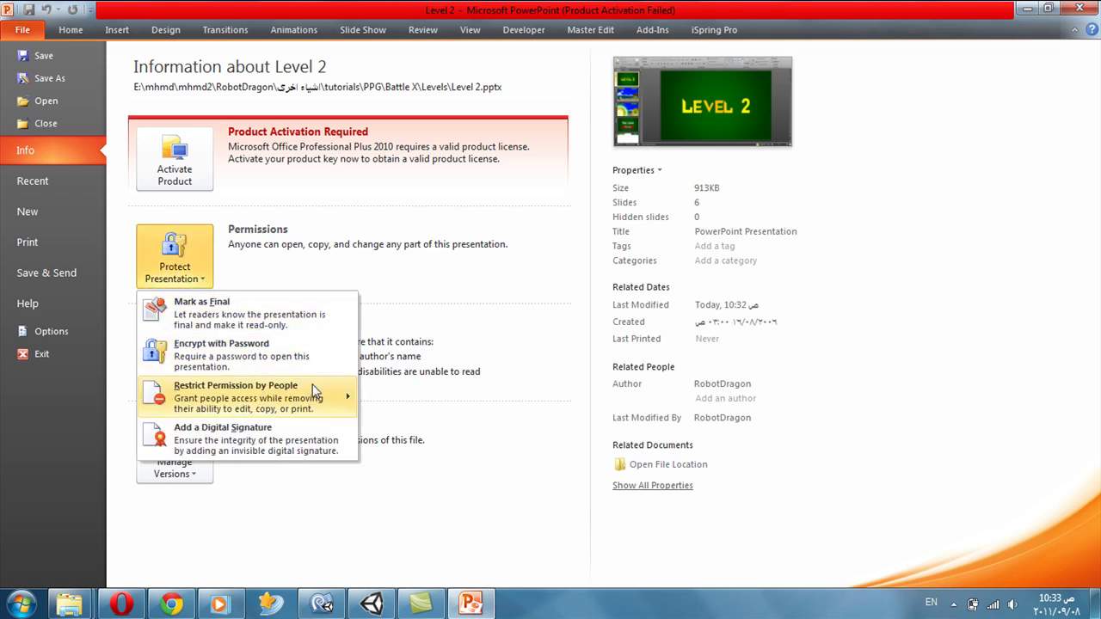
pyautogui.moveTo(307, 388)
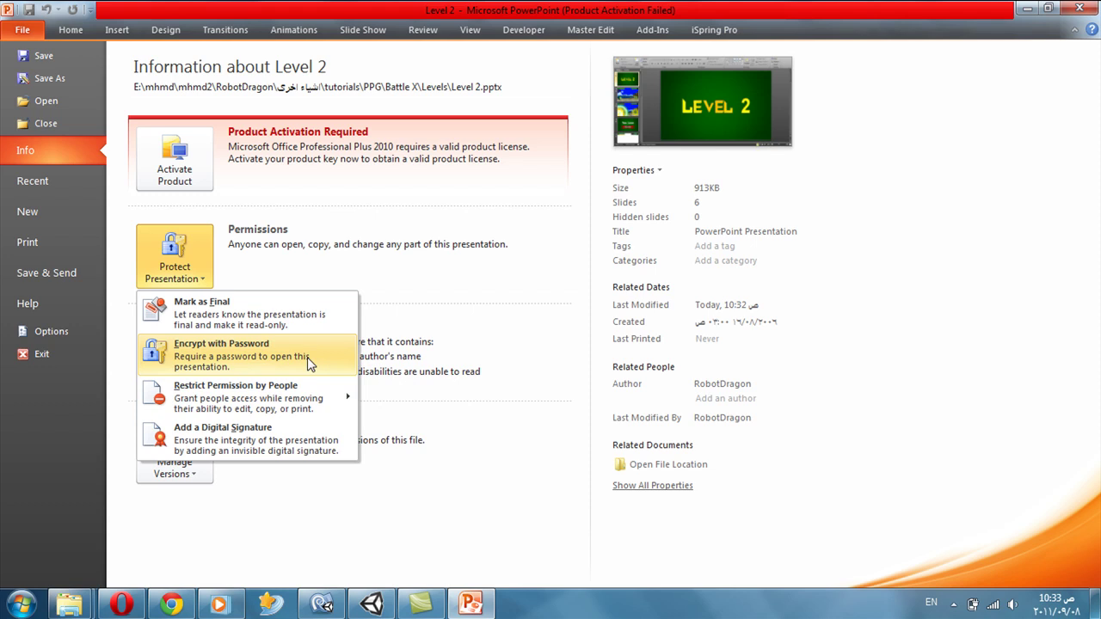
pyautogui.click(287, 363)
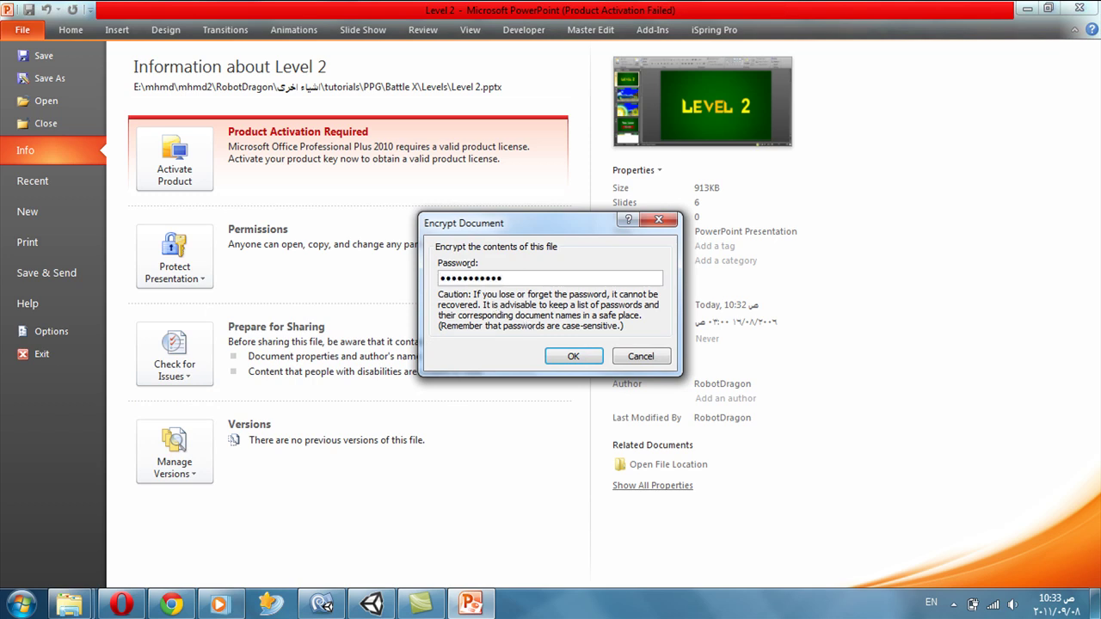
pyautogui.moveTo(527, 277); pyautogui.dragTo(430, 303)
pyautogui.click(575, 356)
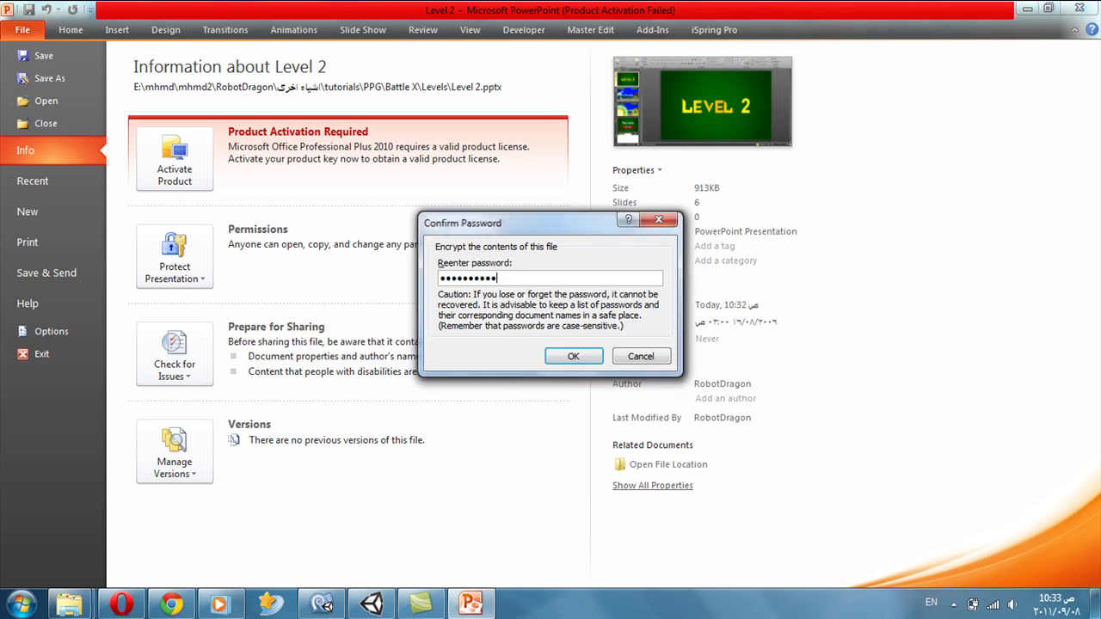
pyautogui.click(572, 357)
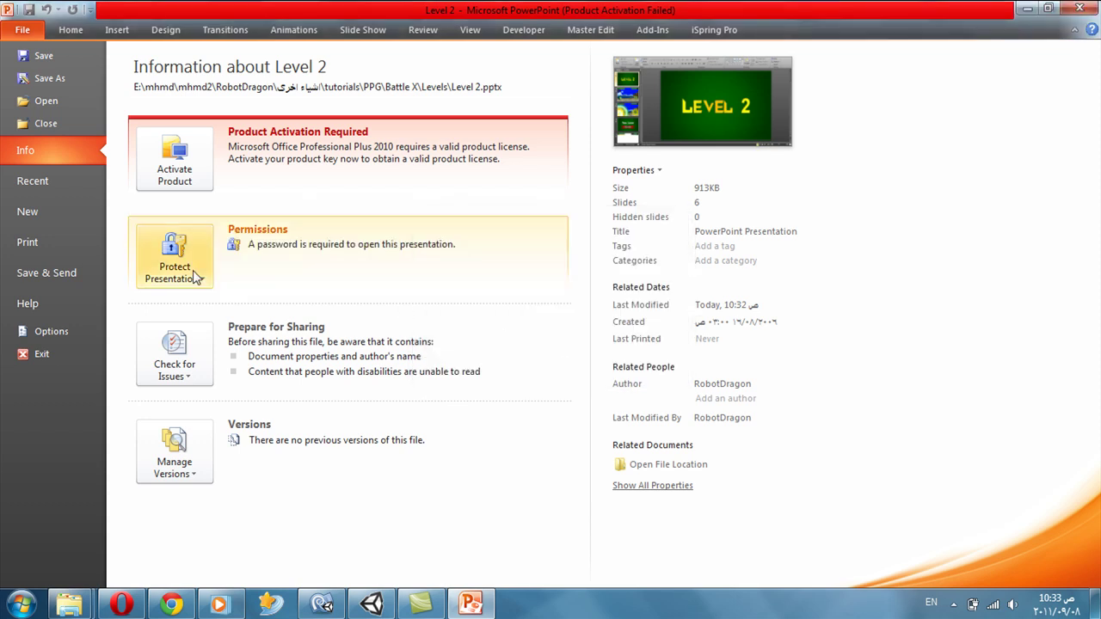
# Step: Save the password-protected Level 2 presentation
pyautogui.click(34, 32)
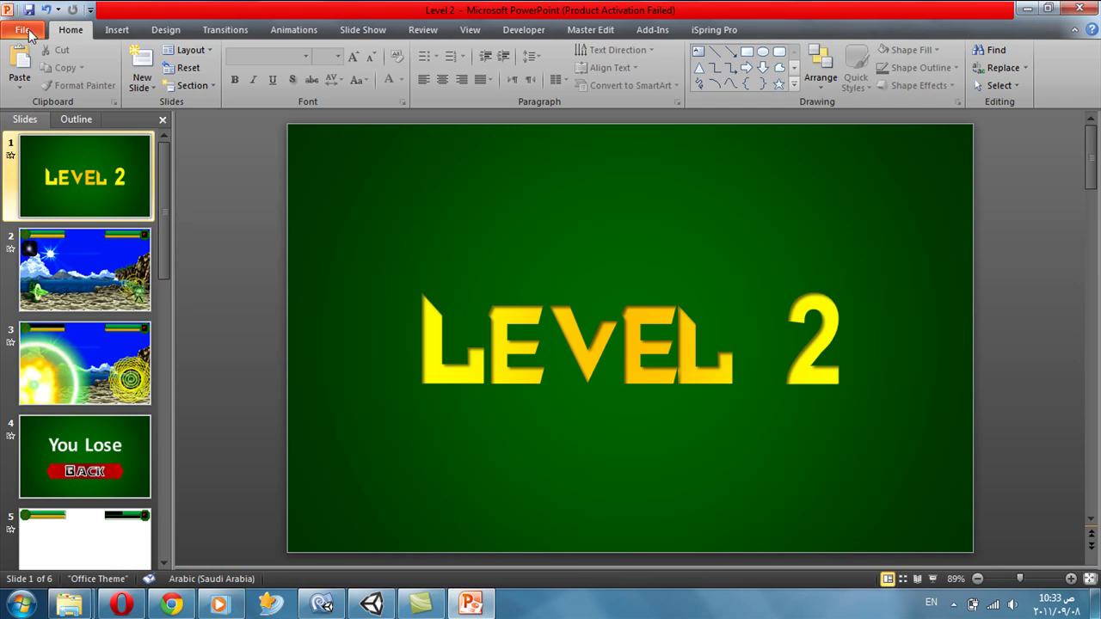
pyautogui.click(23, 30)
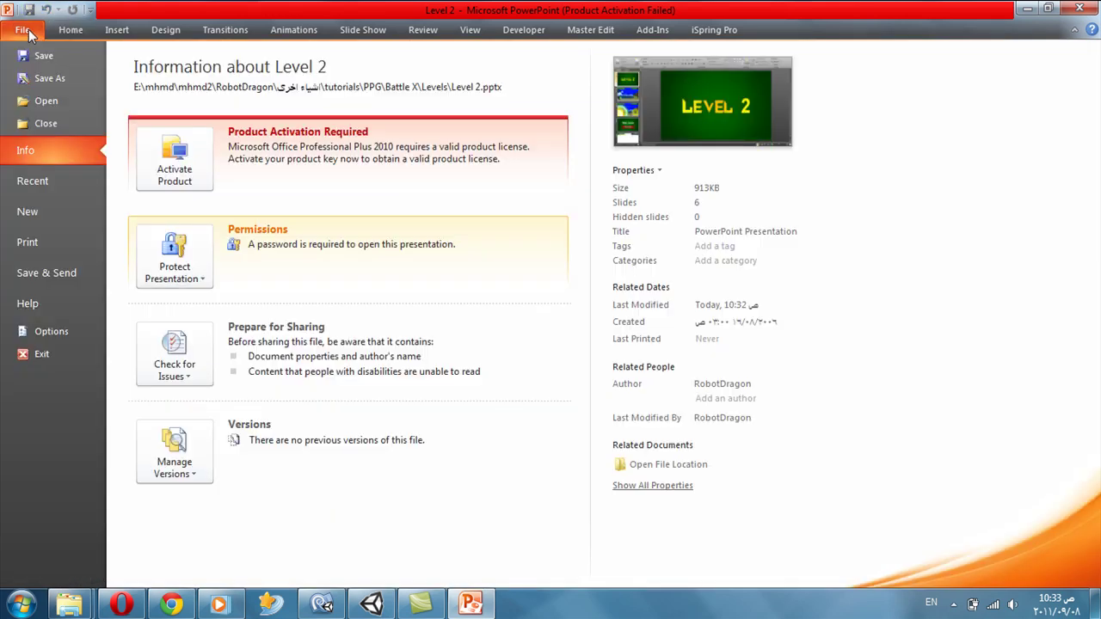
pyautogui.click(63, 58)
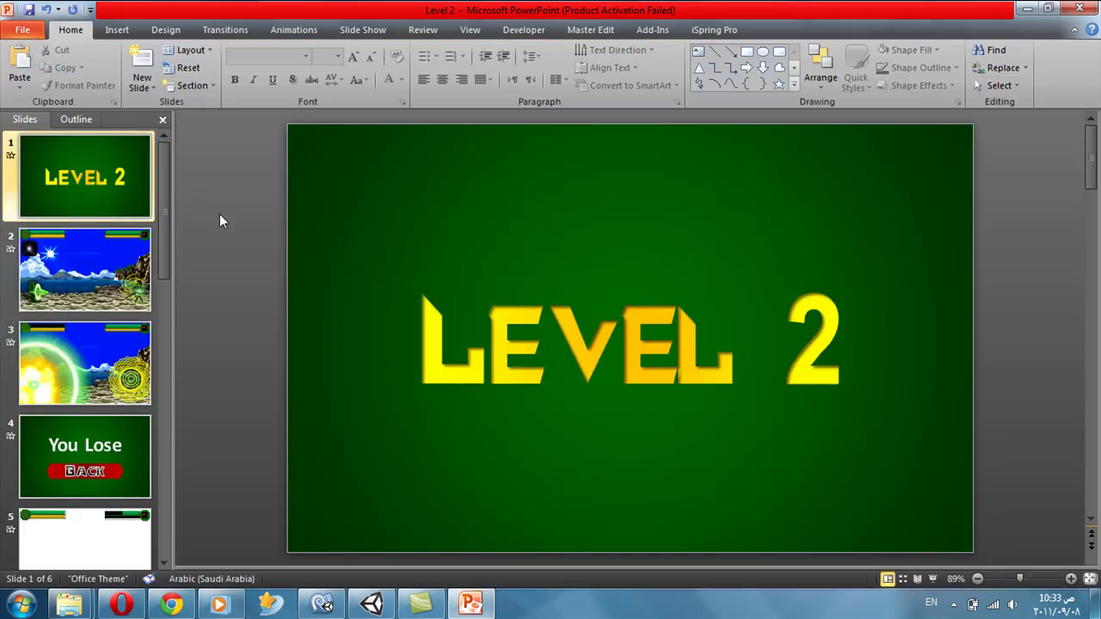
# Step: Save Level 1 as a PowerPoint 97-2003 Show in the Levels folder
pyautogui.click(1027, 8)
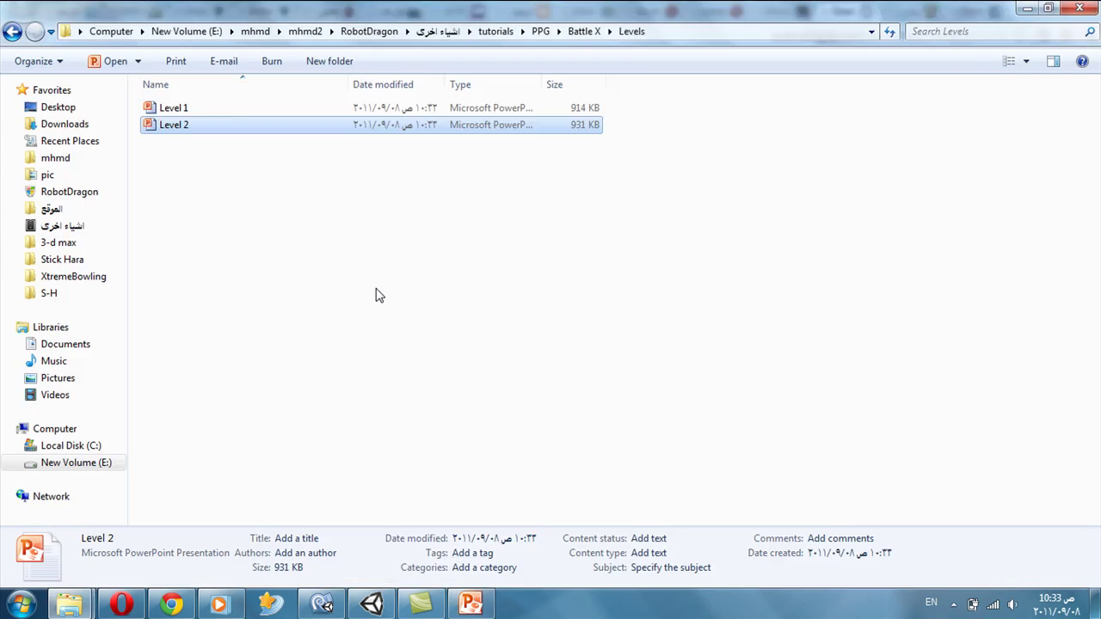
pyautogui.doubleClick(209, 110)
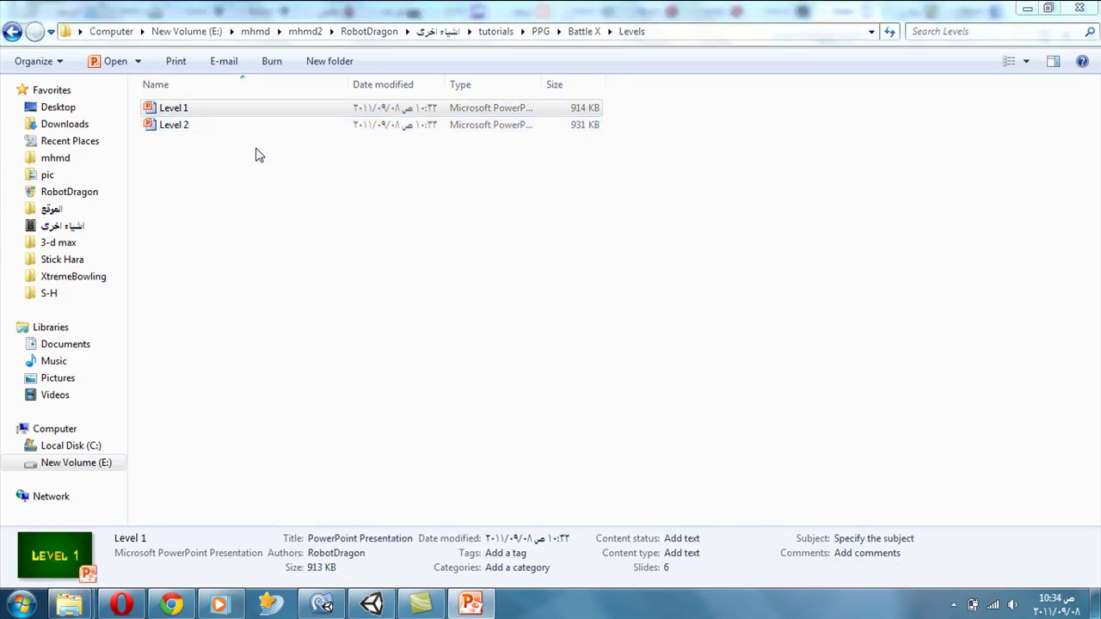
pyautogui.moveTo(469, 607)
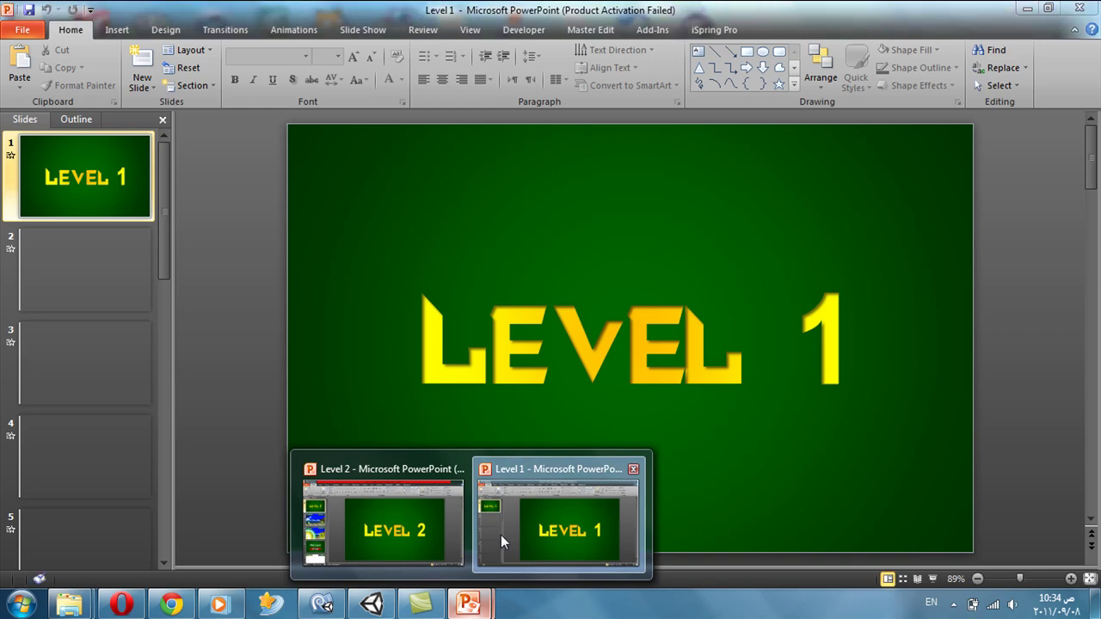
pyautogui.click(501, 535)
pyautogui.click(23, 31)
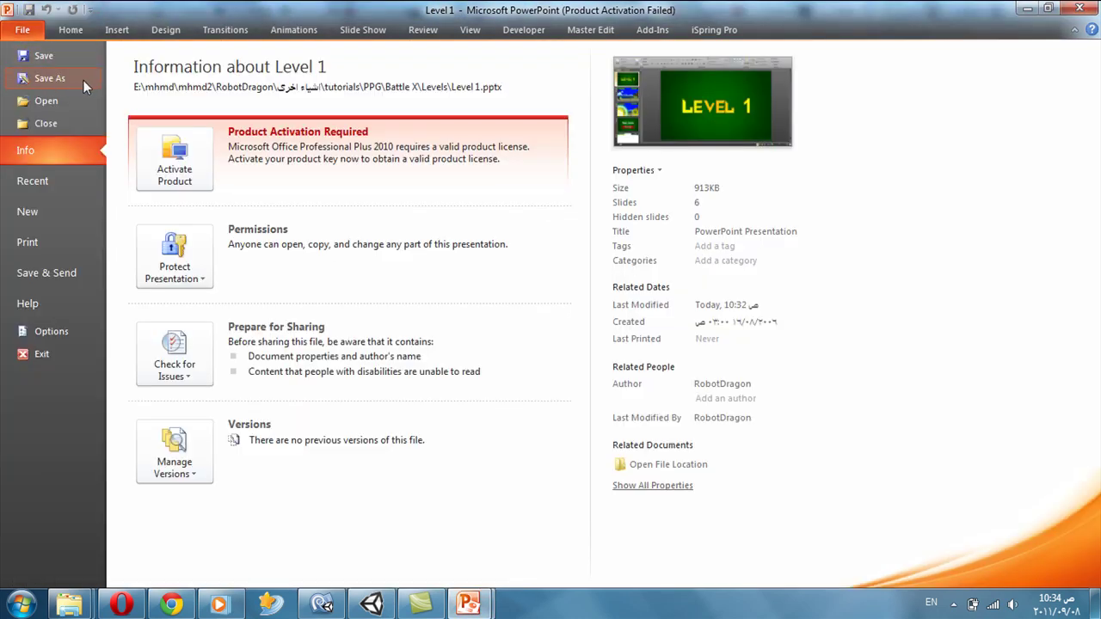
pyautogui.press('Escape')
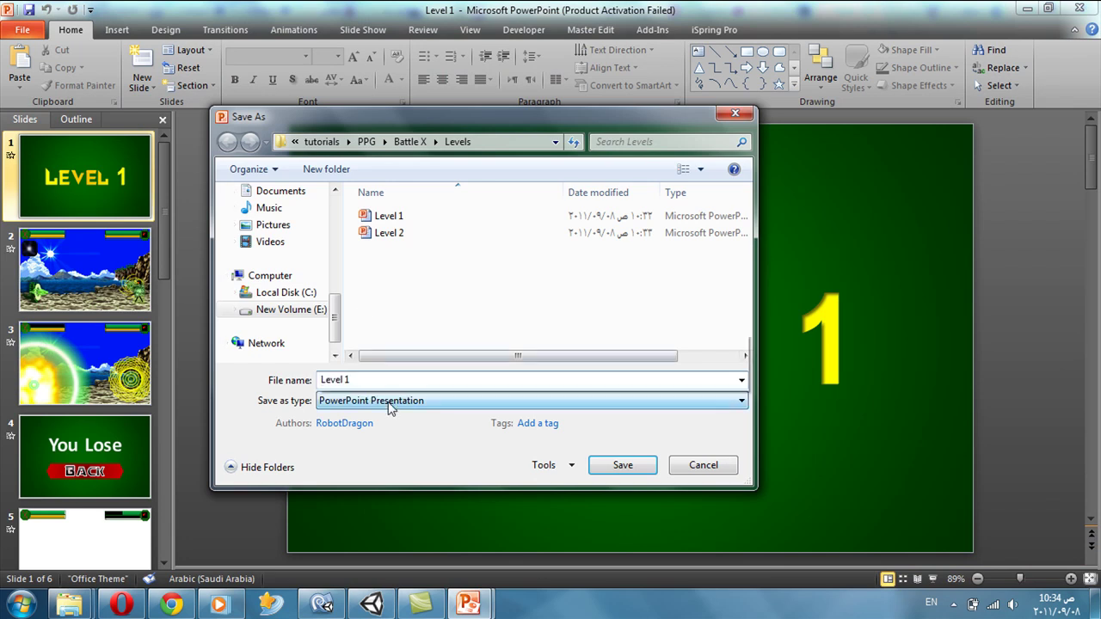
pyautogui.click(387, 403)
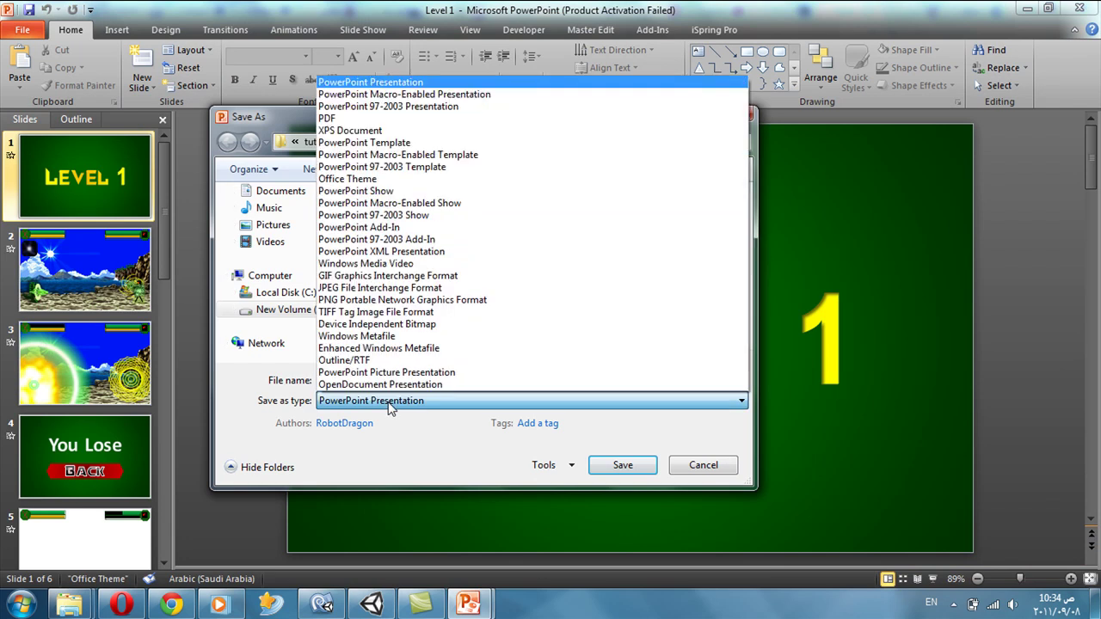
pyautogui.click(479, 215)
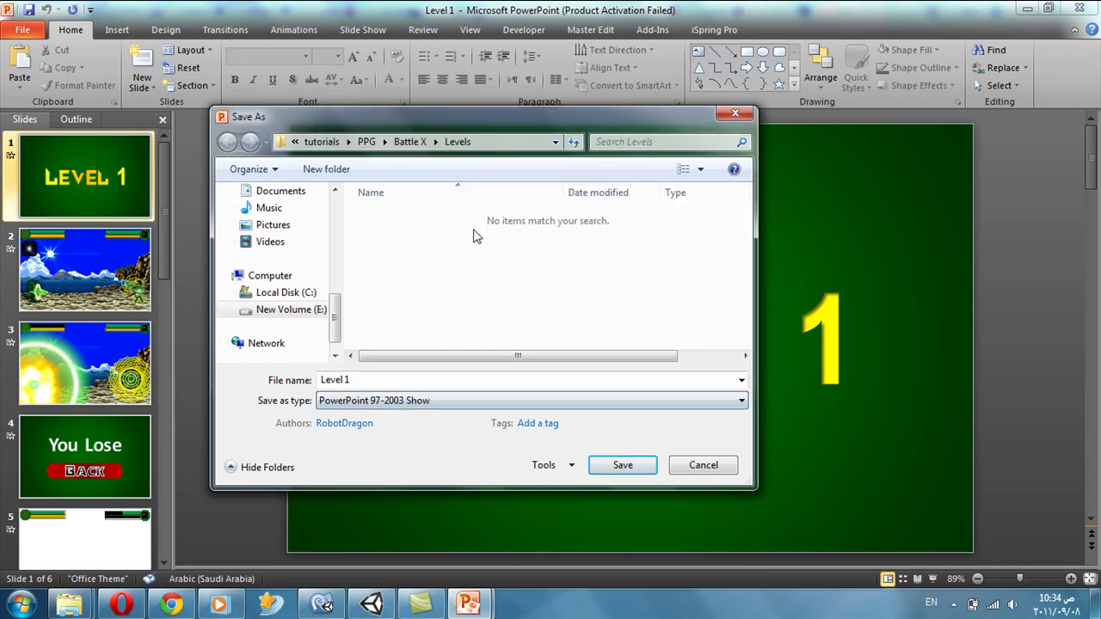
pyautogui.click(613, 467)
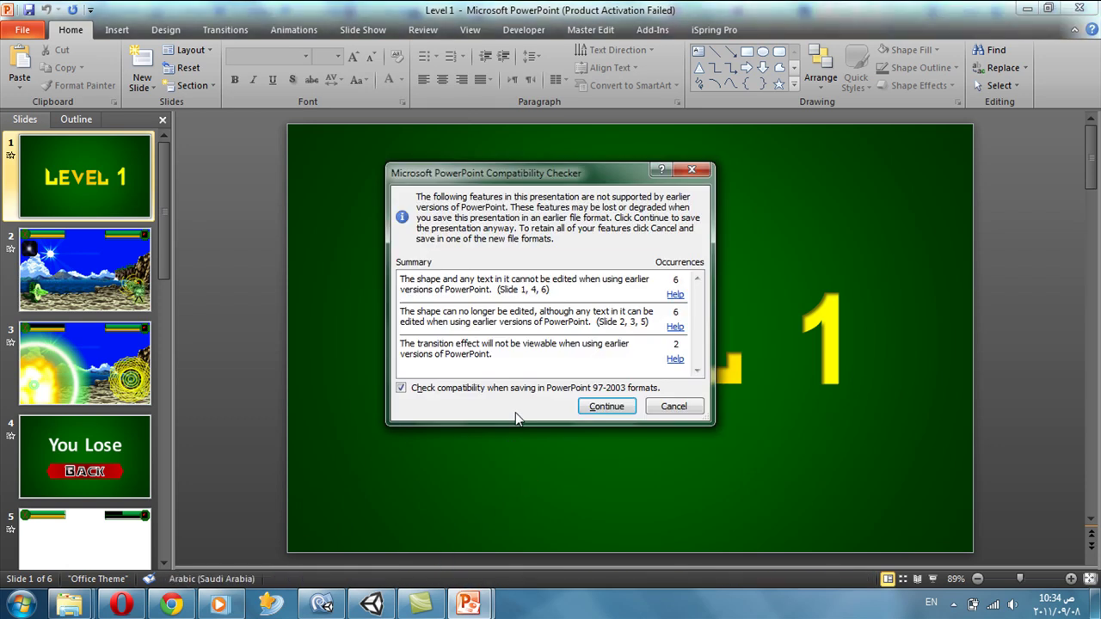
pyautogui.click(607, 407)
# Step: Save Level 2 as a PowerPoint 97-2003 Show, then close it
pyautogui.moveTo(468, 605)
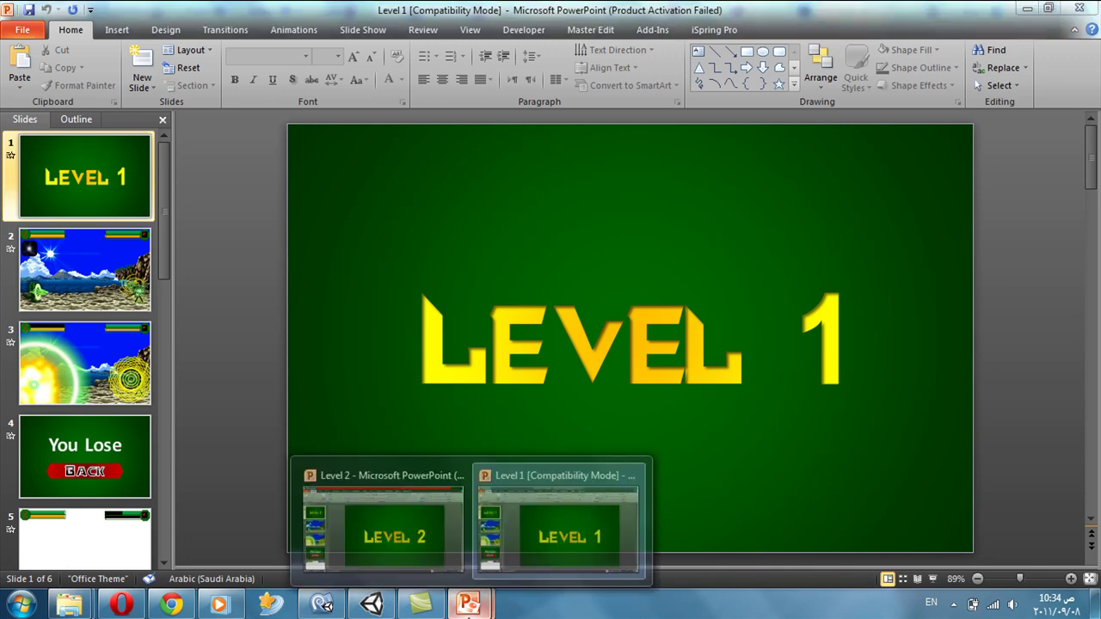
pyautogui.click(422, 526)
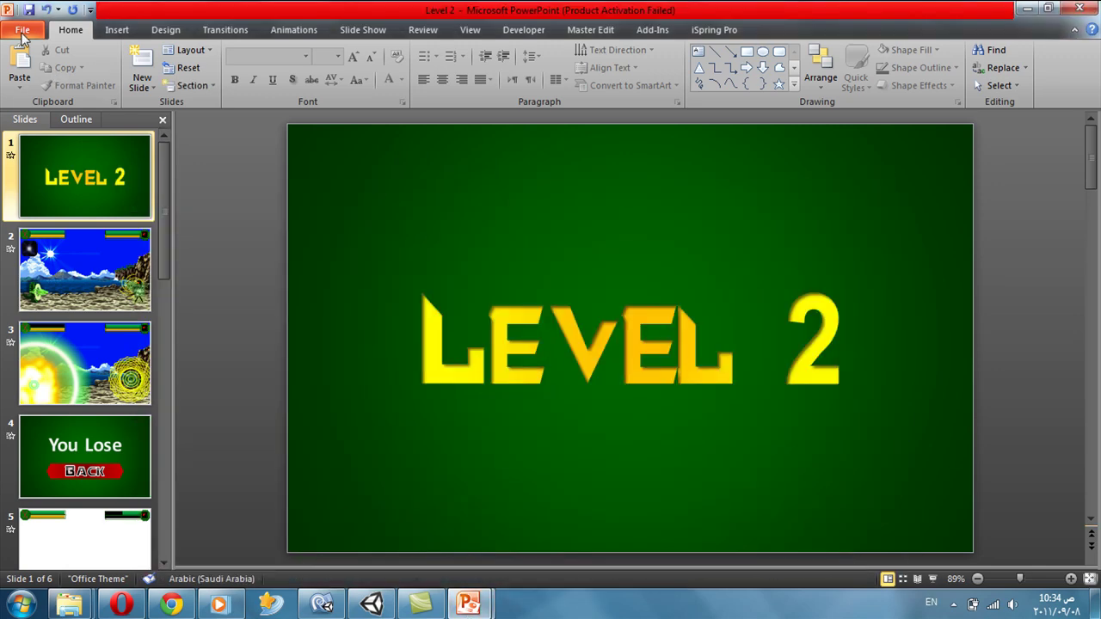
pyautogui.click(22, 29)
pyautogui.press('Escape')
pyautogui.press('F12')
pyautogui.click(418, 401)
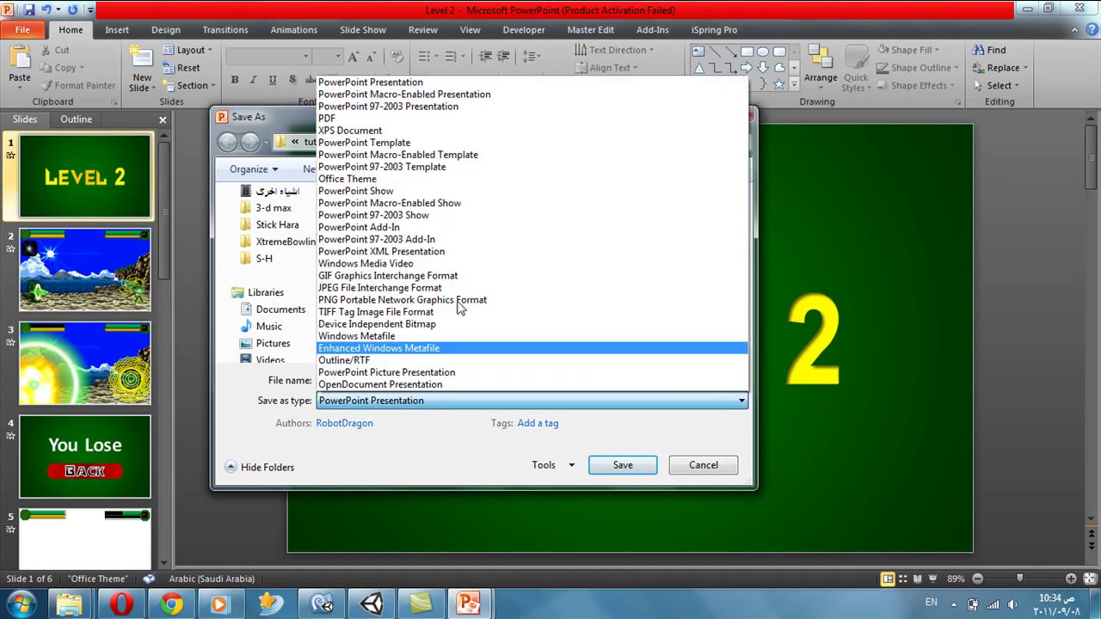
pyautogui.click(459, 216)
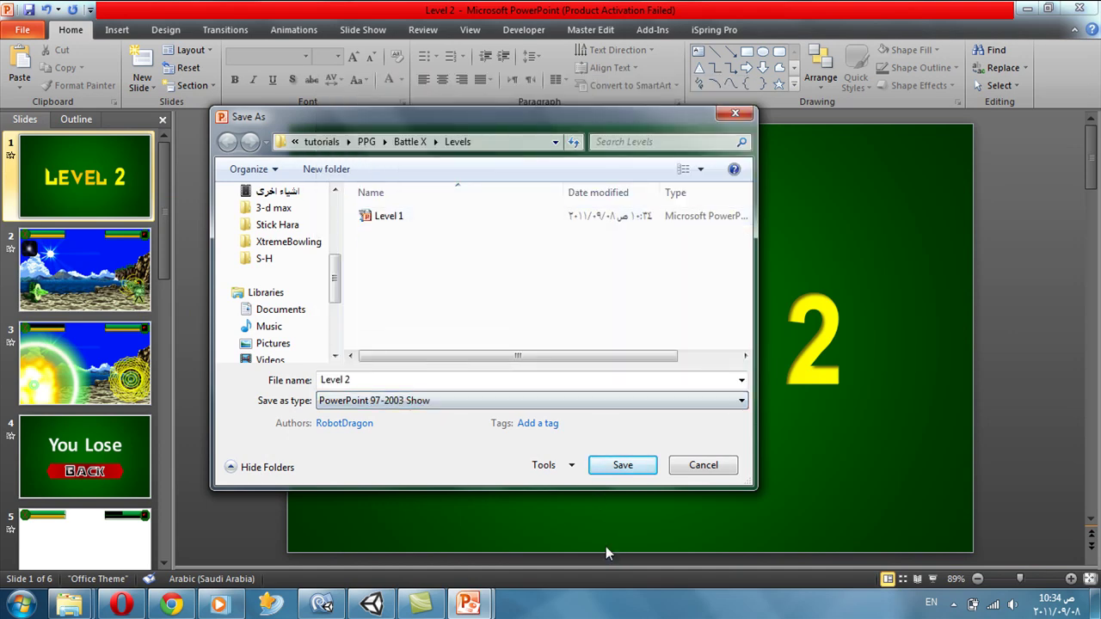
pyautogui.click(623, 465)
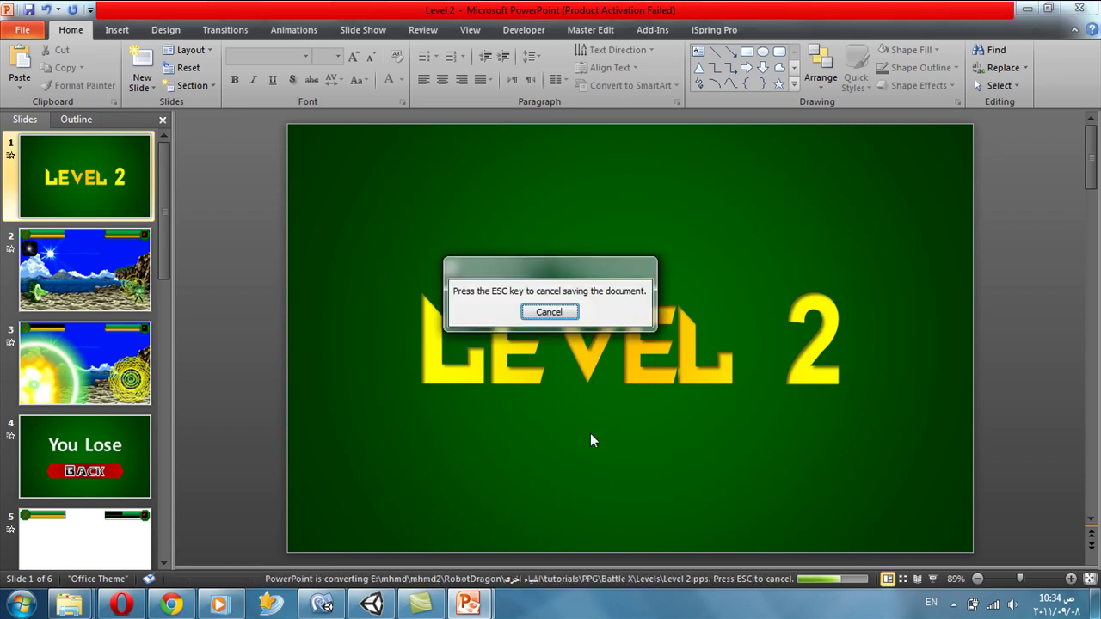
pyautogui.click(613, 417)
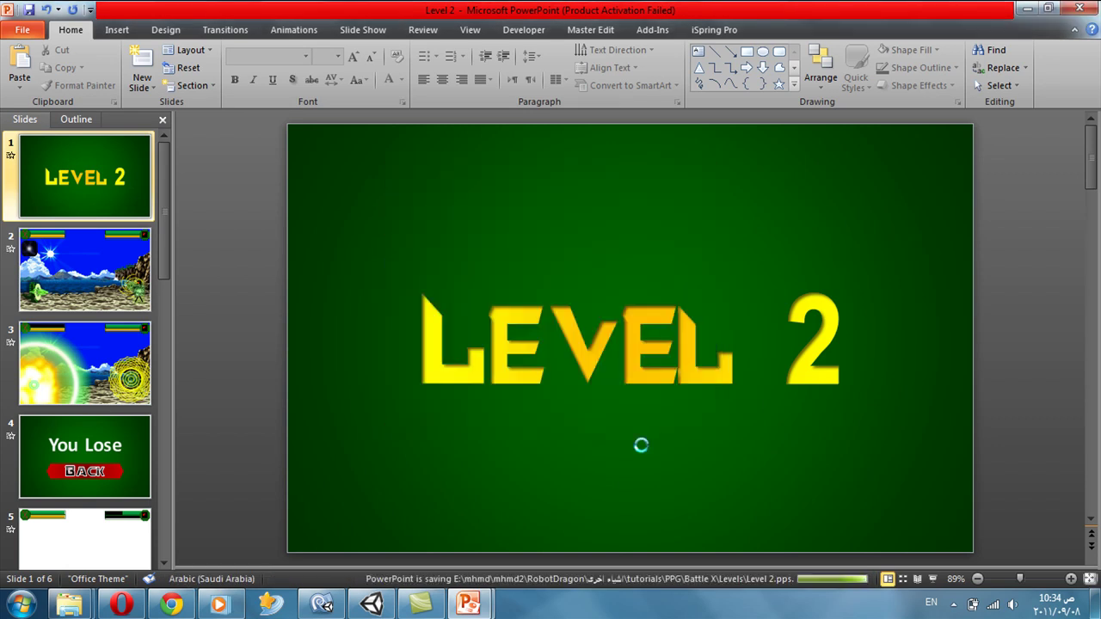
pyautogui.click(1091, 15)
# Step: Close Level 1, then open the Battle X presentation from the parent Battle X folder
pyautogui.click(1091, 14)
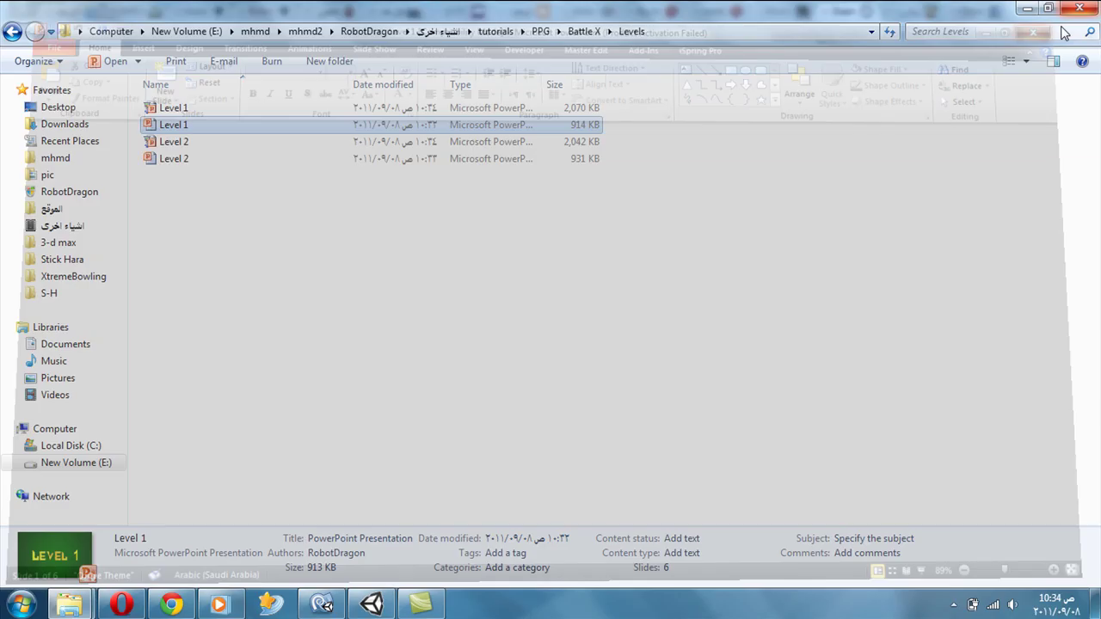
pyautogui.click(197, 142)
pyautogui.keyDown('ctrl'); pyautogui.click(203, 108); pyautogui.keyUp('ctrl')
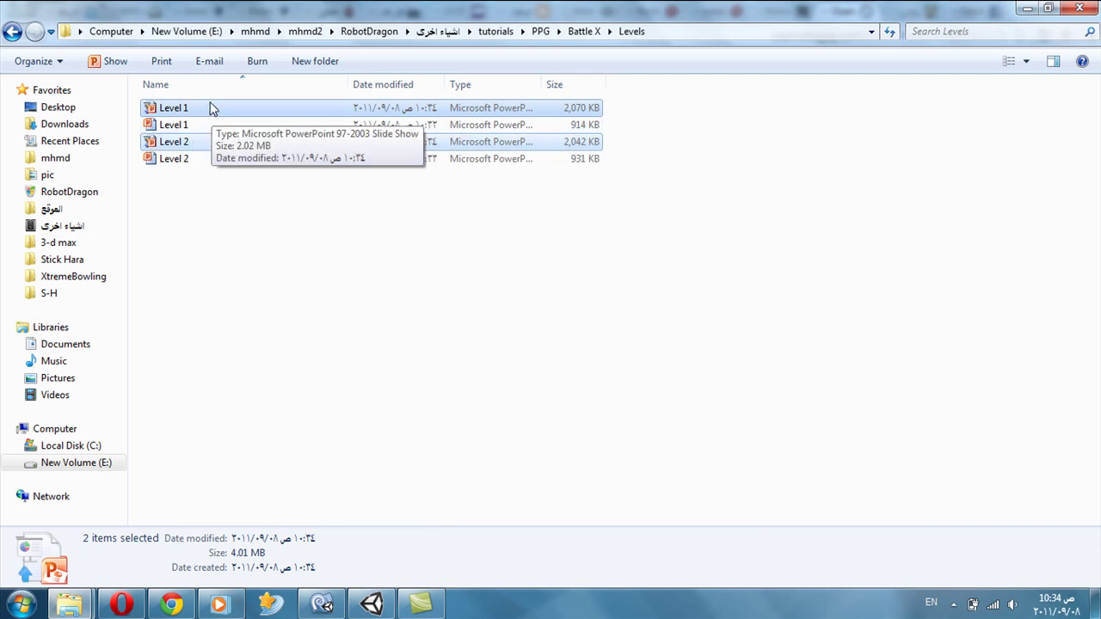
pyautogui.click(491, 318)
pyautogui.click(583, 31)
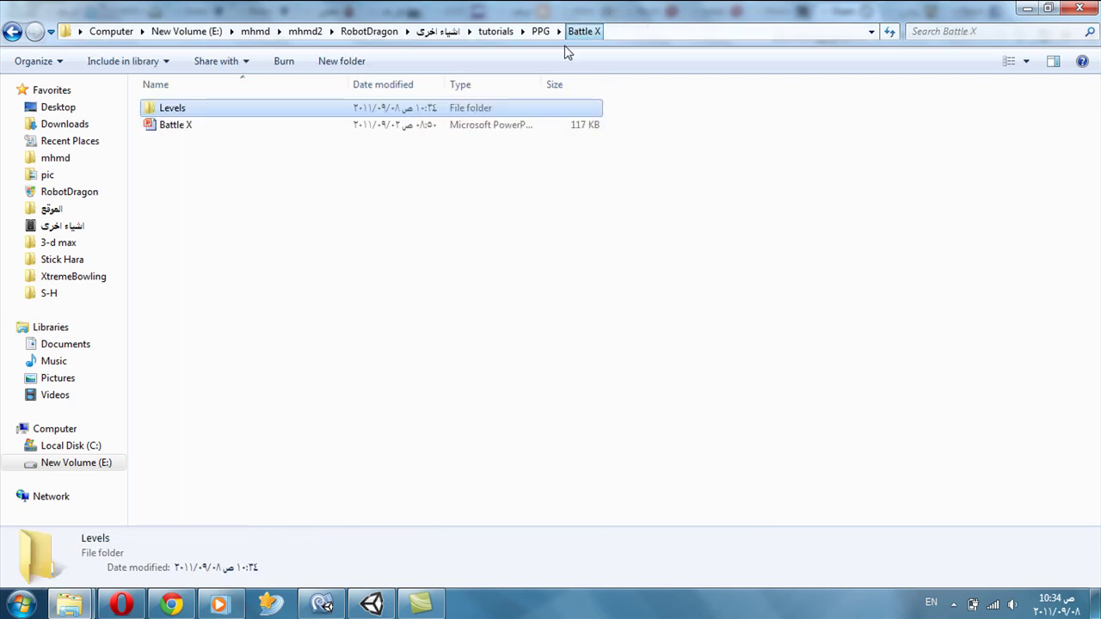
pyautogui.doubleClick(200, 129)
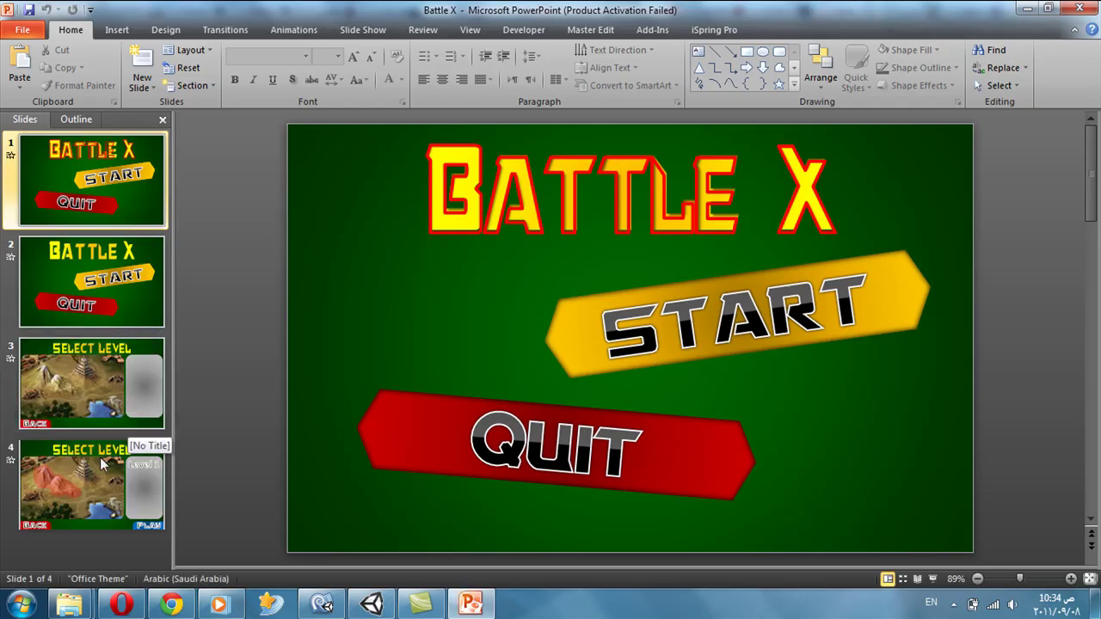
# Step: Duplicate the Select Level slide 4 as slide 5
pyautogui.click(94, 473)
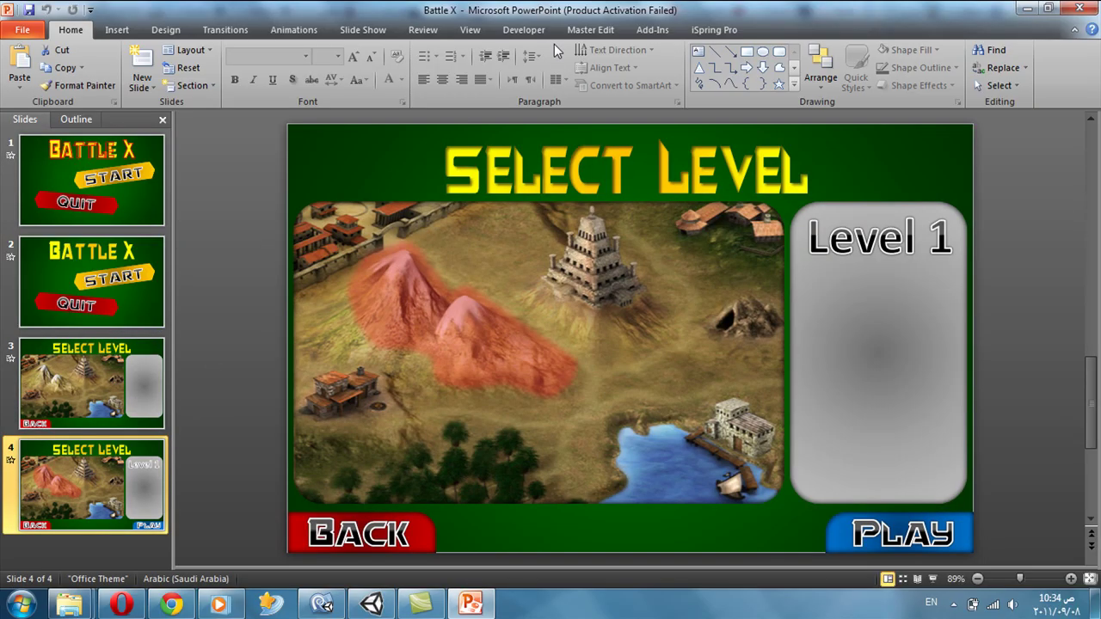
pyautogui.click(713, 454)
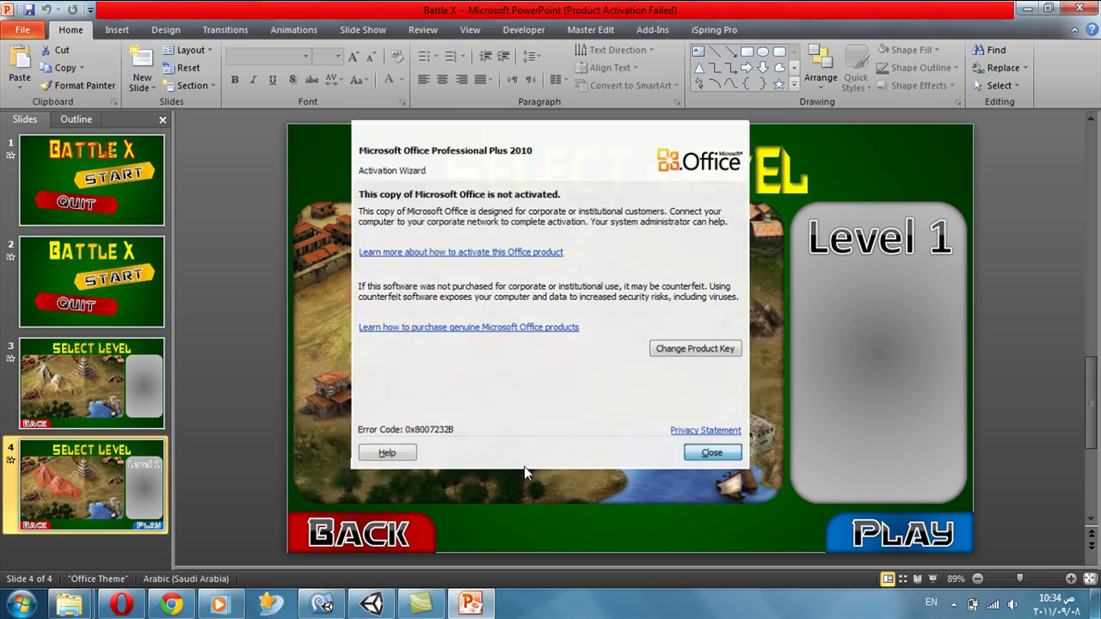
pyautogui.hotkey('ctrl', 'c')
pyautogui.hotkey('ctrl', 'v')
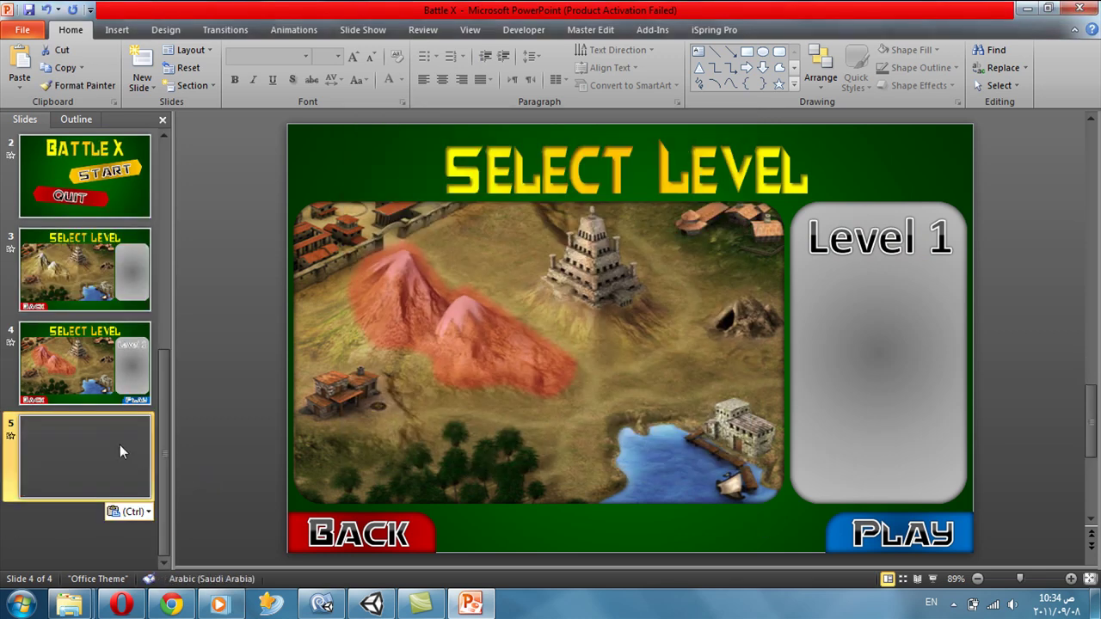
# Step: Delete the red mountain overlay on the copy and change its heading to Level 2
pyautogui.click(473, 347)
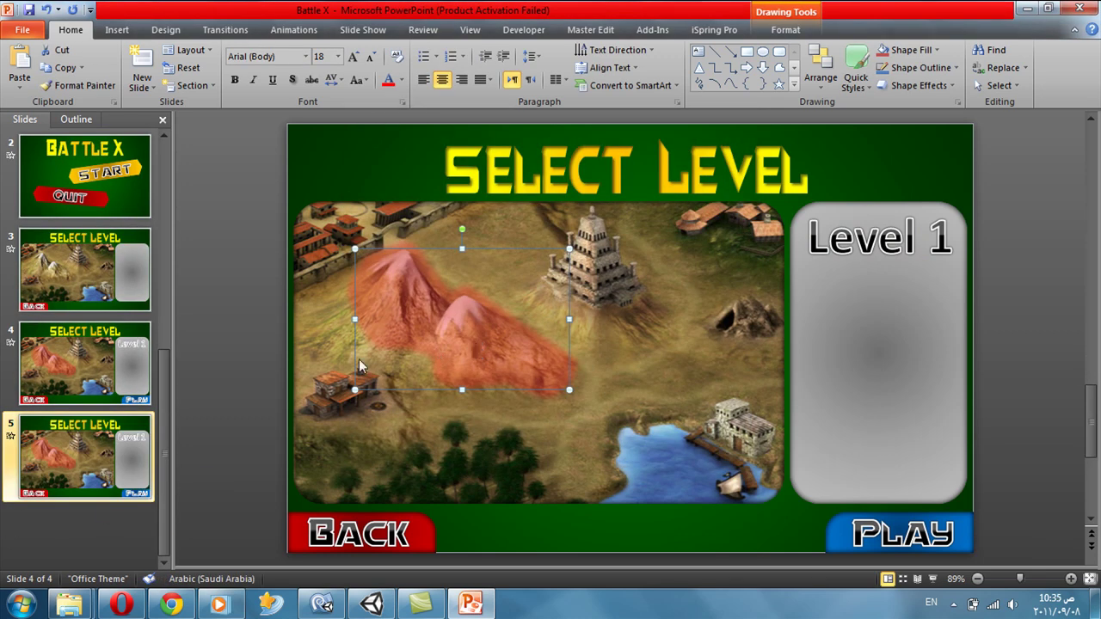
pyautogui.press('Delete')
pyautogui.doubleClick(934, 248)
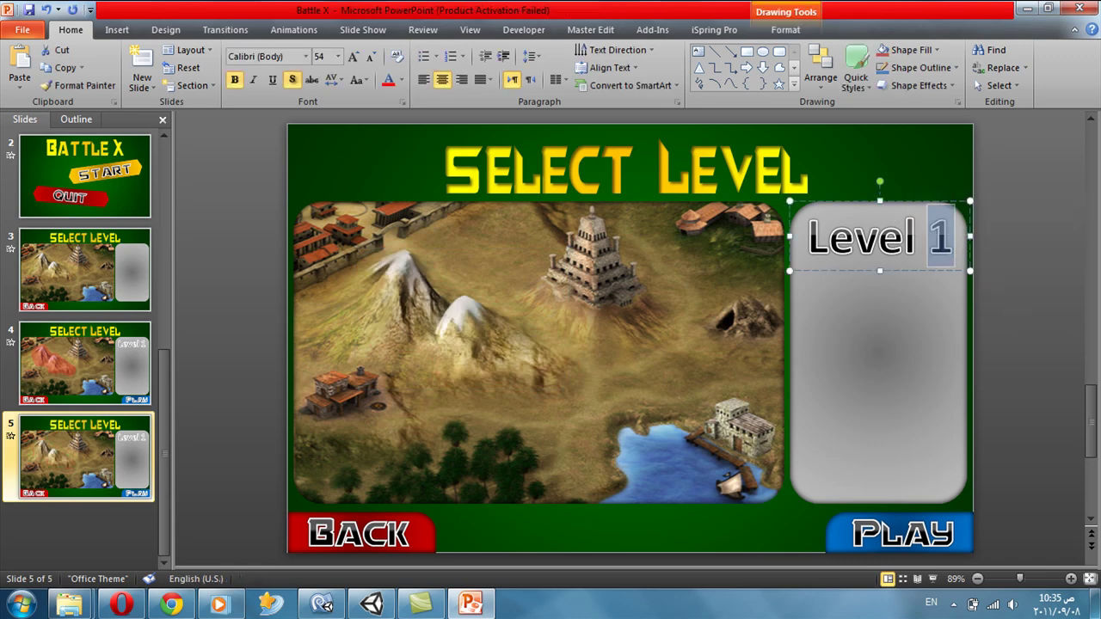
pyautogui.write('2')
pyautogui.click(1018, 307)
pyautogui.click(470, 30)
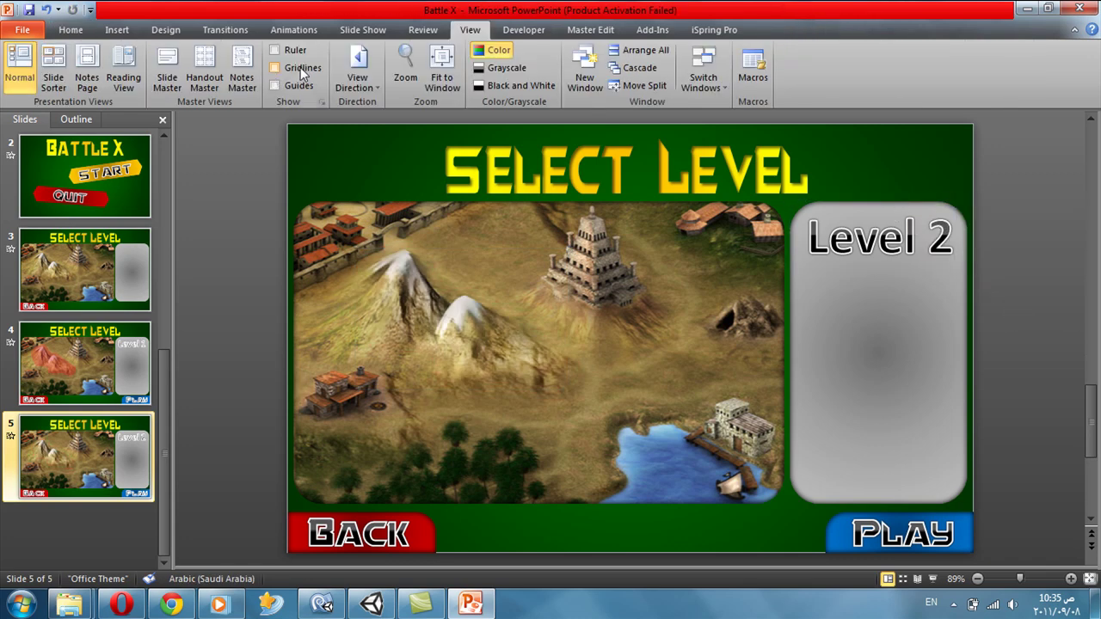
# Step: In Slide Master view, select the Select Level layout's map and pick the Freeform shape
pyautogui.click(164, 74)
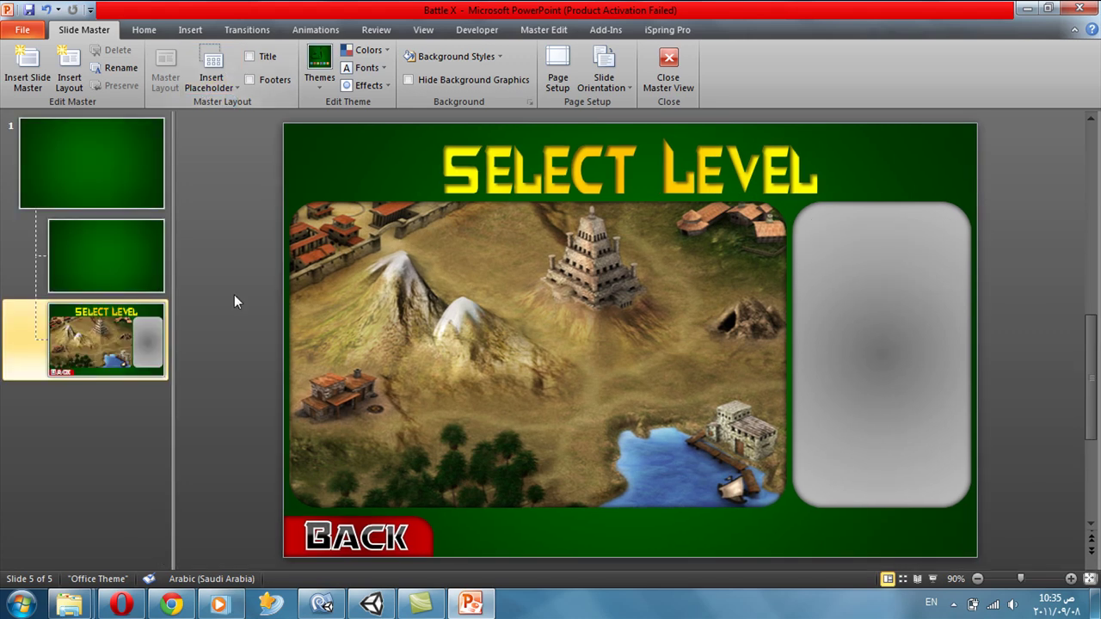
pyautogui.click(745, 315)
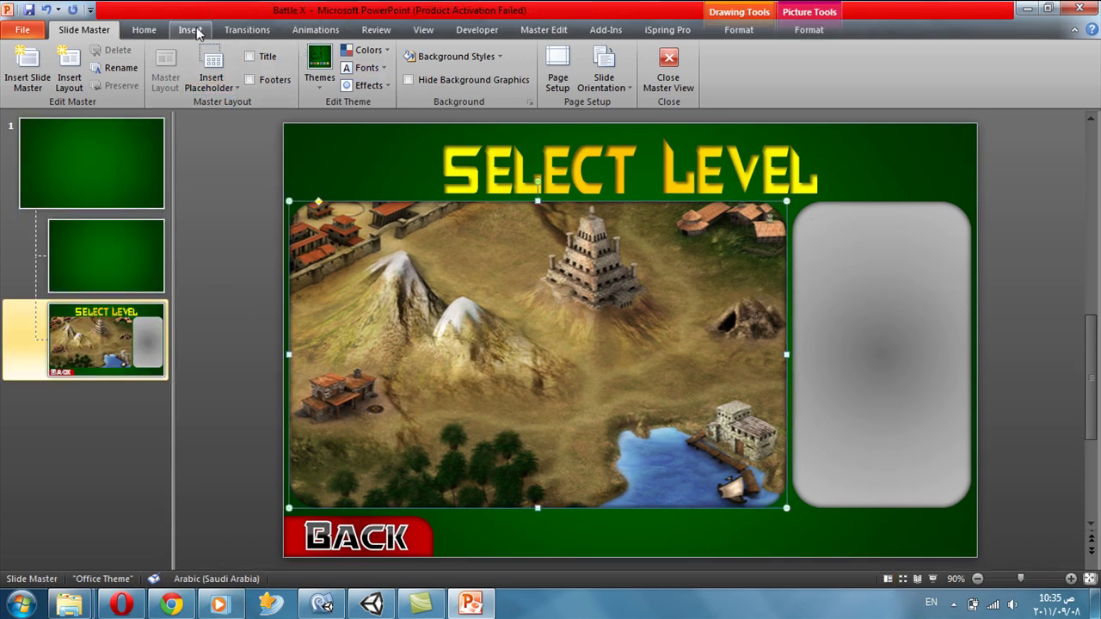
pyautogui.click(191, 30)
pyautogui.click(222, 65)
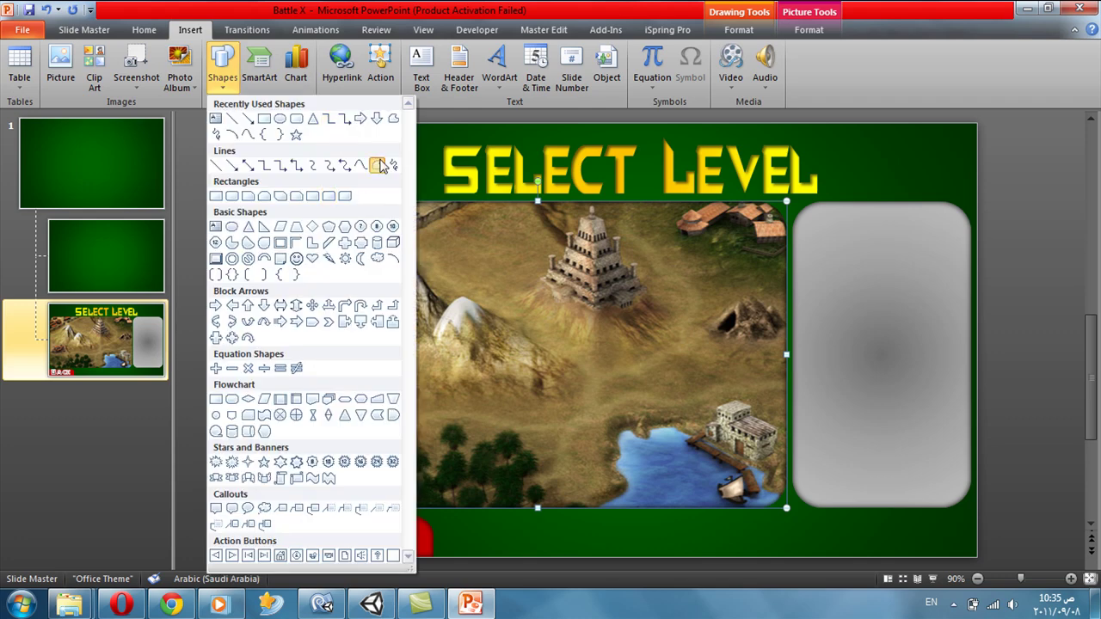
pyautogui.click(379, 165)
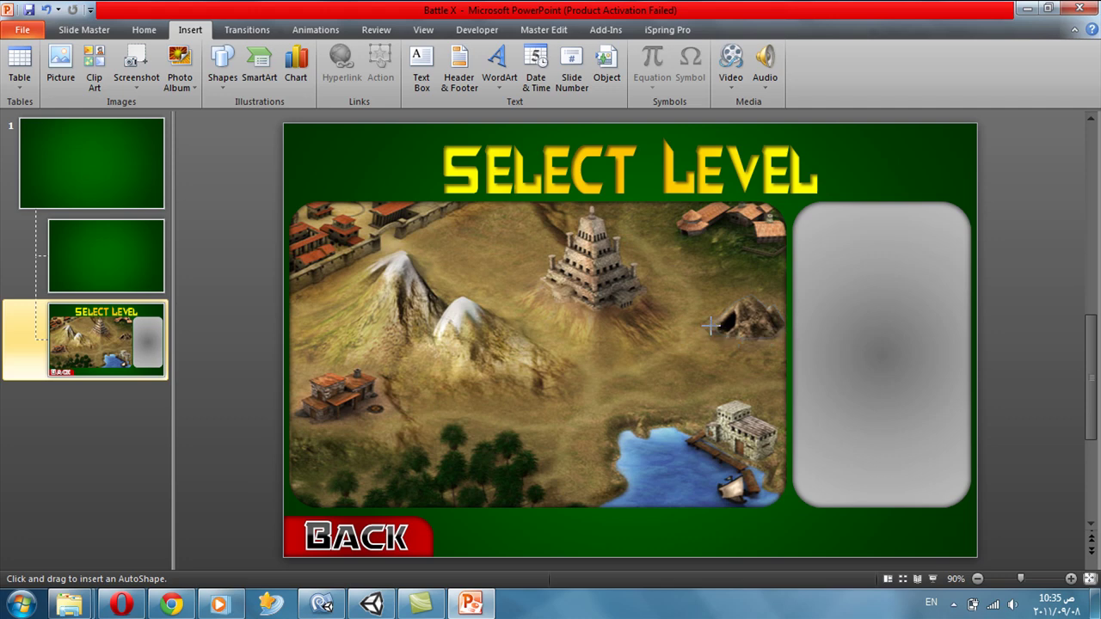
# Step: Draw a blue freeform shape over the cave at the map's right edge
pyautogui.moveTo(710, 294); pyautogui.dragTo(786, 339)
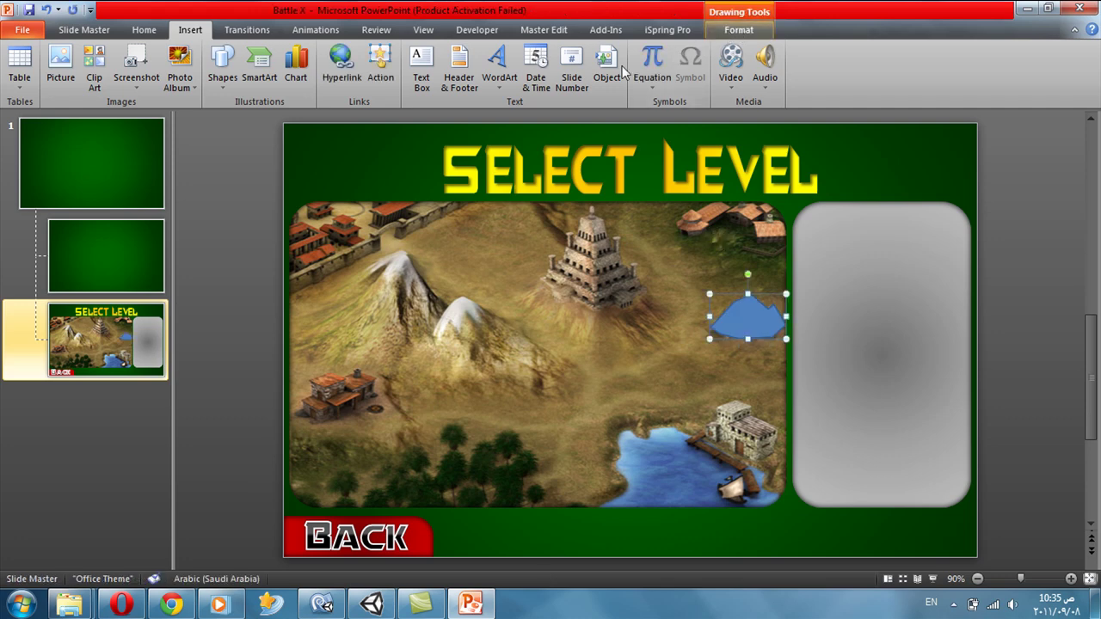
pyautogui.click(738, 30)
pyautogui.click(568, 69)
# Step: Remove the cave shape's outline, give it a green glow, and fill it white
pyautogui.click(554, 229)
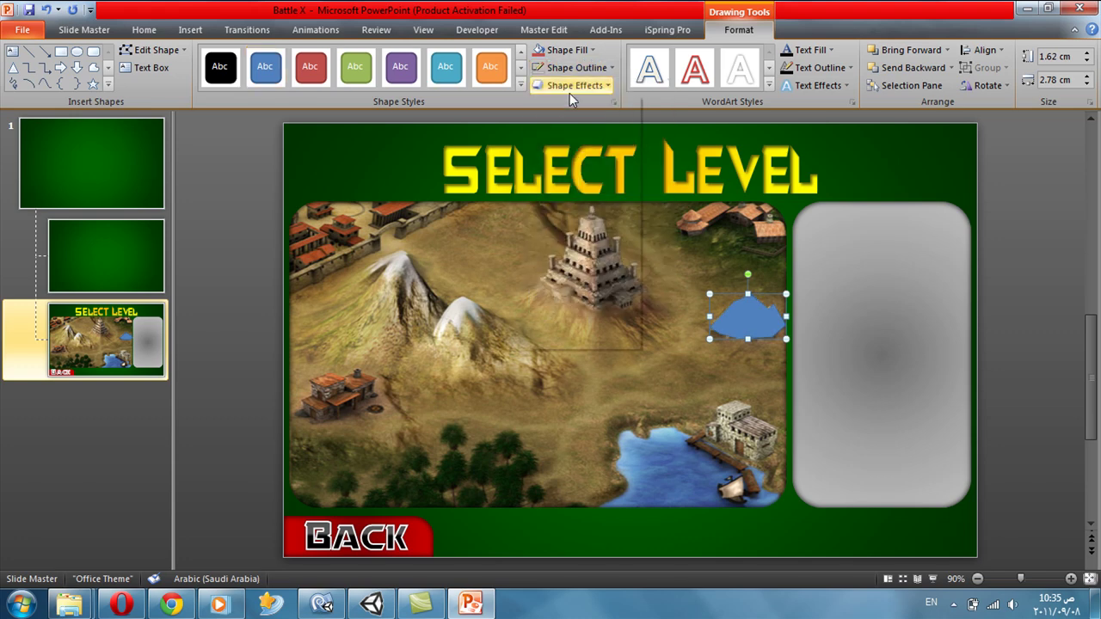
pyautogui.click(572, 85)
pyautogui.moveTo(610, 223)
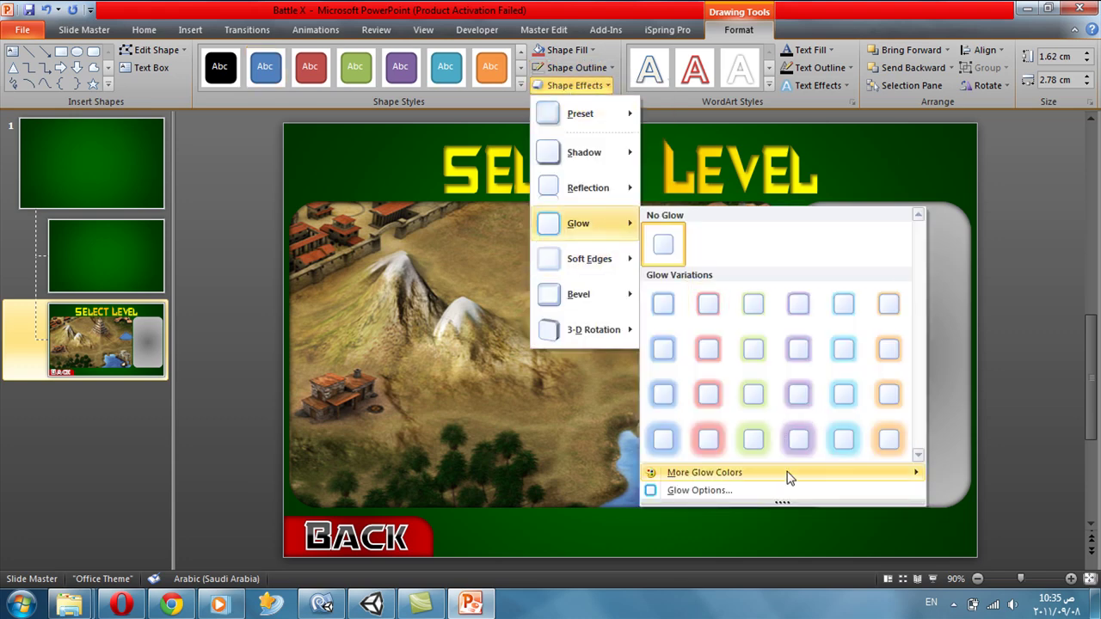
pyautogui.click(758, 422)
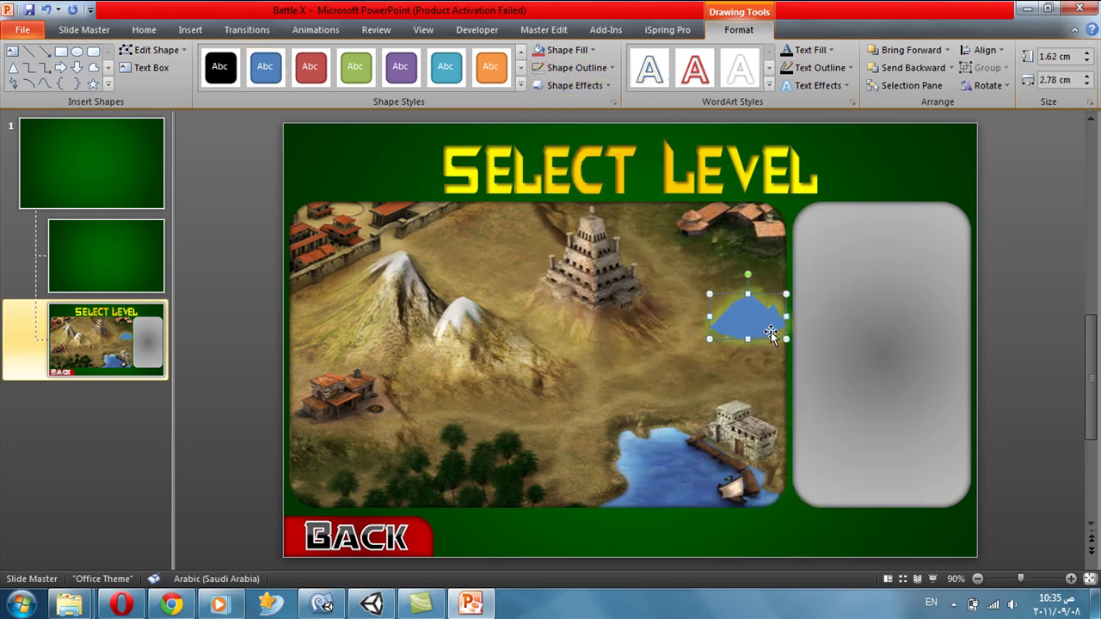
pyautogui.click(555, 55)
pyautogui.click(538, 82)
# Step: Set the shape's white fill to 100% transparency in Format Shape
pyautogui.click(559, 50)
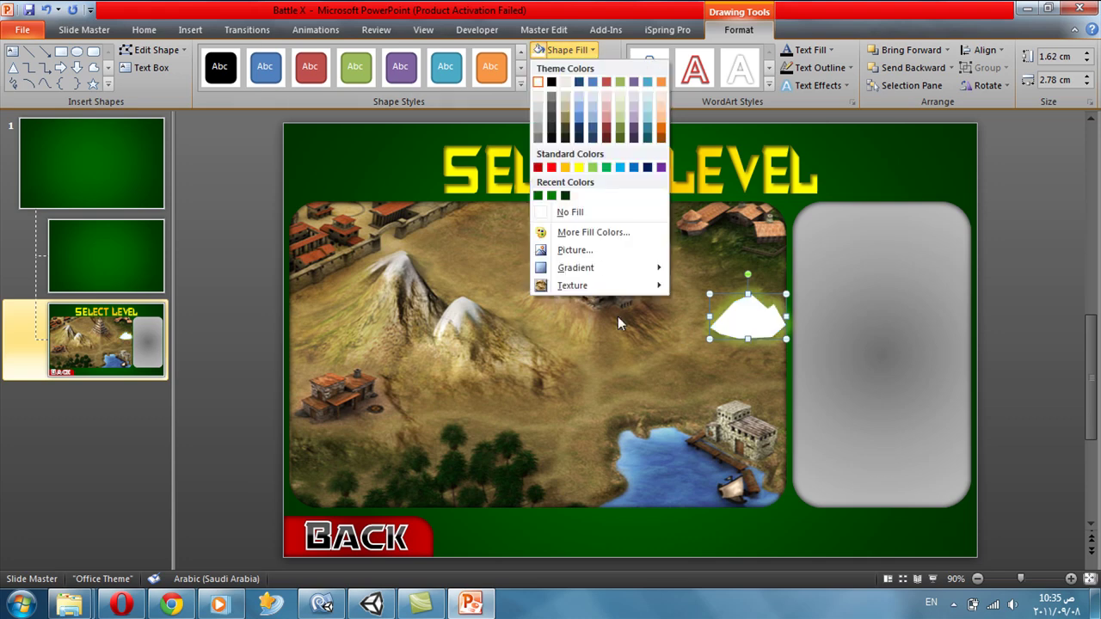
pyautogui.moveTo(621, 269)
pyautogui.click(744, 441)
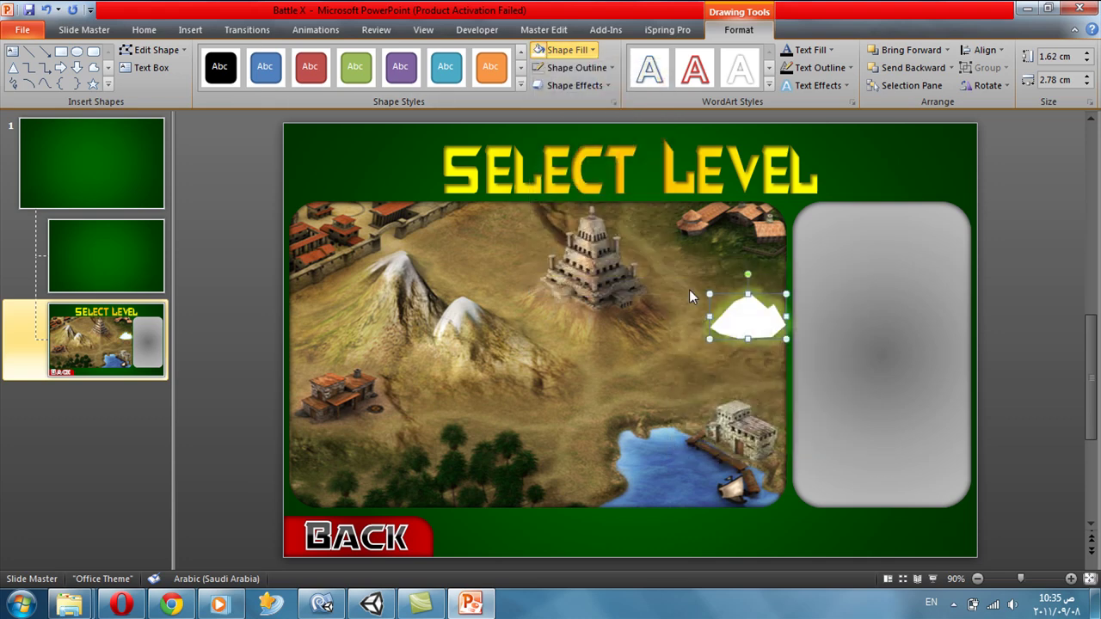
pyautogui.moveTo(567, 297); pyautogui.dragTo(664, 296)
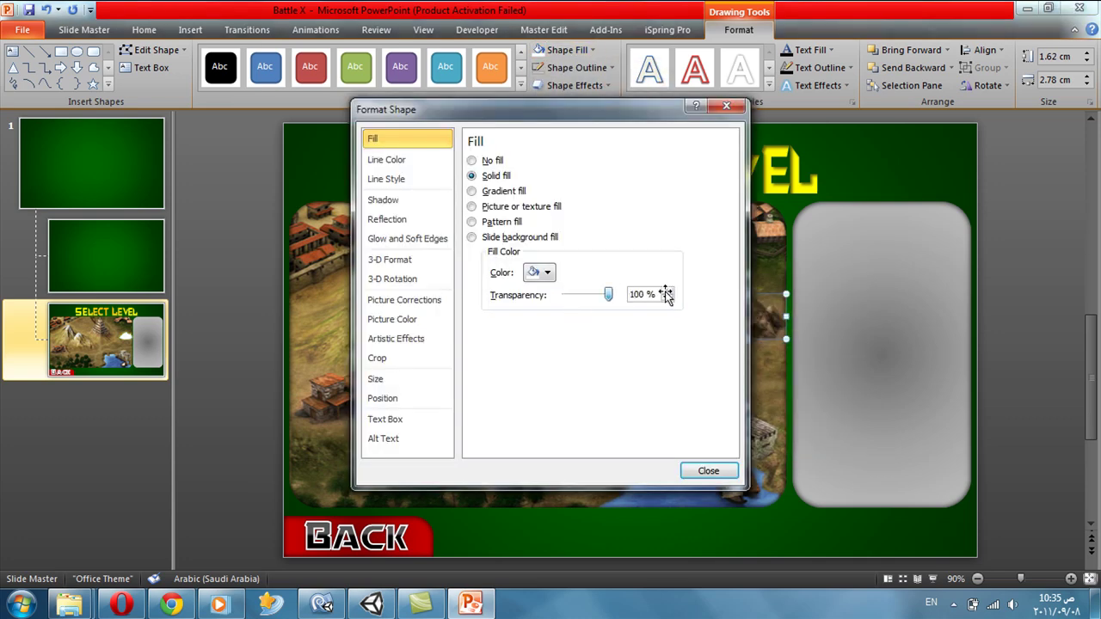
pyautogui.click(667, 298)
pyautogui.click(709, 472)
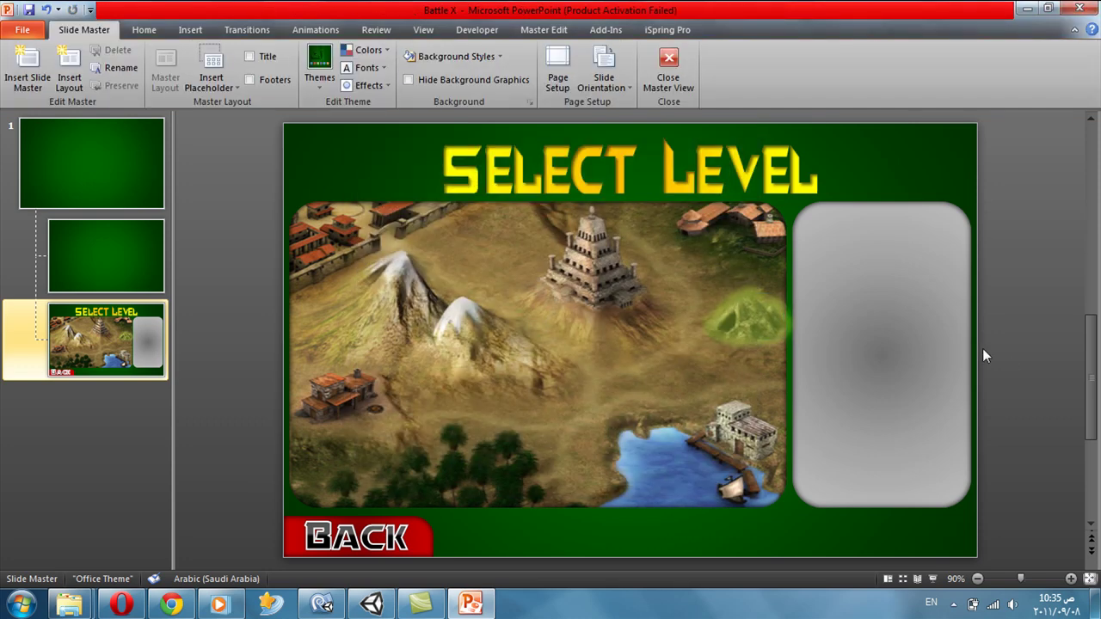
# Step: Set the invisible cave hotspot's glow to No Glow
pyautogui.click(744, 308)
pyautogui.click(574, 86)
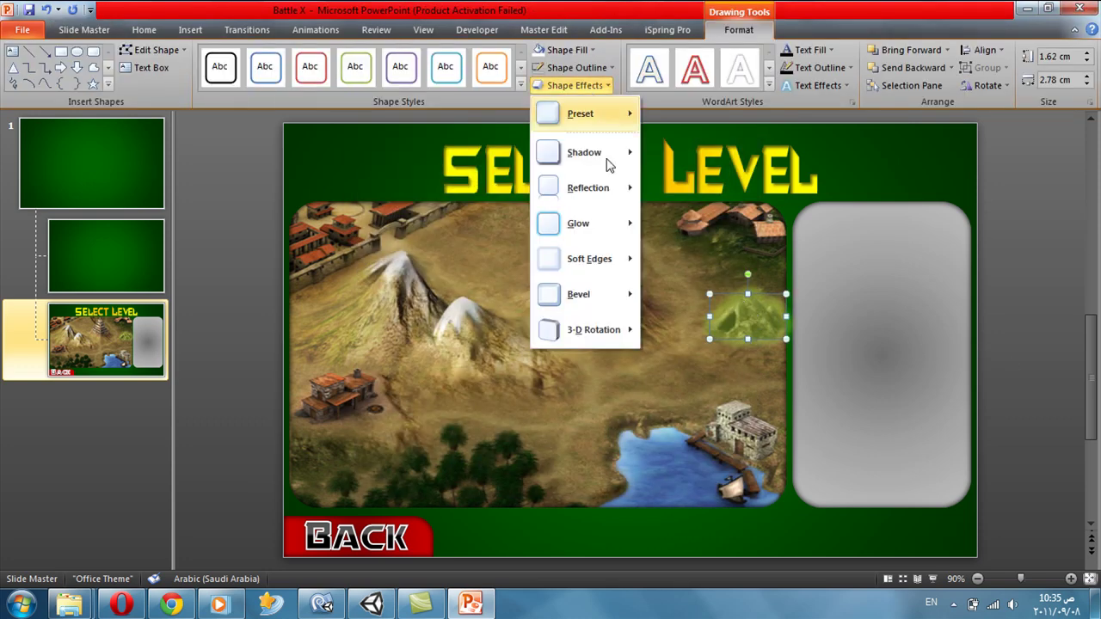
pyautogui.click(750, 331)
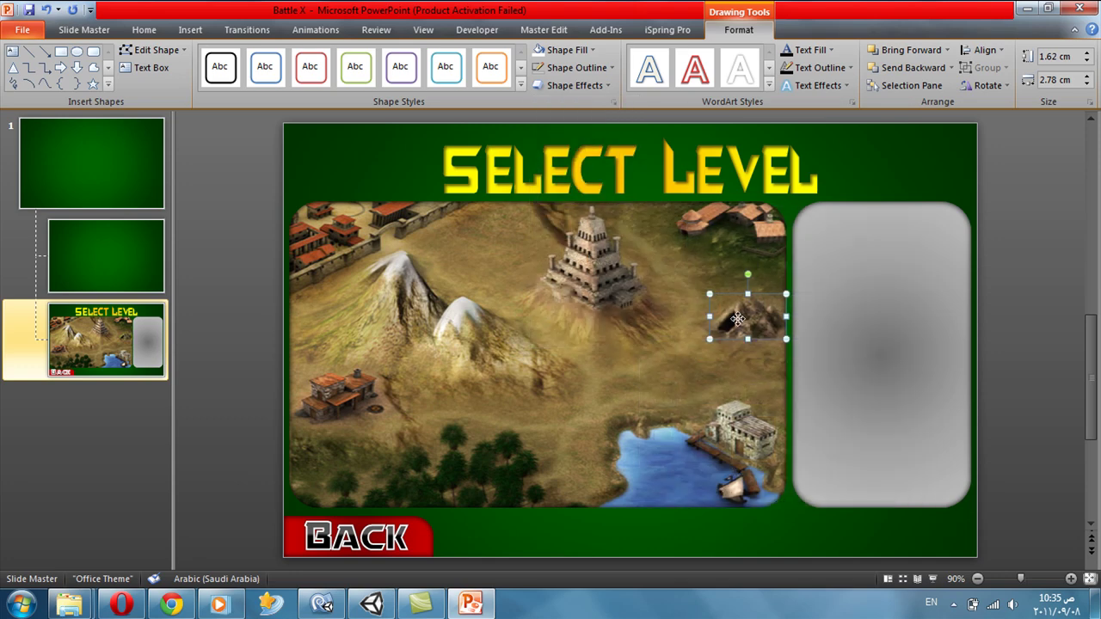
# Step: Hyperlink the hotspot to slide 5 in this document
pyautogui.rightClick(738, 322)
pyautogui.click(789, 232)
pyautogui.click(328, 277)
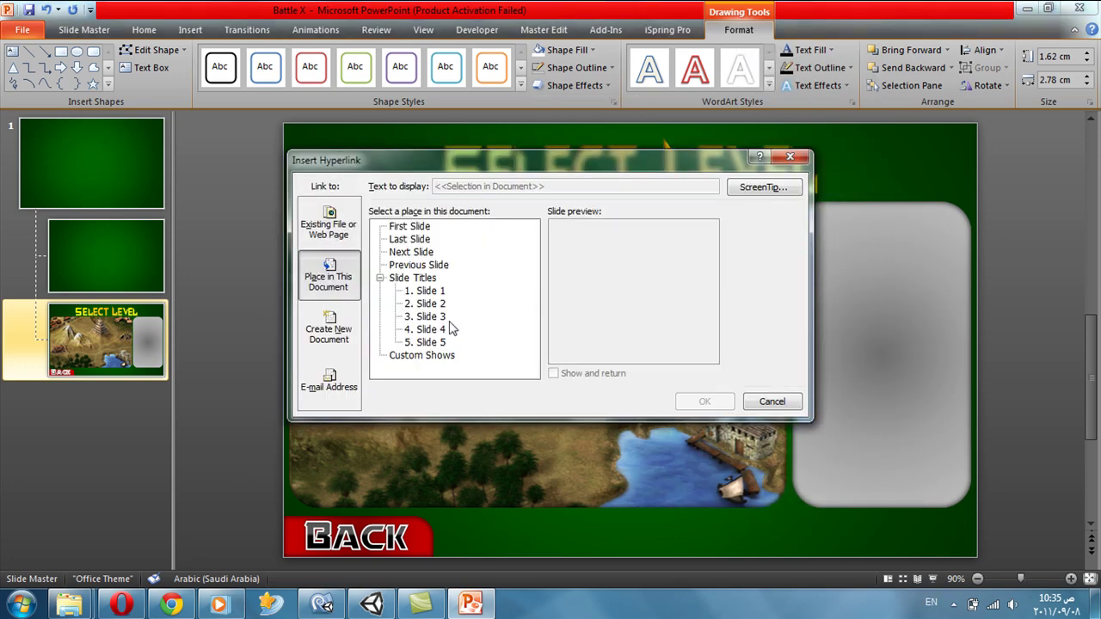
pyautogui.click(437, 343)
pyautogui.click(711, 402)
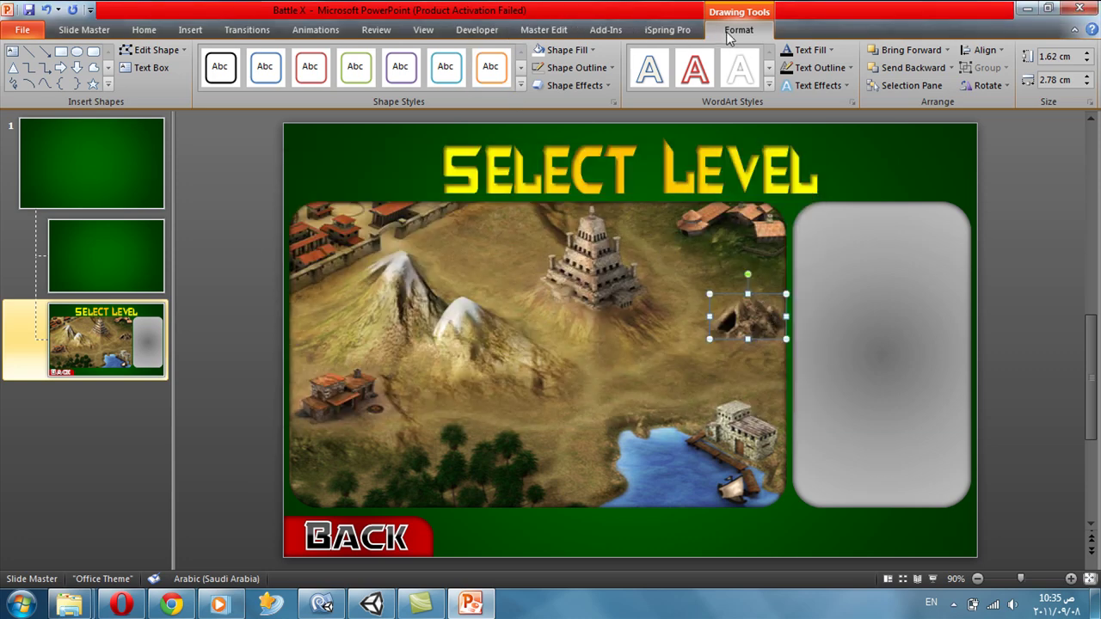
pyautogui.click(86, 30)
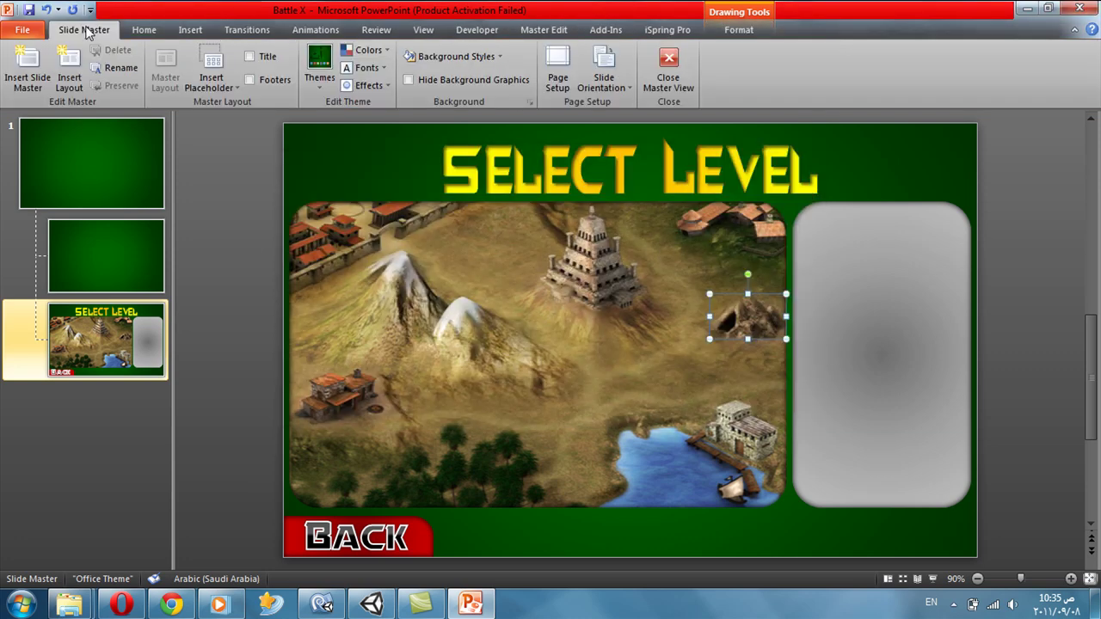
# Step: Close Master View and paste the cave onto the Level 2 slide with a green glow
pyautogui.click(679, 69)
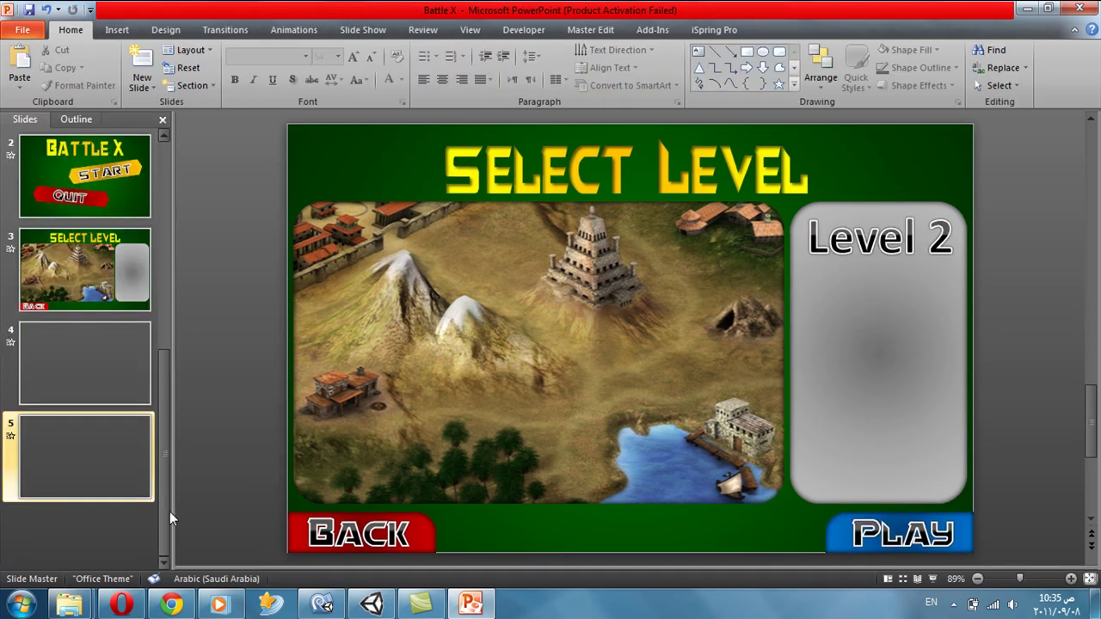
pyautogui.click(225, 406)
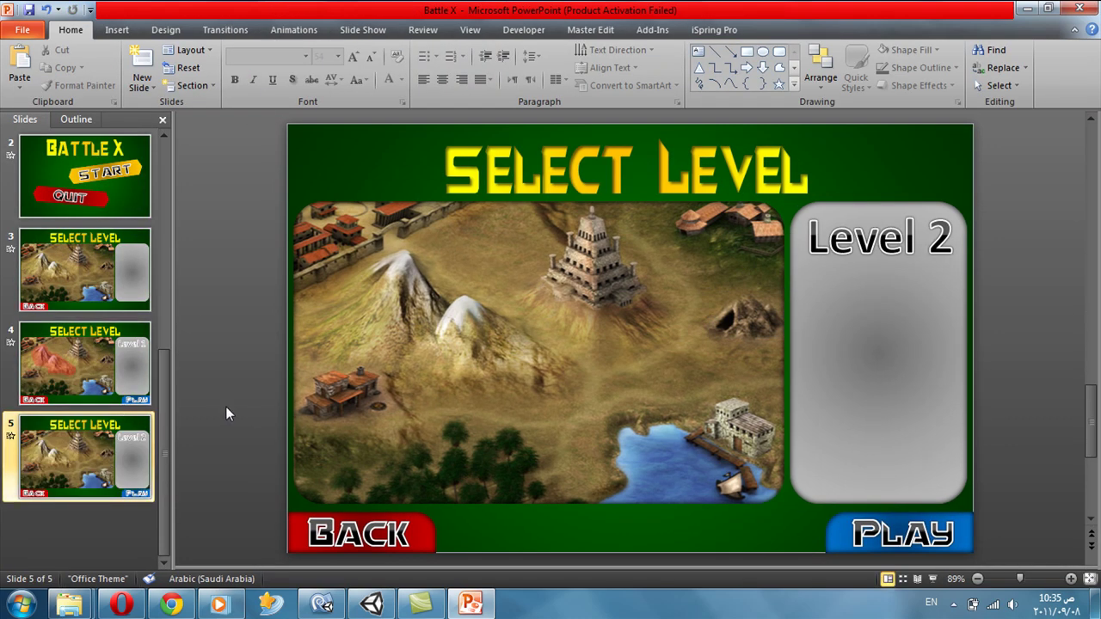
pyautogui.hotkey('ctrl', 'v')
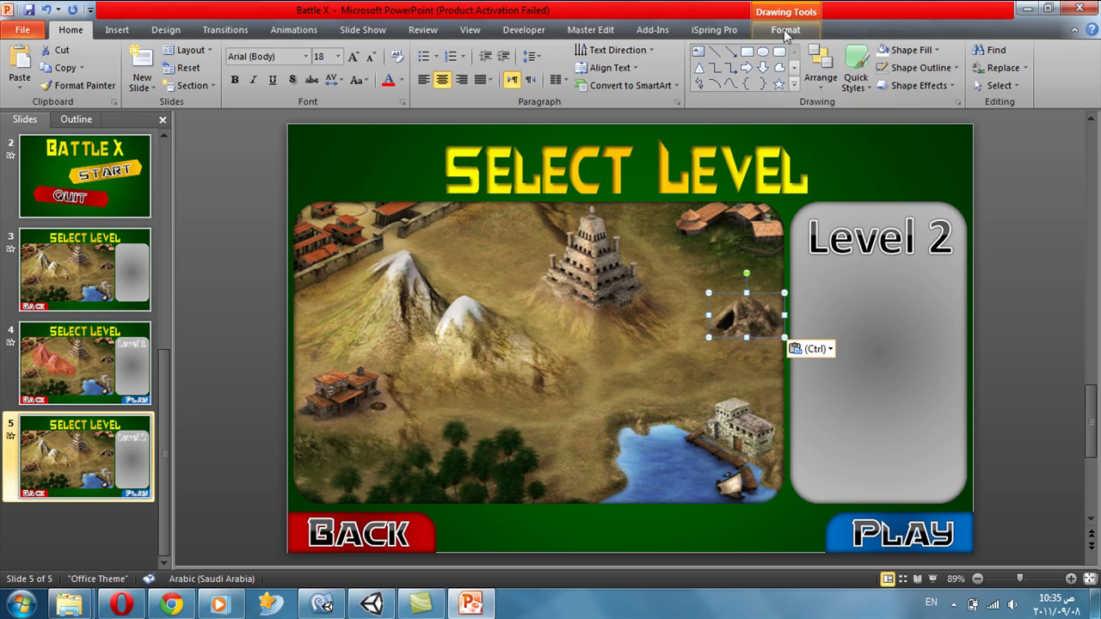
pyautogui.click(785, 29)
pyautogui.click(575, 85)
pyautogui.moveTo(628, 238)
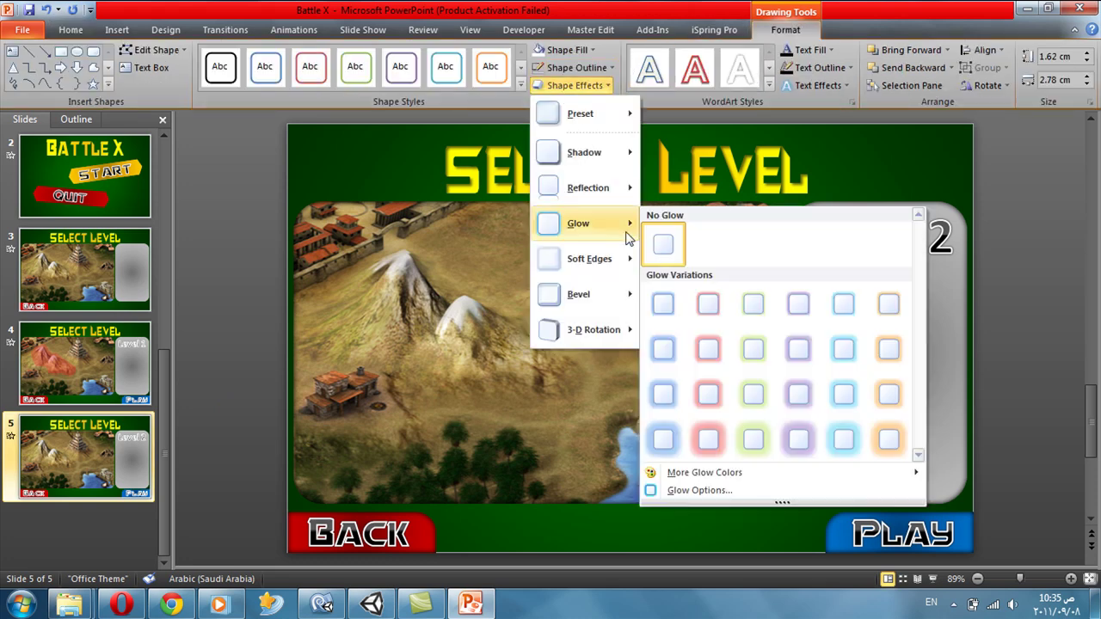
pyautogui.click(753, 421)
# Step: Change the cave's glow variation and remove its hyperlink
pyautogui.click(575, 85)
pyautogui.moveTo(623, 225)
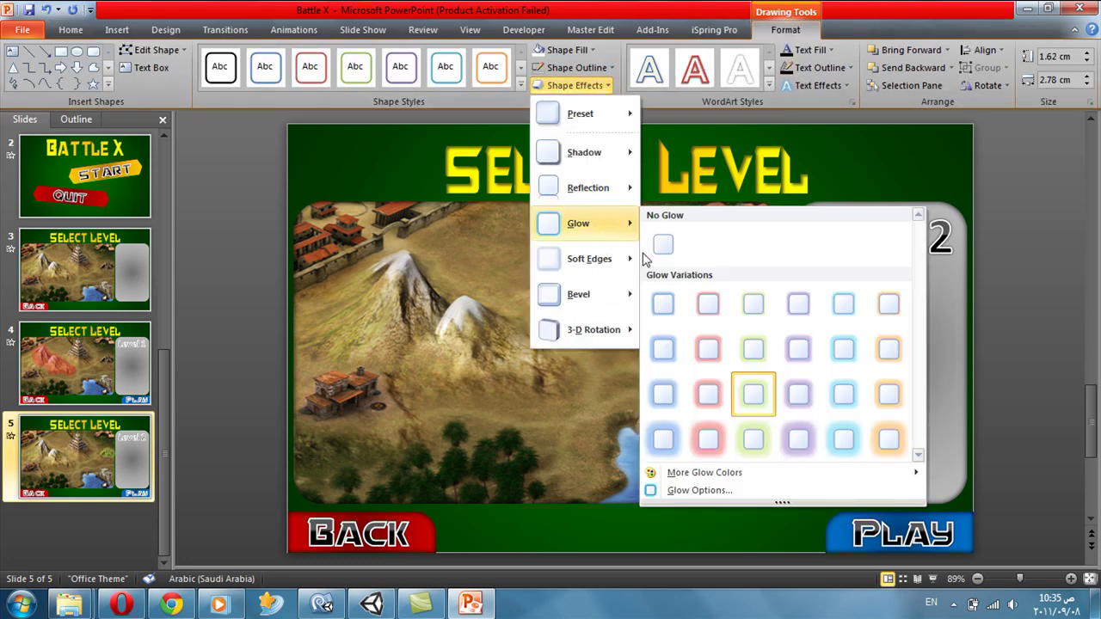
pyautogui.click(757, 449)
pyautogui.rightClick(747, 315)
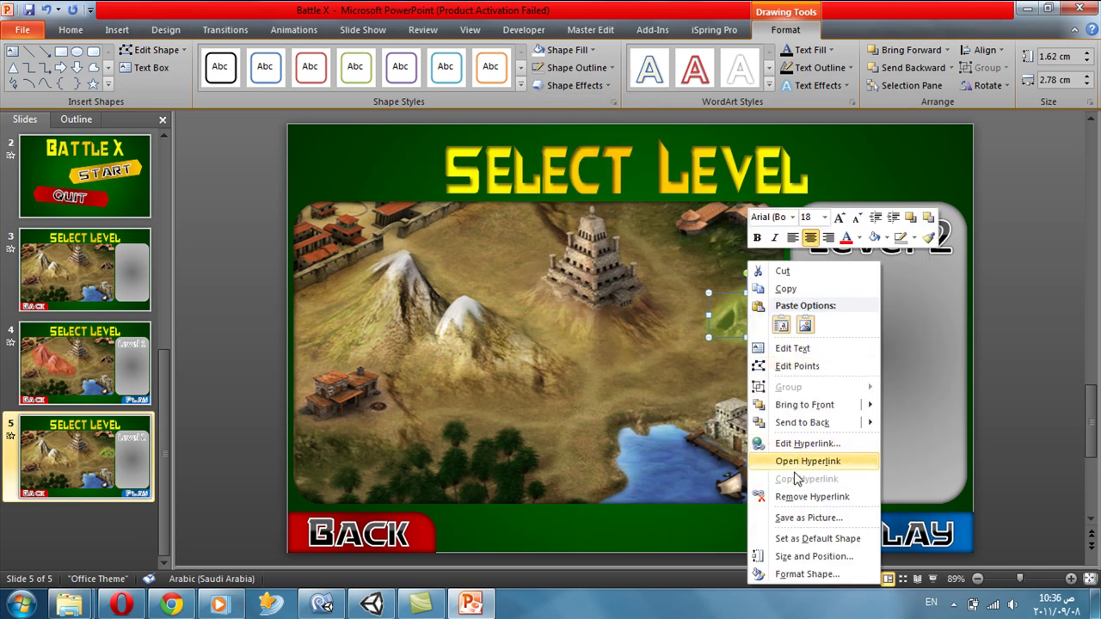
pyautogui.click(822, 496)
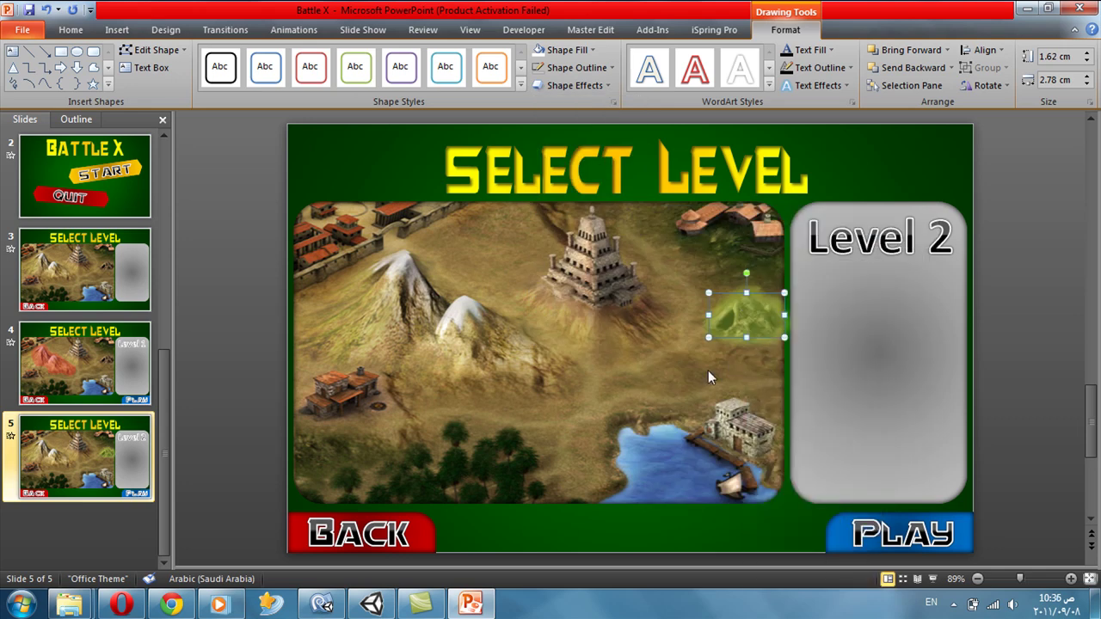
# Step: Relink the PLAY button to the Level 2 show in the Levels folder
pyautogui.click(848, 534)
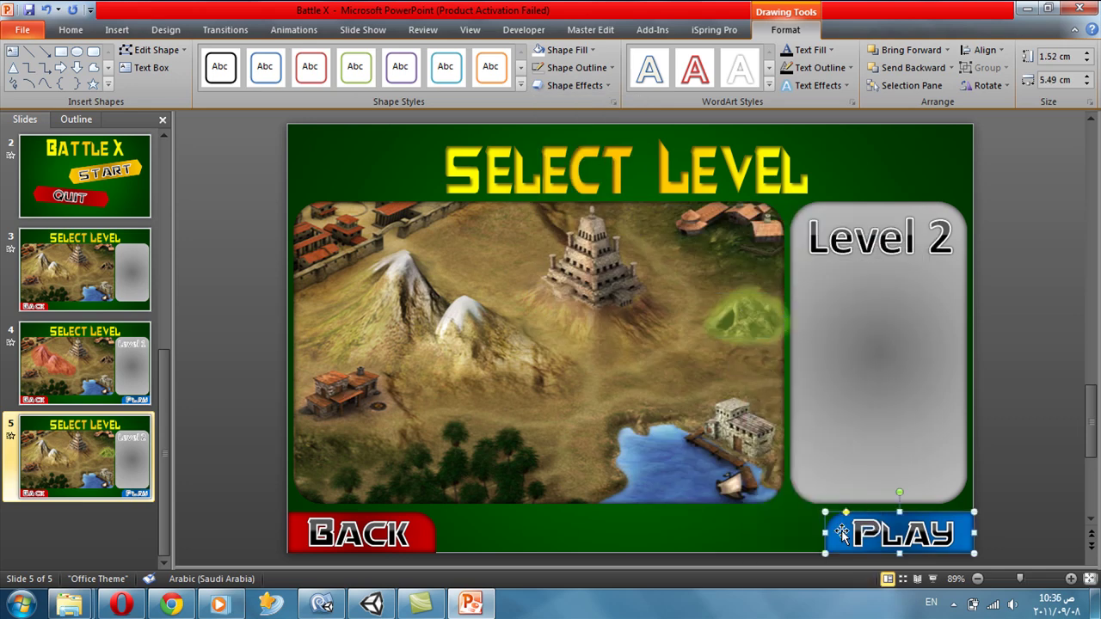
pyautogui.rightClick(845, 537)
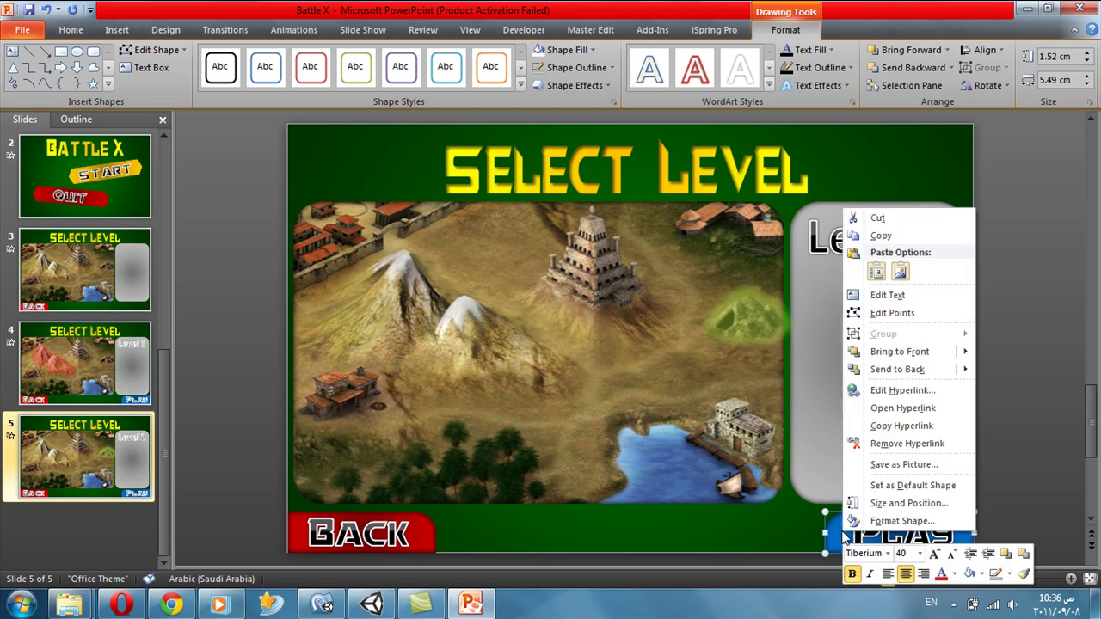
pyautogui.click(932, 392)
pyautogui.doubleClick(453, 240)
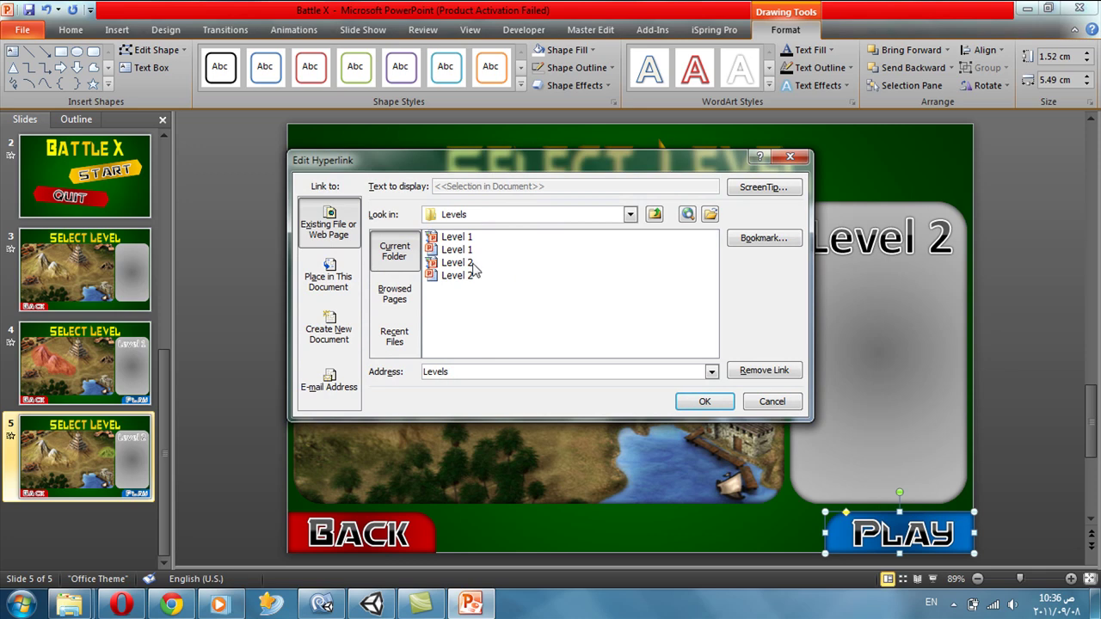
pyautogui.doubleClick(472, 264)
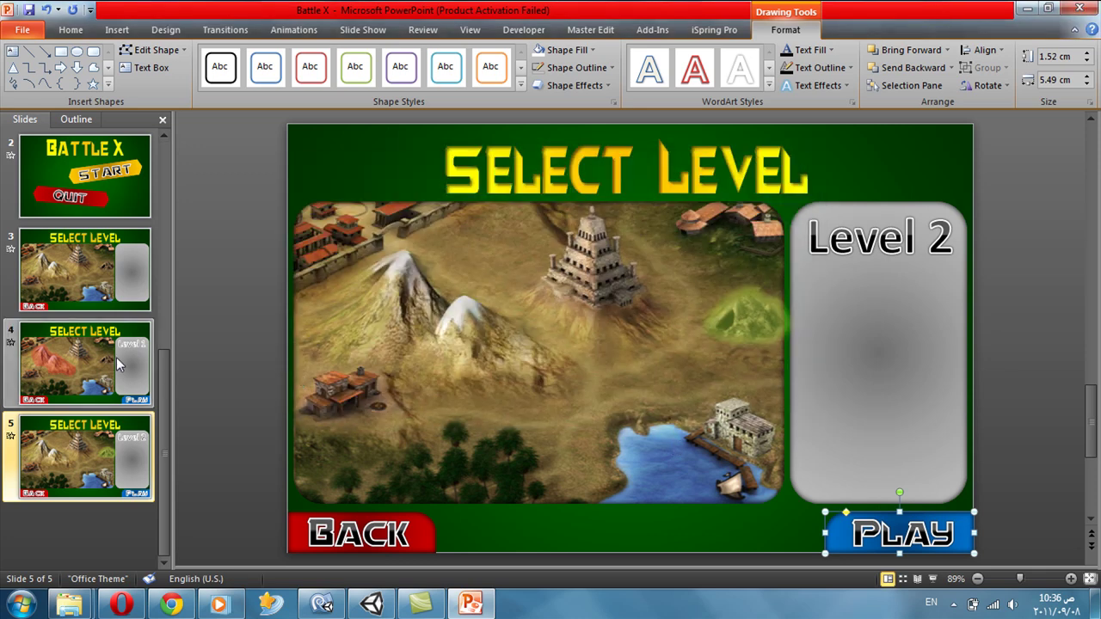
pyautogui.click(119, 364)
# Step: Hyperlink slide 4's PLAY button to Levels\Level 1
pyautogui.rightClick(837, 522)
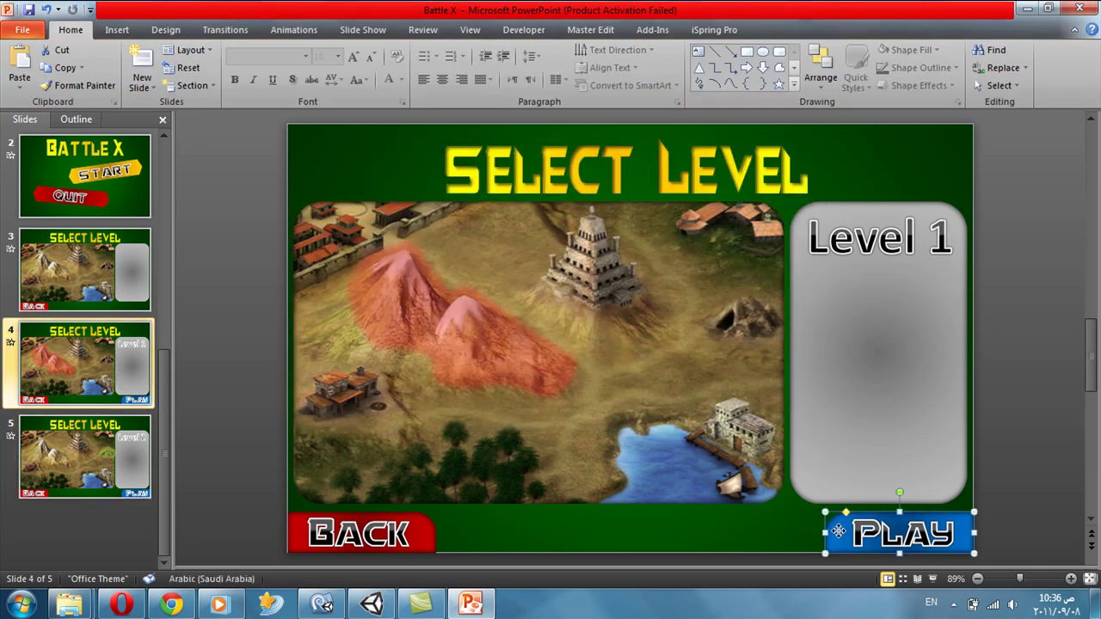
pyautogui.click(882, 391)
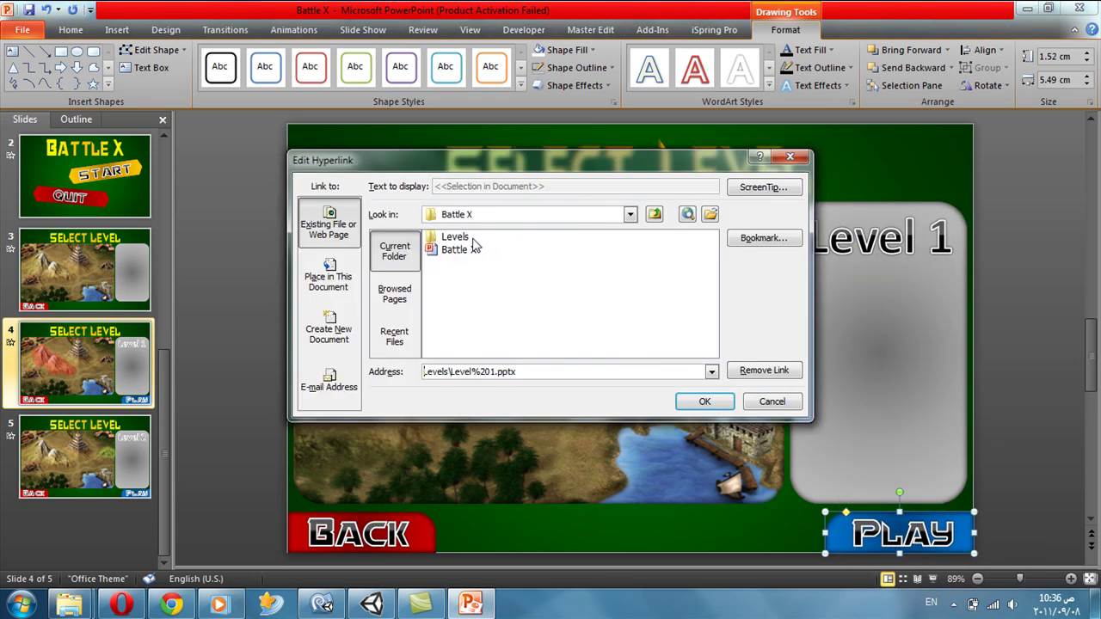
pyautogui.doubleClick(473, 240)
pyautogui.doubleClick(463, 239)
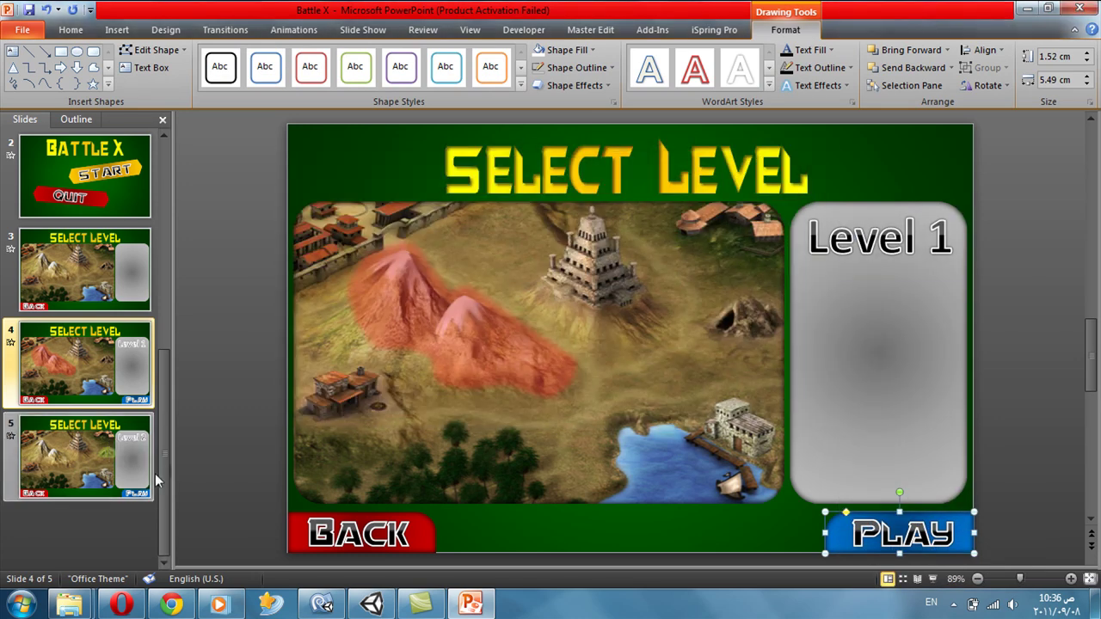
# Step: Check slides 5 and 4, then select the Battle X title slide
pyautogui.click(112, 440)
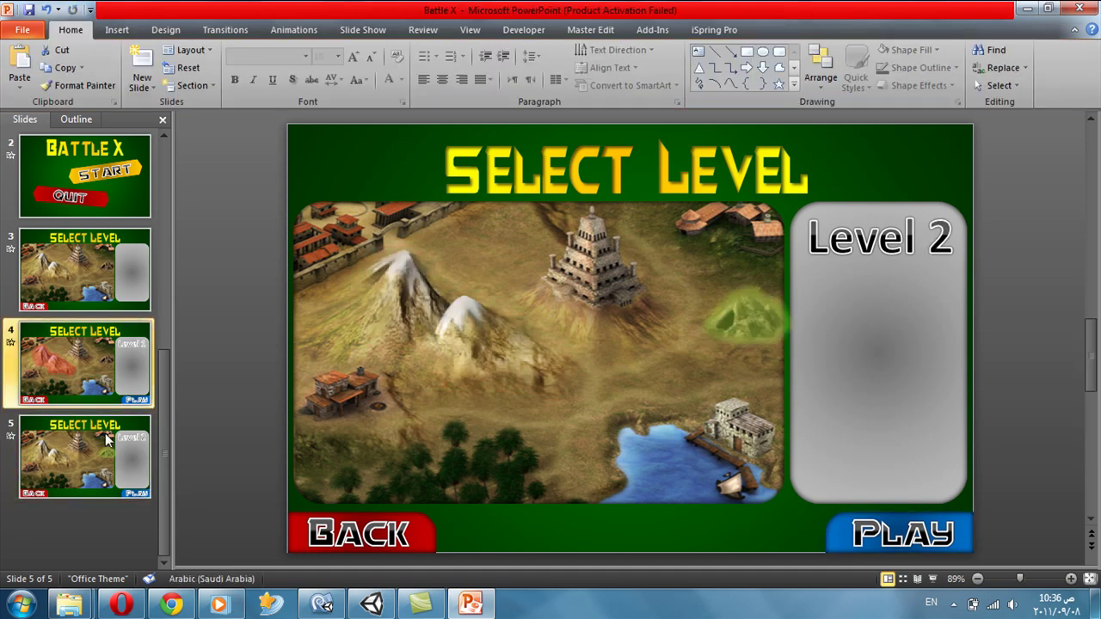
pyautogui.press('Up')
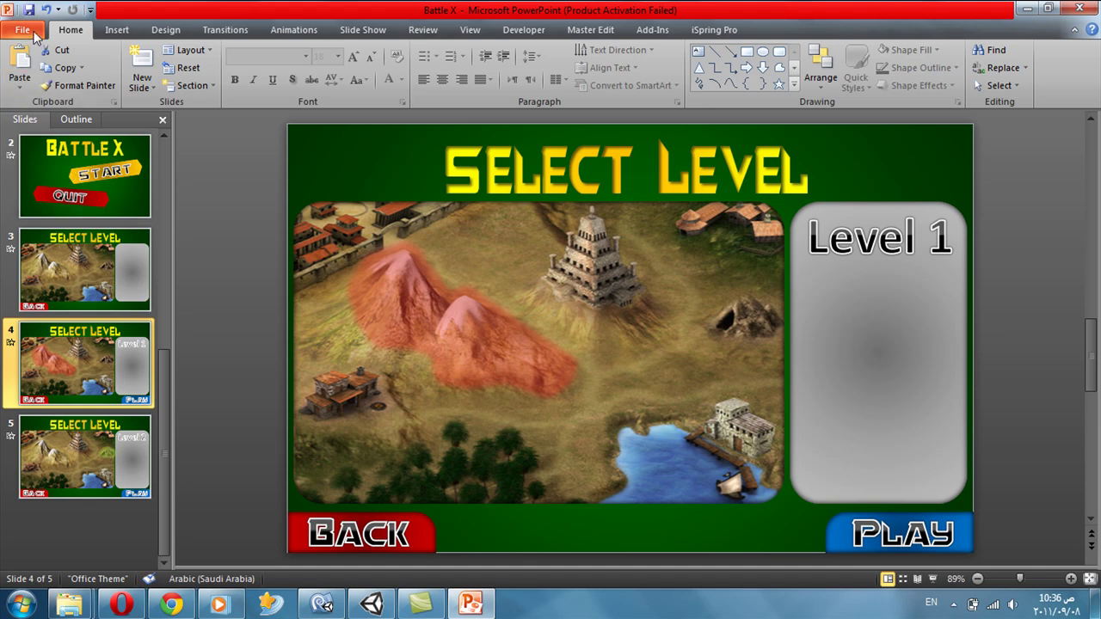
pyautogui.click(78, 167)
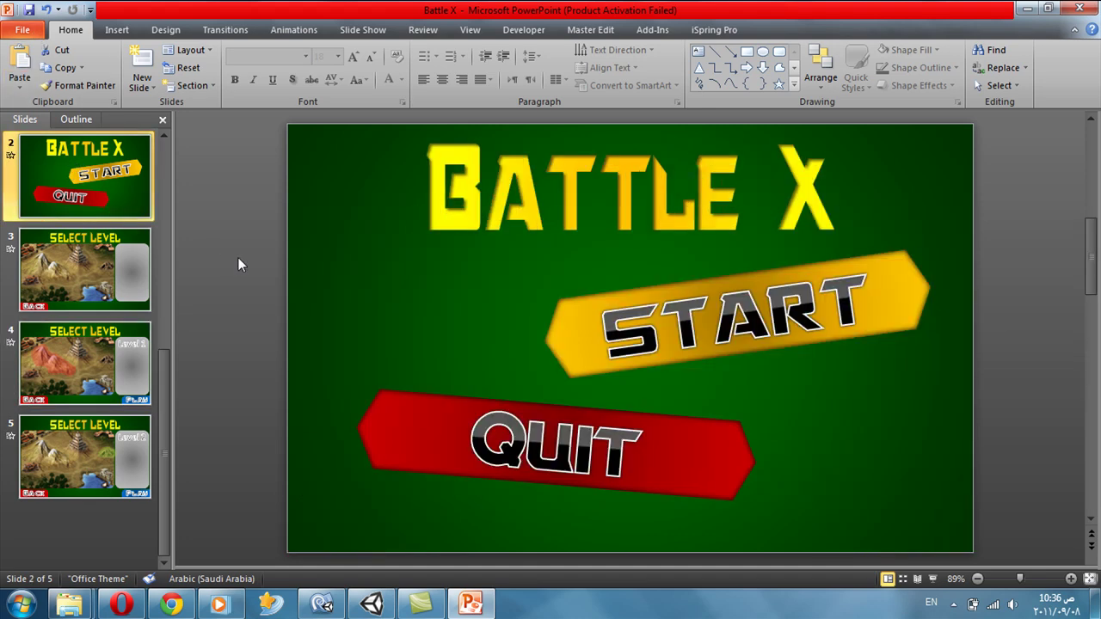
# Step: Run the show to the level map, choose Level 2, and cancel its password prompt
pyautogui.press('F5')
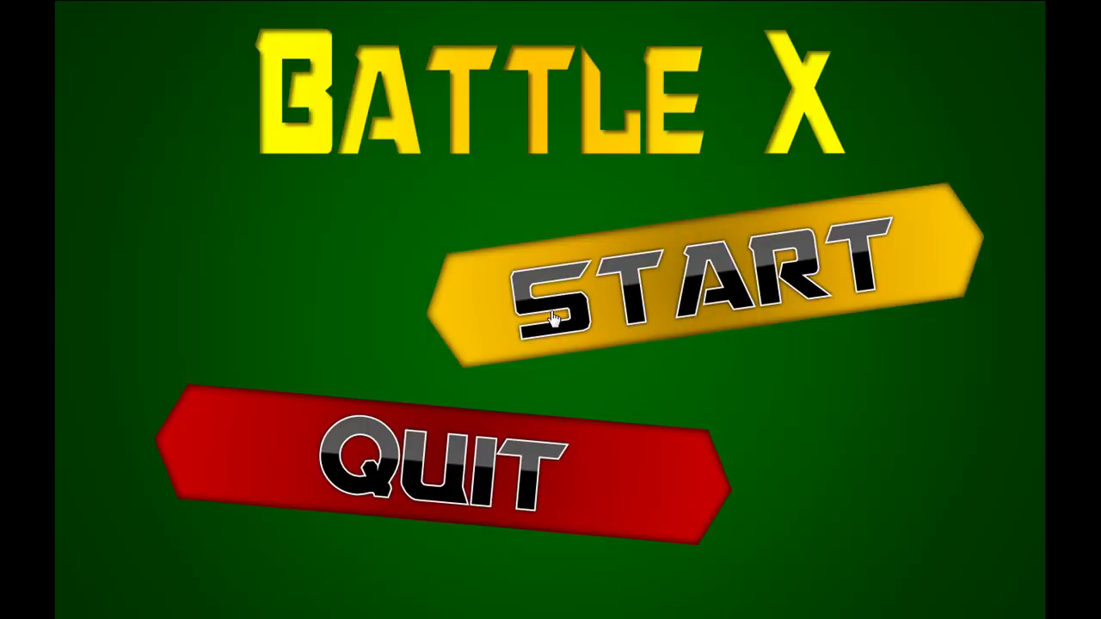
pyautogui.click(616, 289)
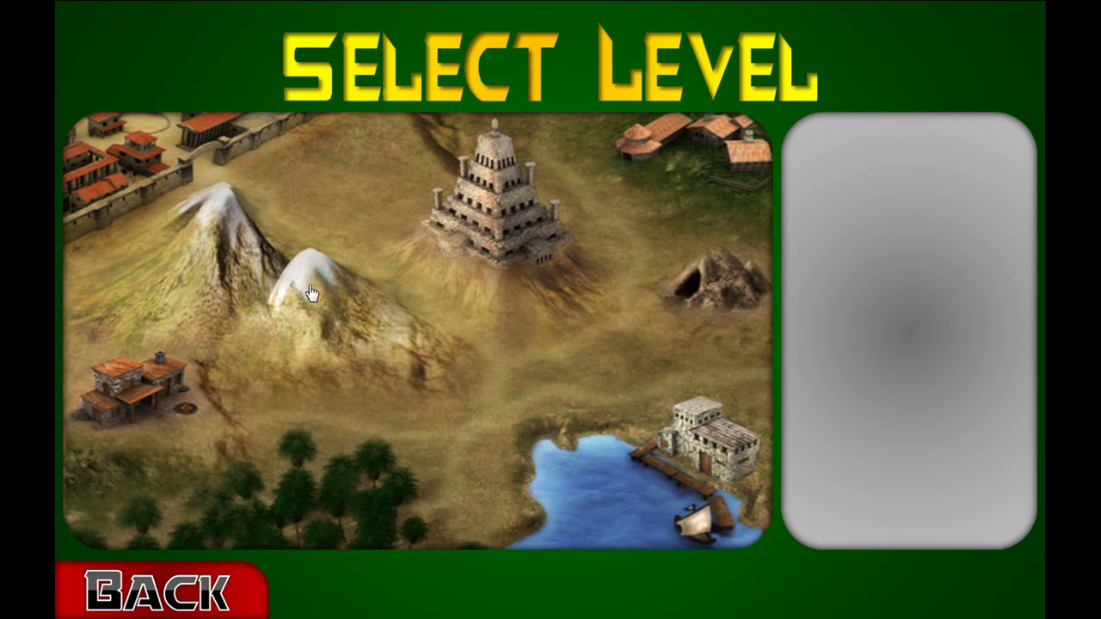
pyautogui.click(309, 288)
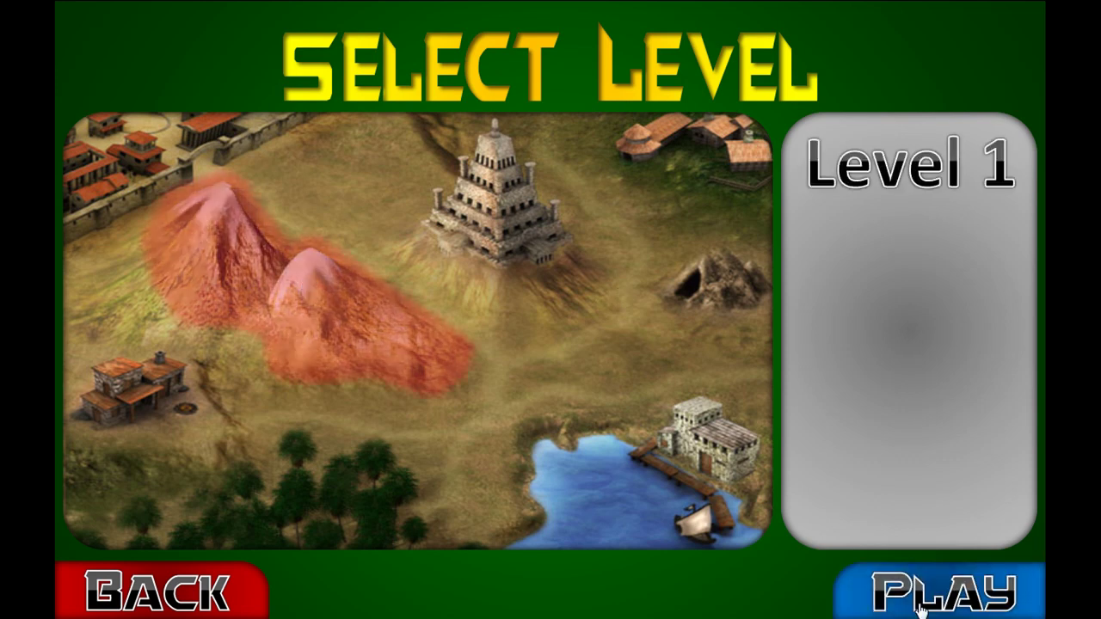
pyautogui.click(713, 278)
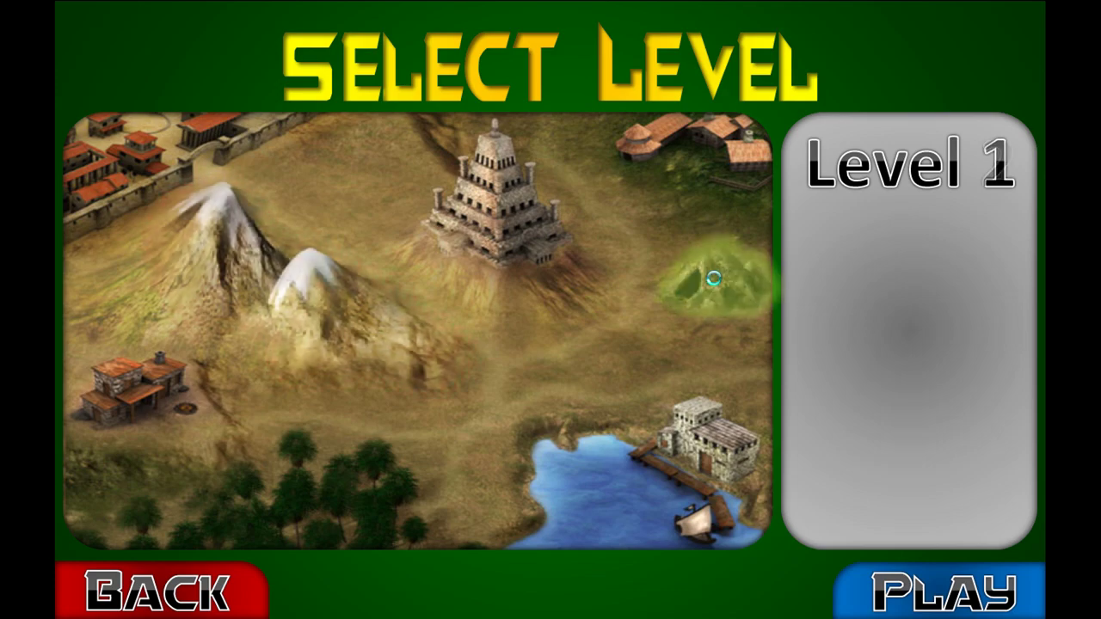
pyautogui.click(929, 594)
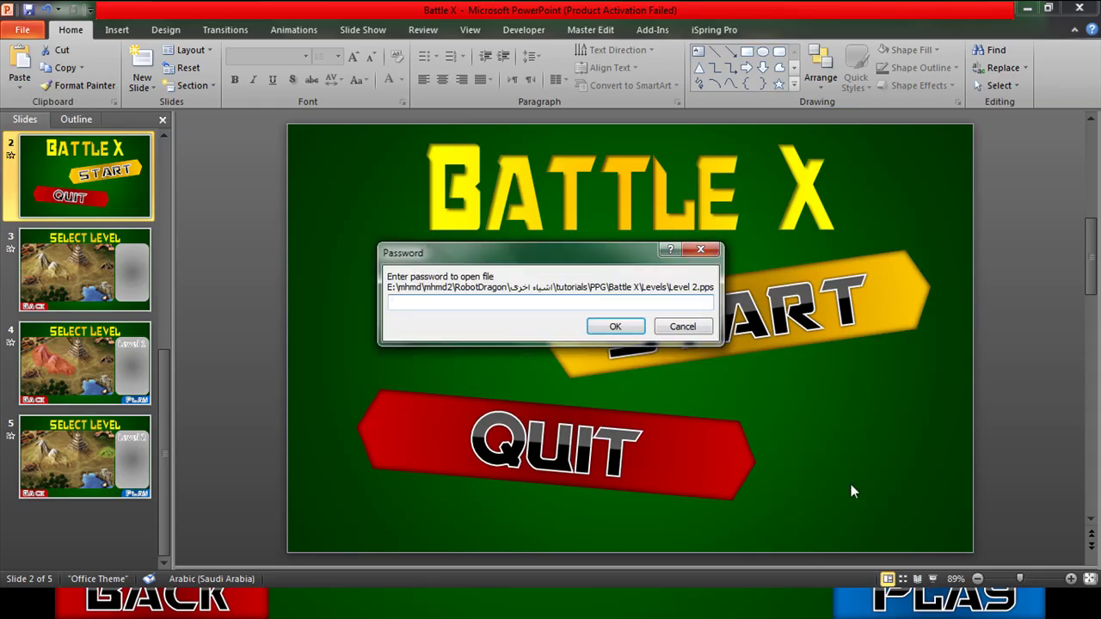
pyautogui.click(684, 329)
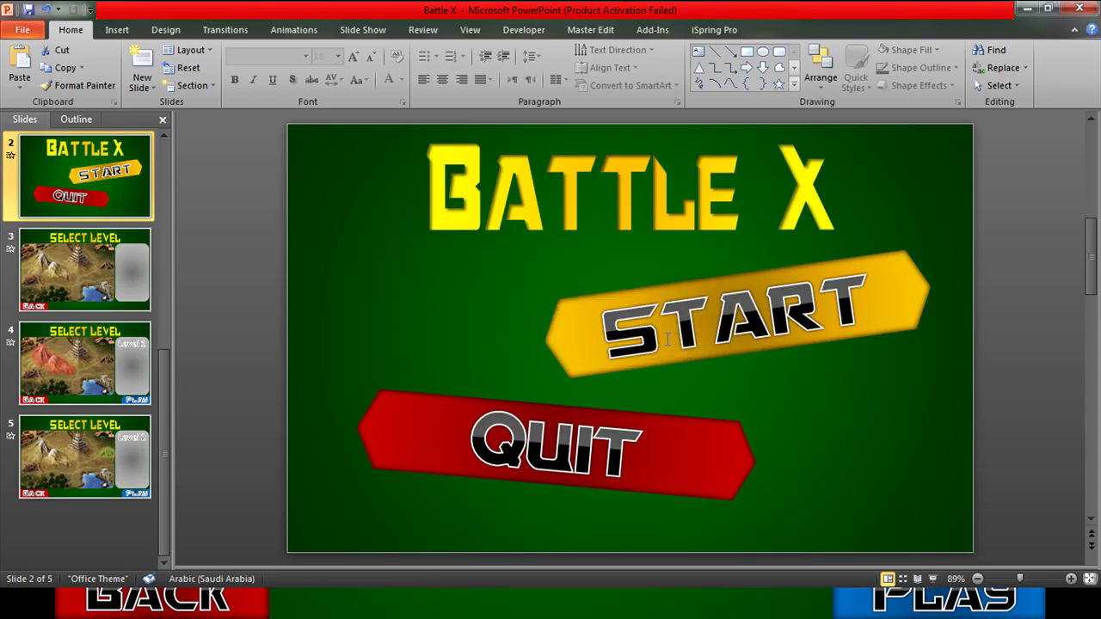
# Step: Return to the level map and launch Level 1 from the mountains
pyautogui.click(702, 616)
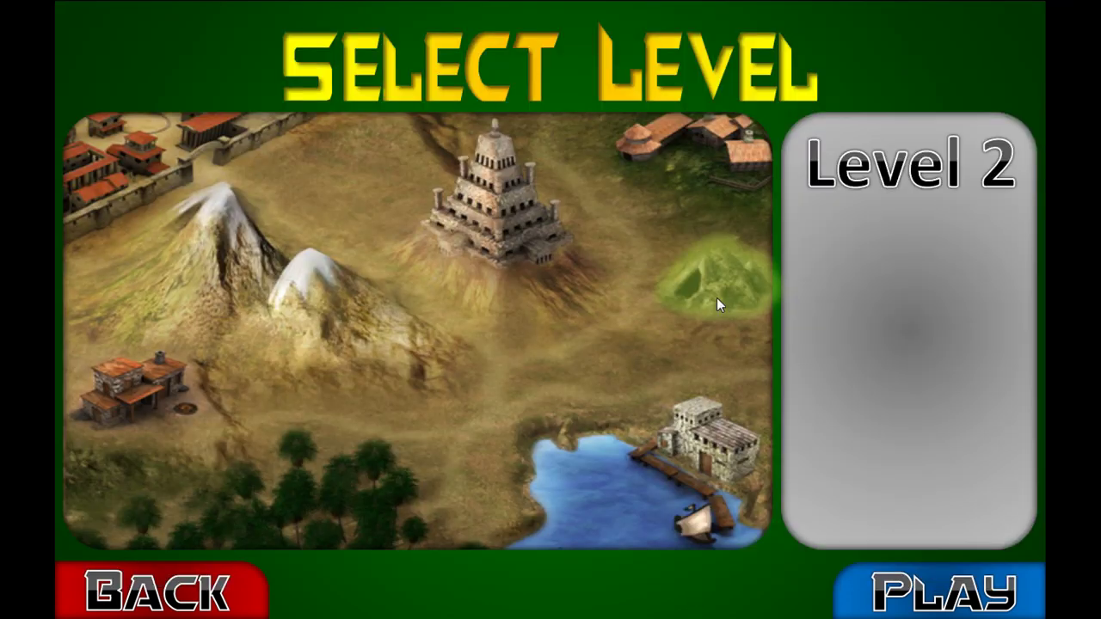
pyautogui.click(302, 284)
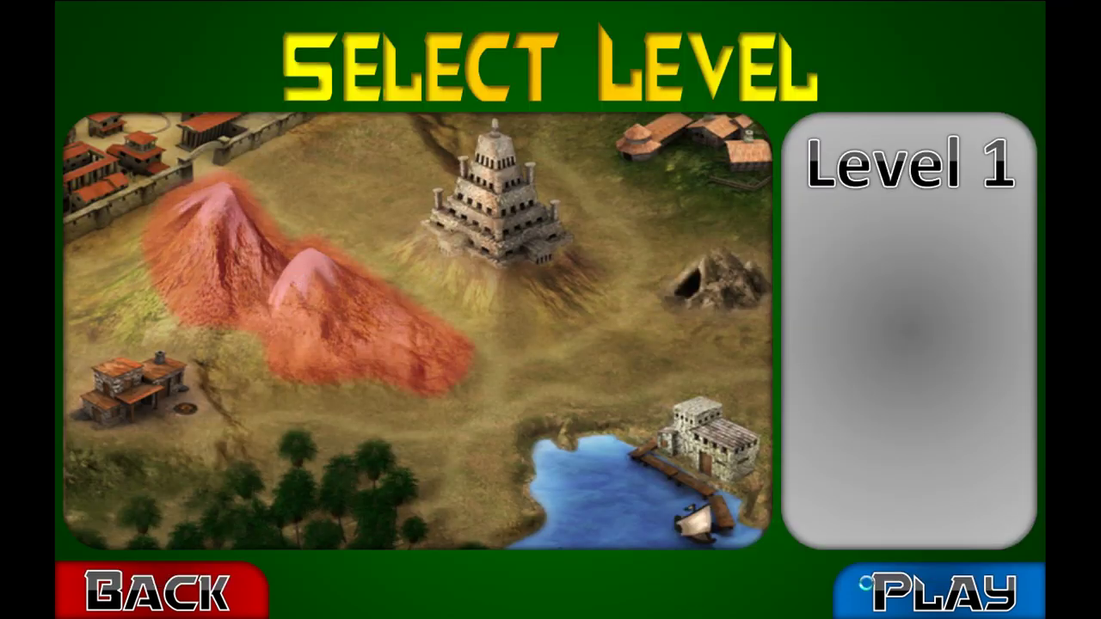
pyautogui.click(916, 605)
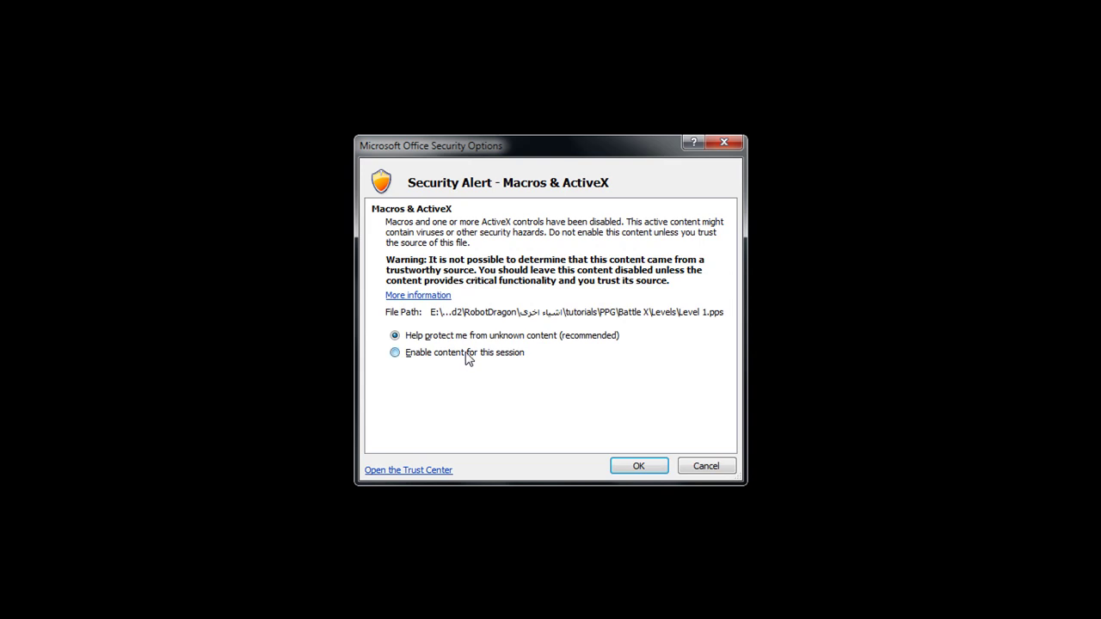
# Step: Allow Level 1's security prompt, then launch Level 2, submit its password, and enable its macros
pyautogui.click(652, 472)
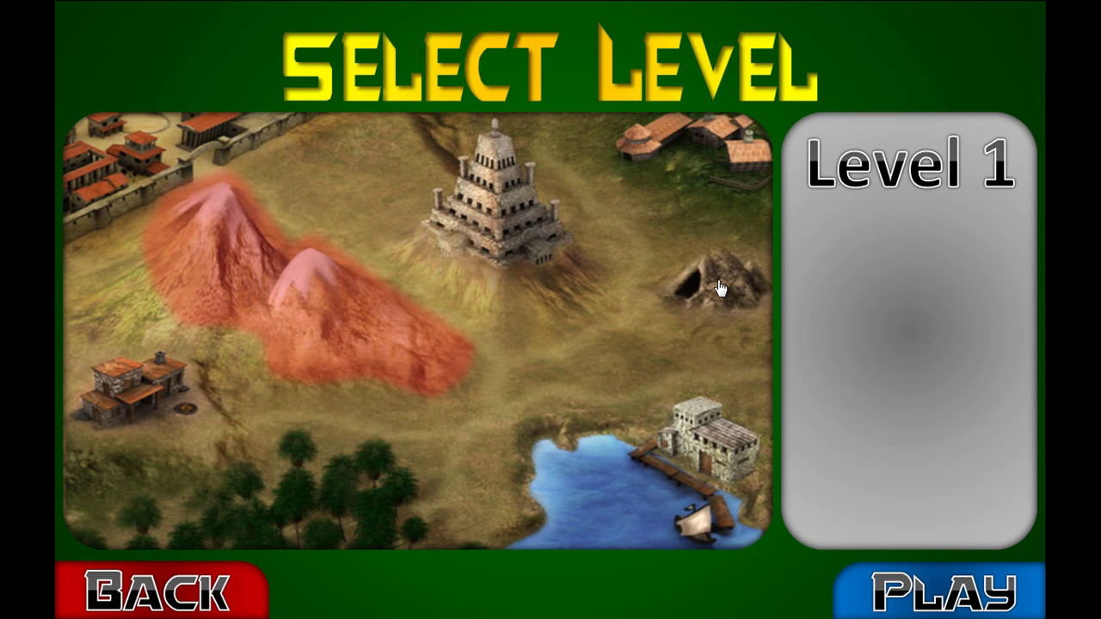
pyautogui.click(720, 288)
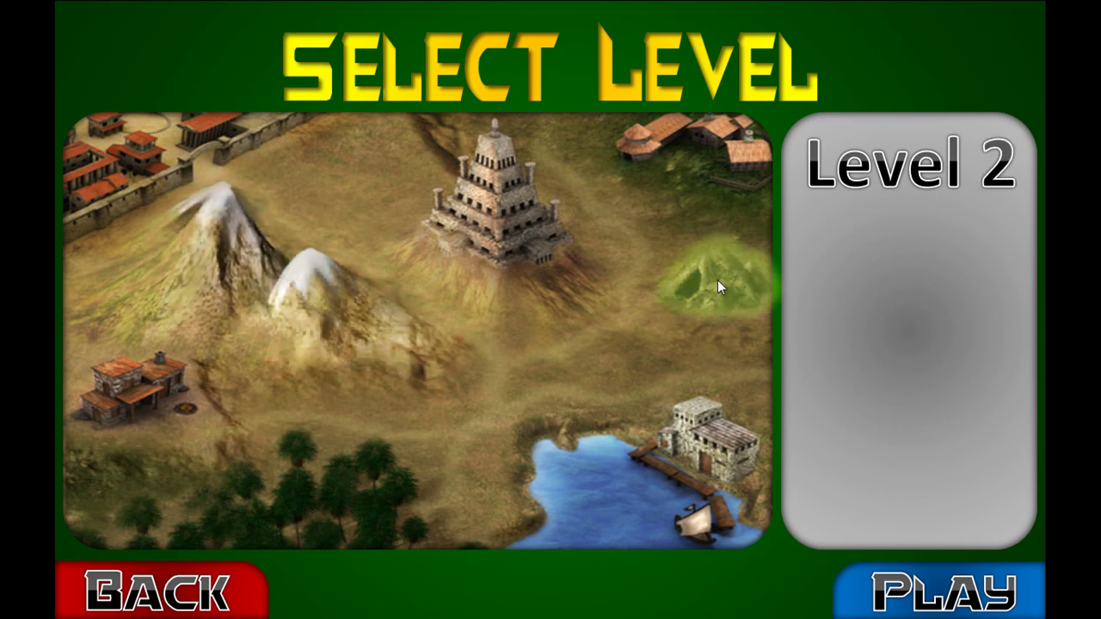
pyautogui.click(918, 600)
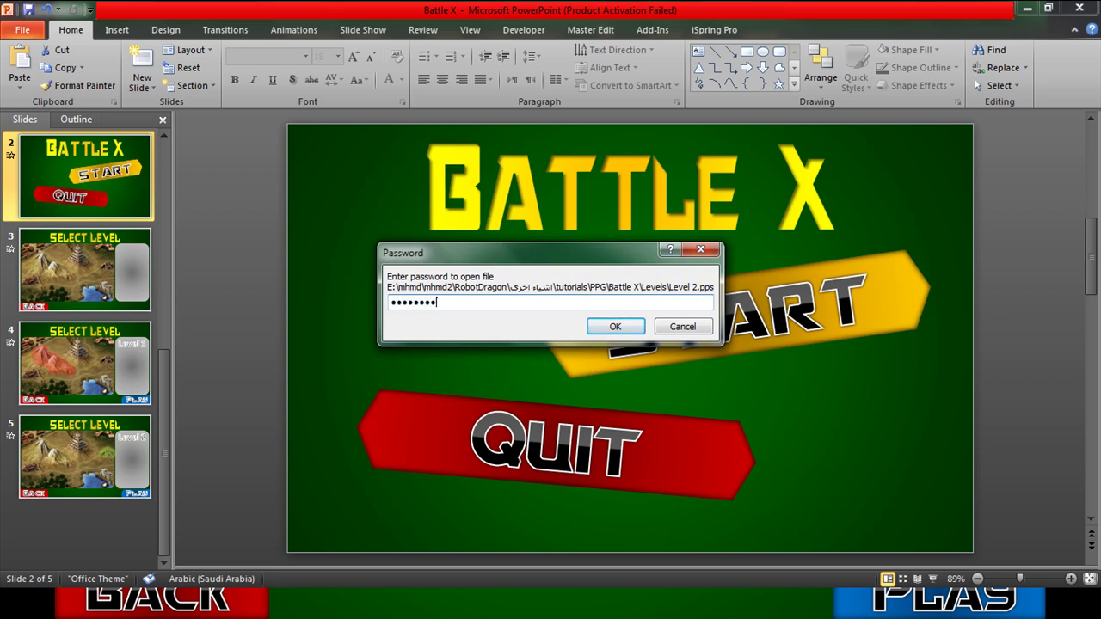
pyautogui.click(623, 331)
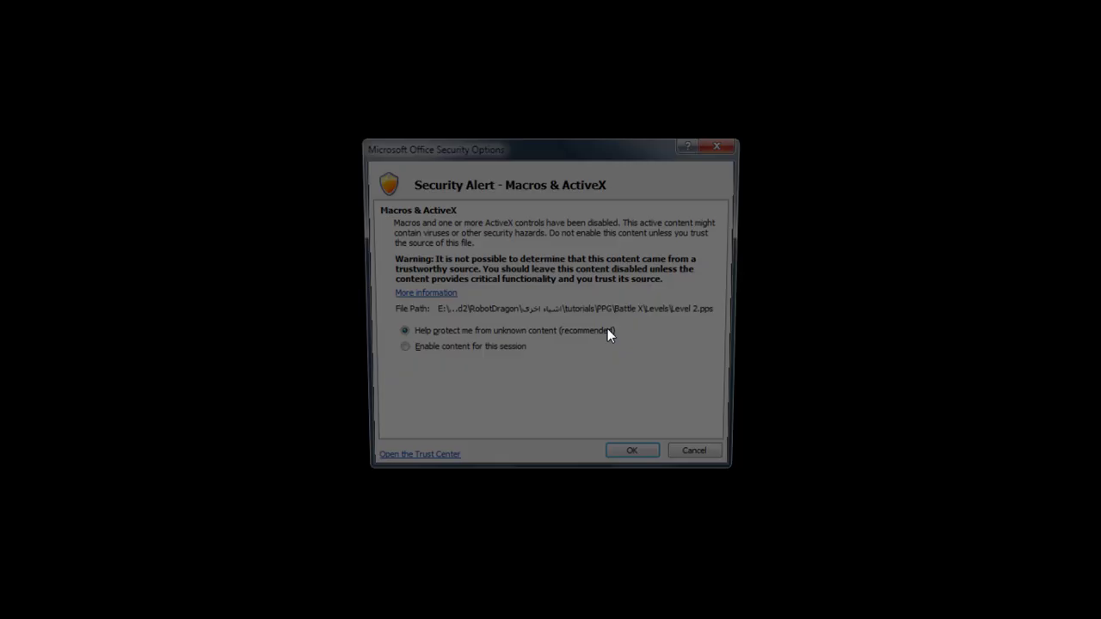
pyautogui.click(451, 354)
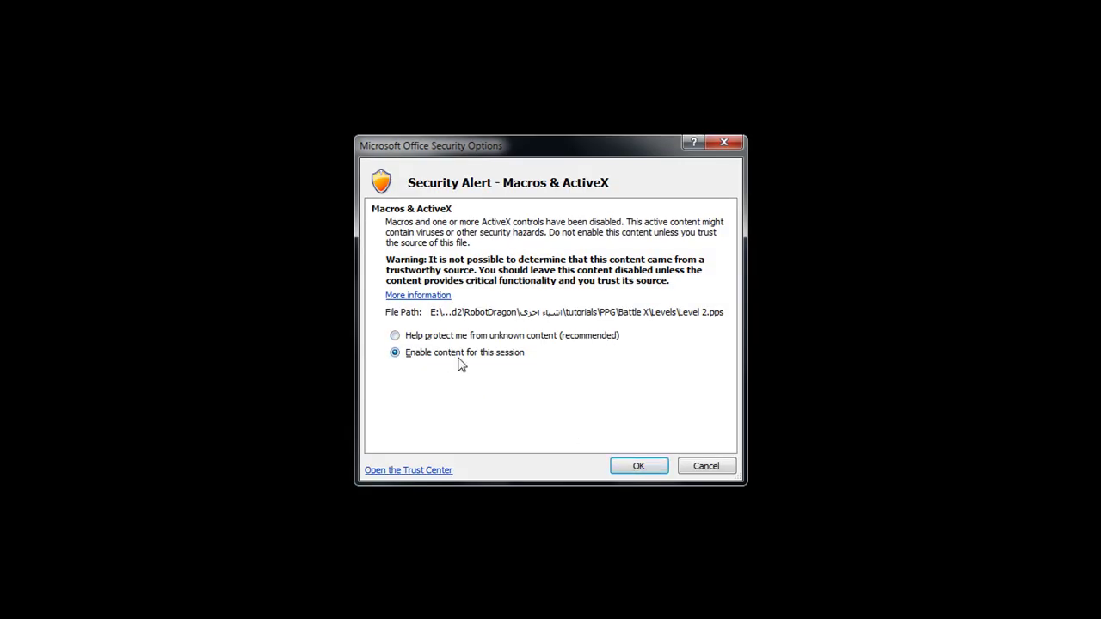
pyautogui.click(621, 466)
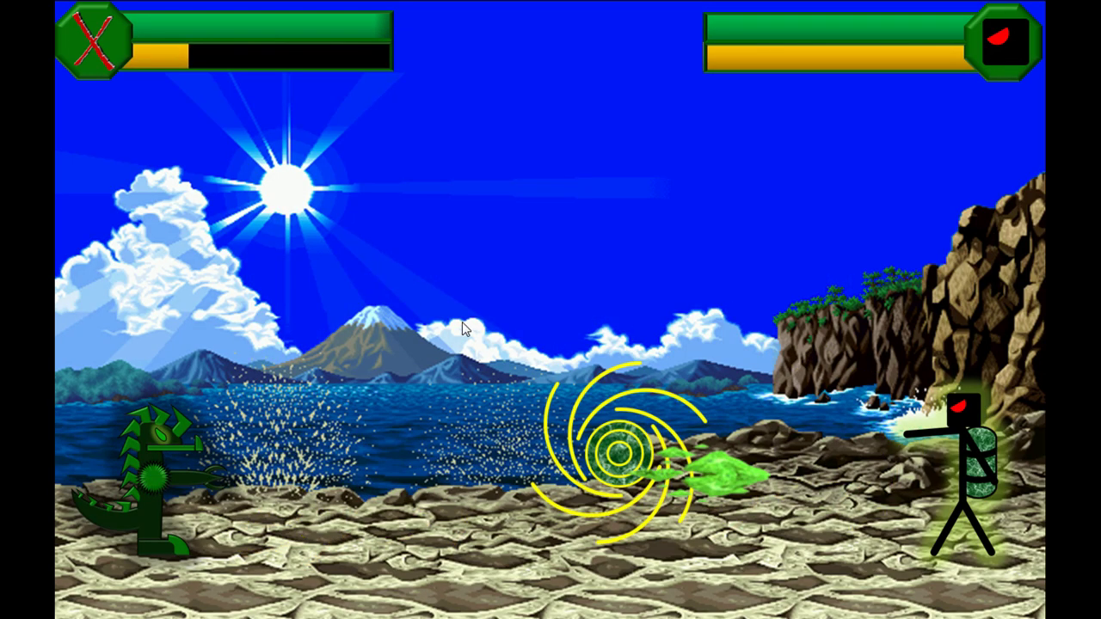
# Step: End the slide show and save Battle X as a PowerPoint 97-2003 Show, accepting compatibility warnings
pyautogui.press('Escape')
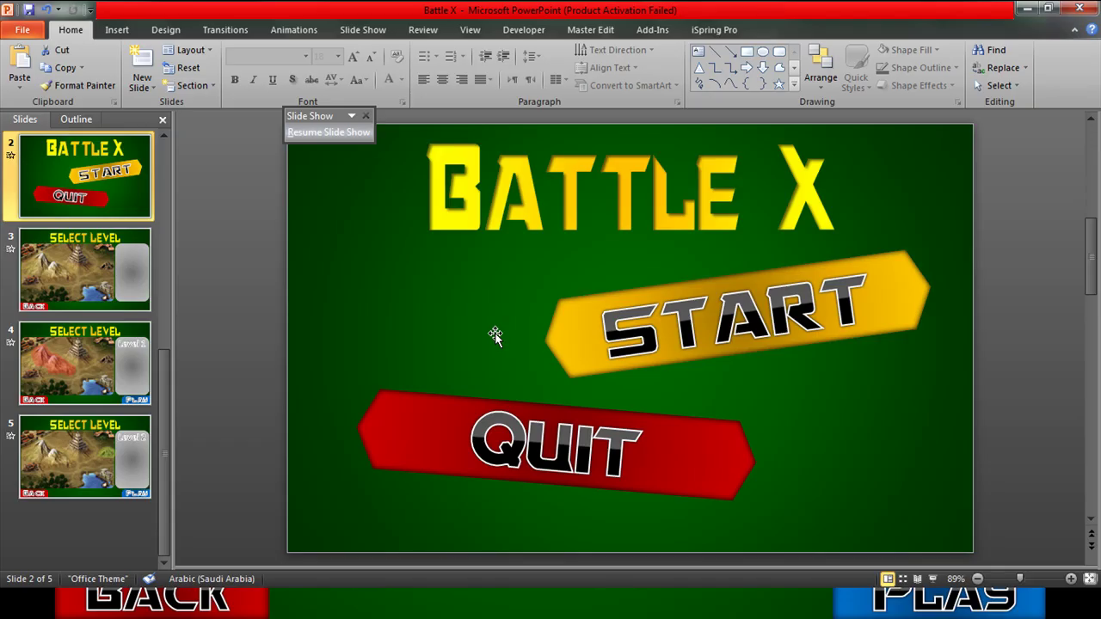
pyautogui.click(120, 602)
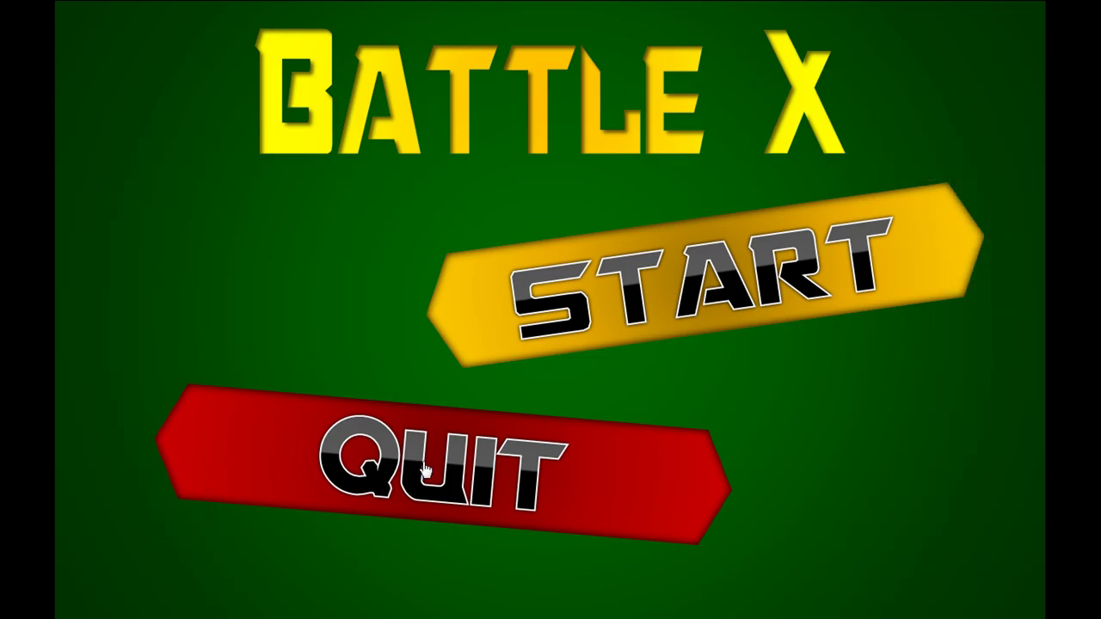
pyautogui.press('Escape')
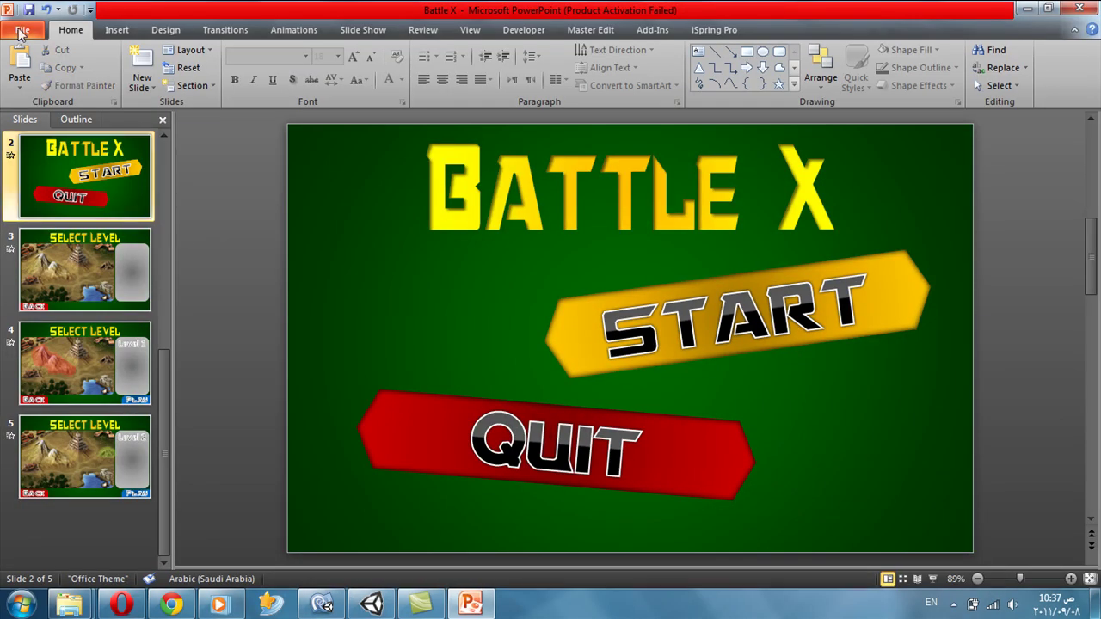
pyautogui.click(21, 32)
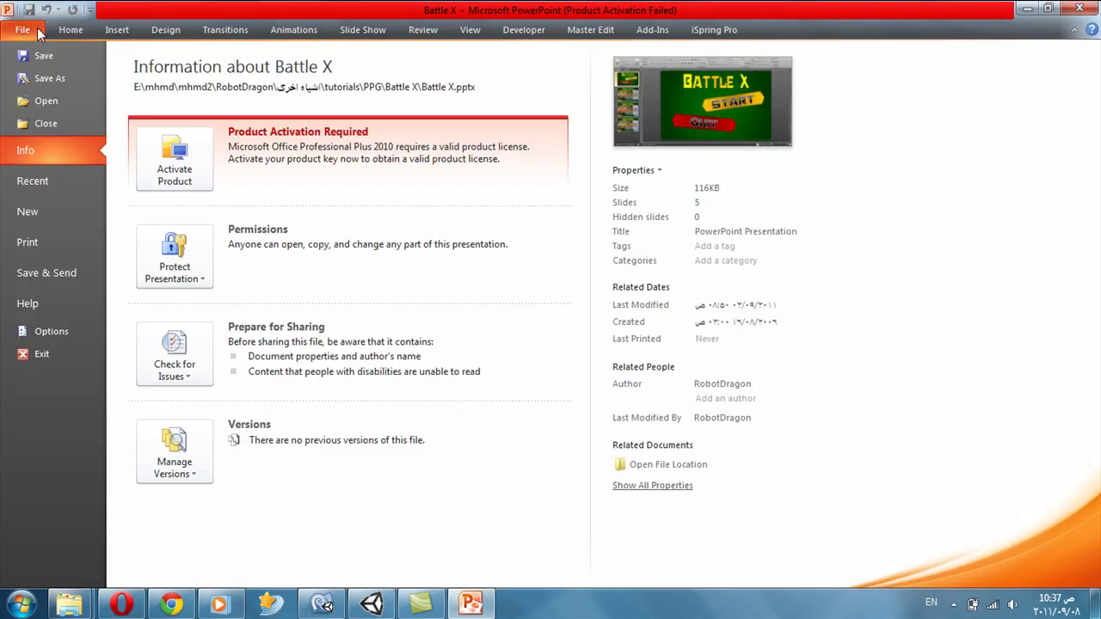
pyautogui.click(49, 78)
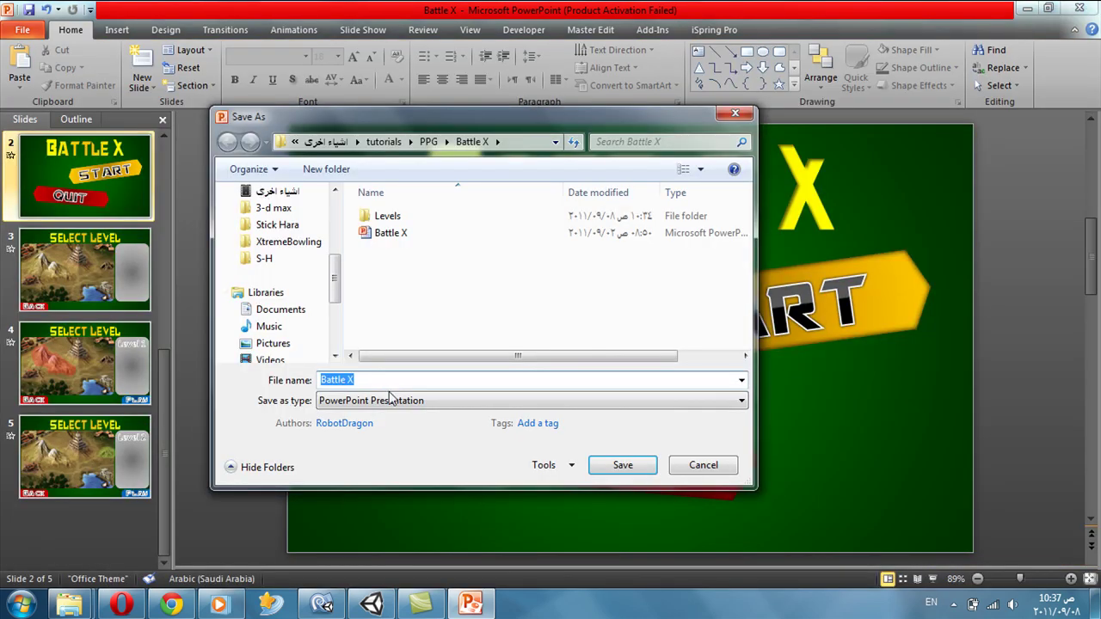
pyautogui.click(392, 400)
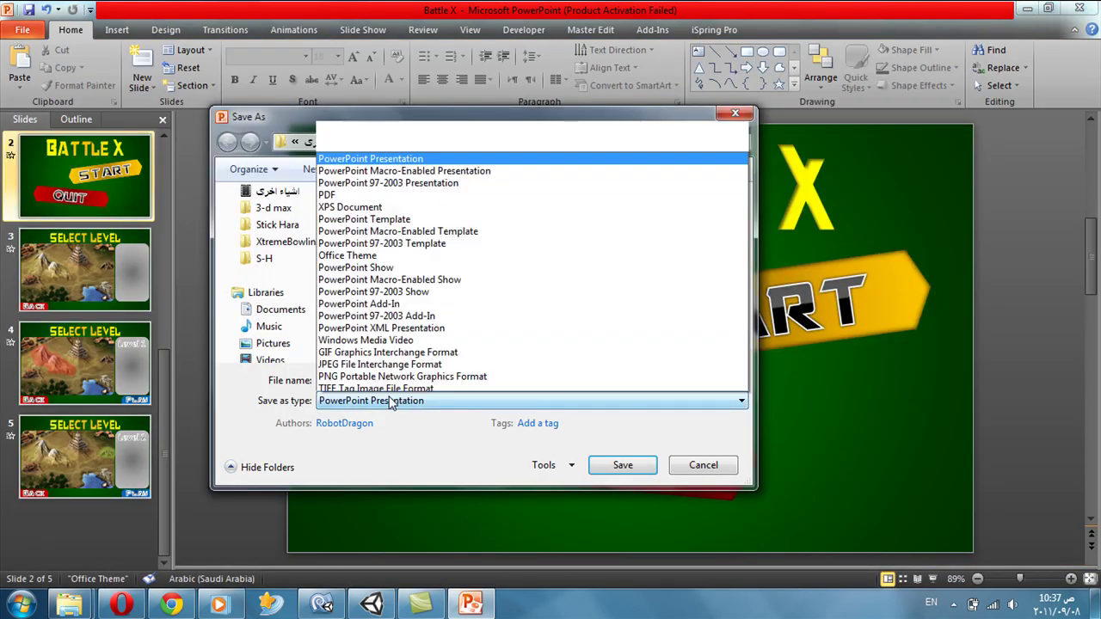
pyautogui.click(504, 216)
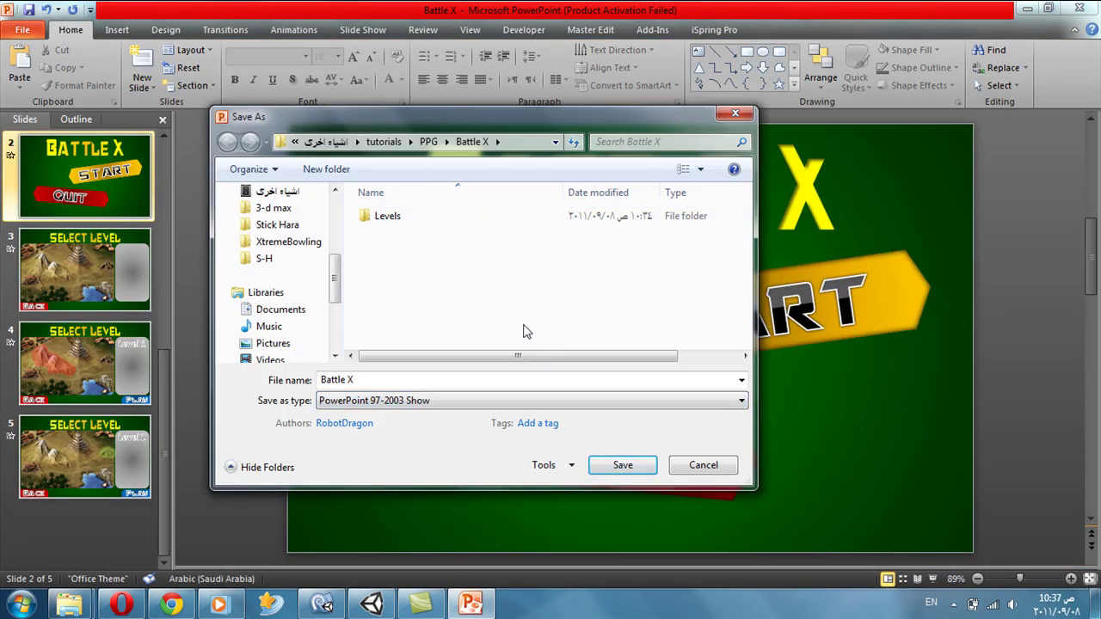
pyautogui.click(623, 464)
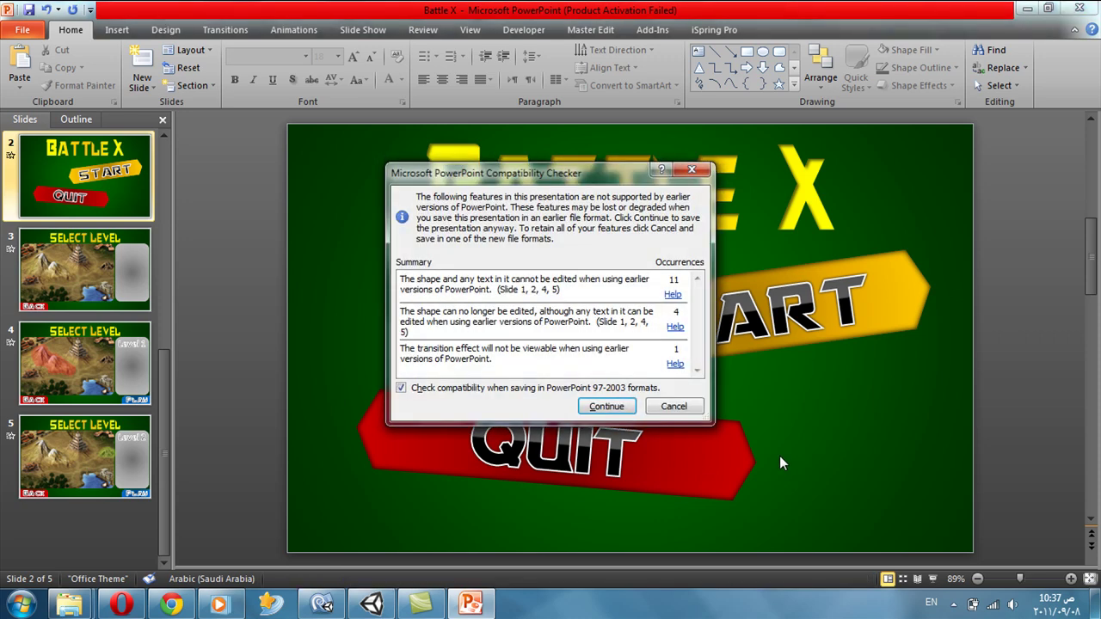
pyautogui.click(597, 409)
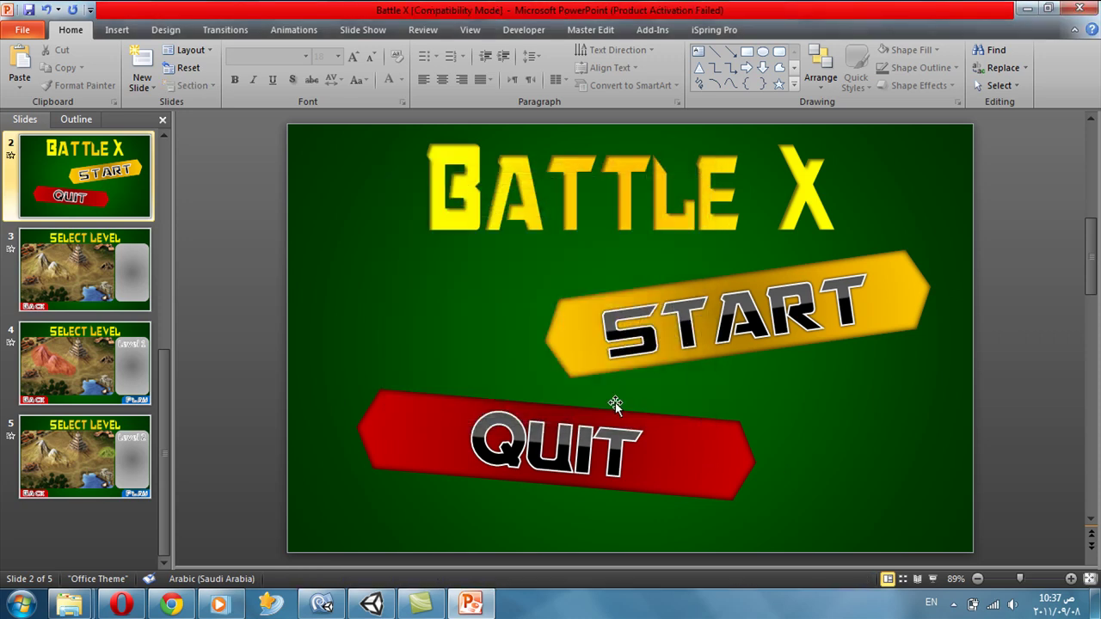
# Step: Close Battle X, saving changes and accepting the compatibility warnings
pyautogui.click(1093, 10)
pyautogui.click(486, 317)
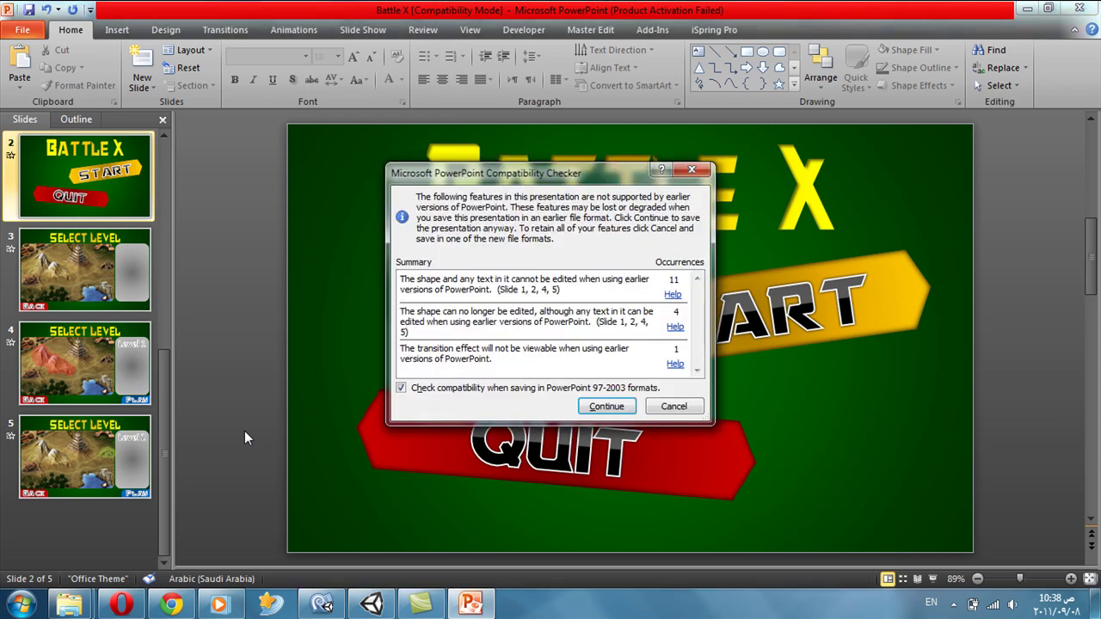
pyautogui.click(604, 406)
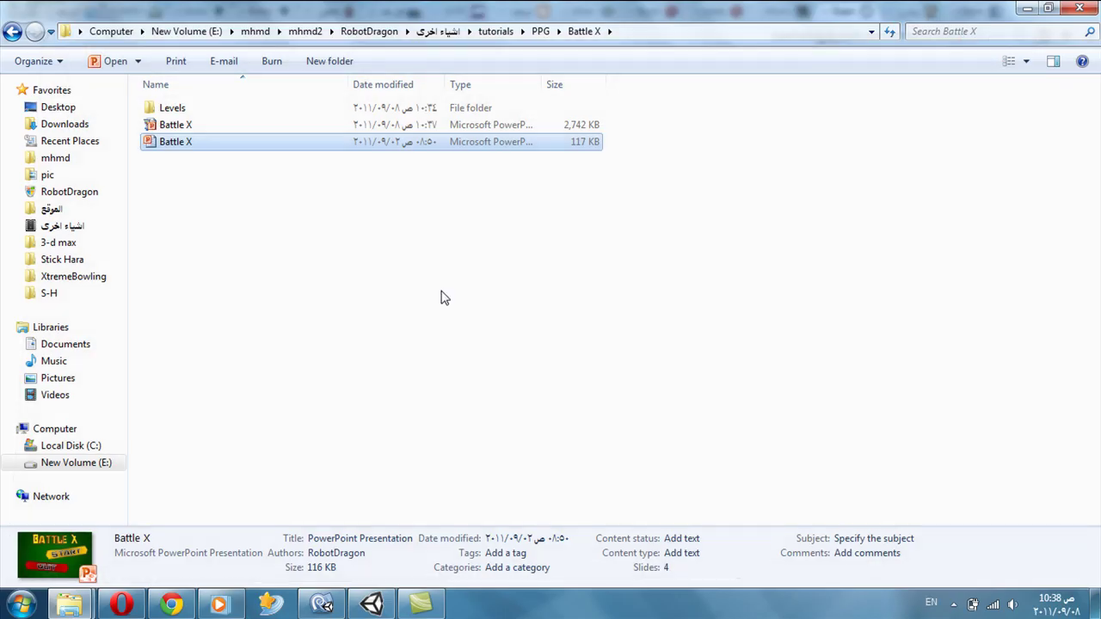
# Step: Duplicate the Battle X folder in PPG and rename the copy 'Battle X Files'
pyautogui.click(440, 298)
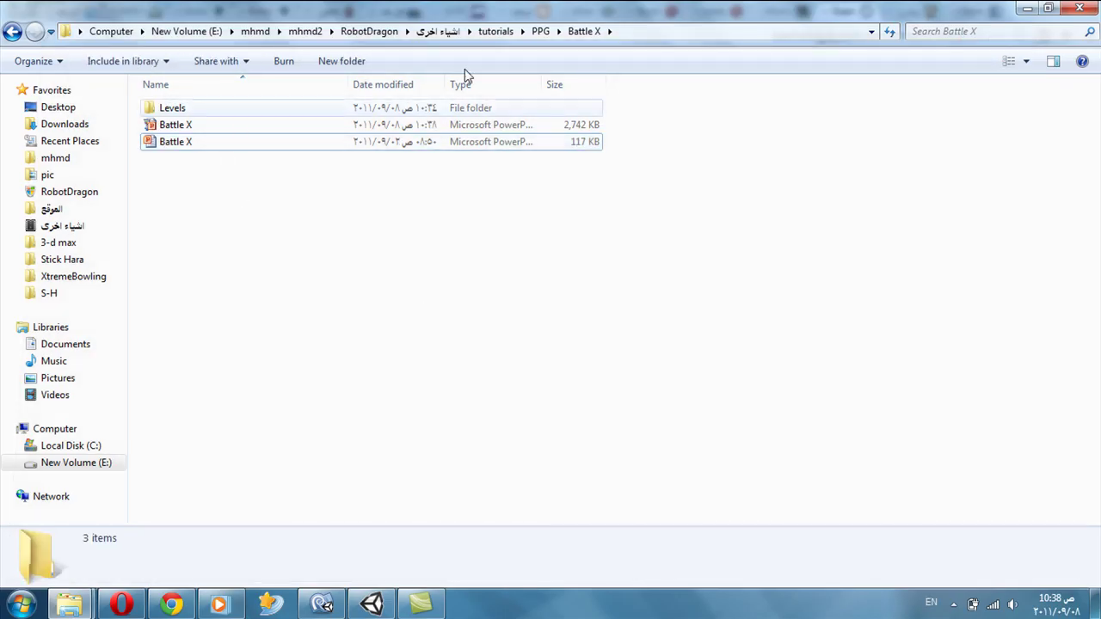
pyautogui.click(541, 31)
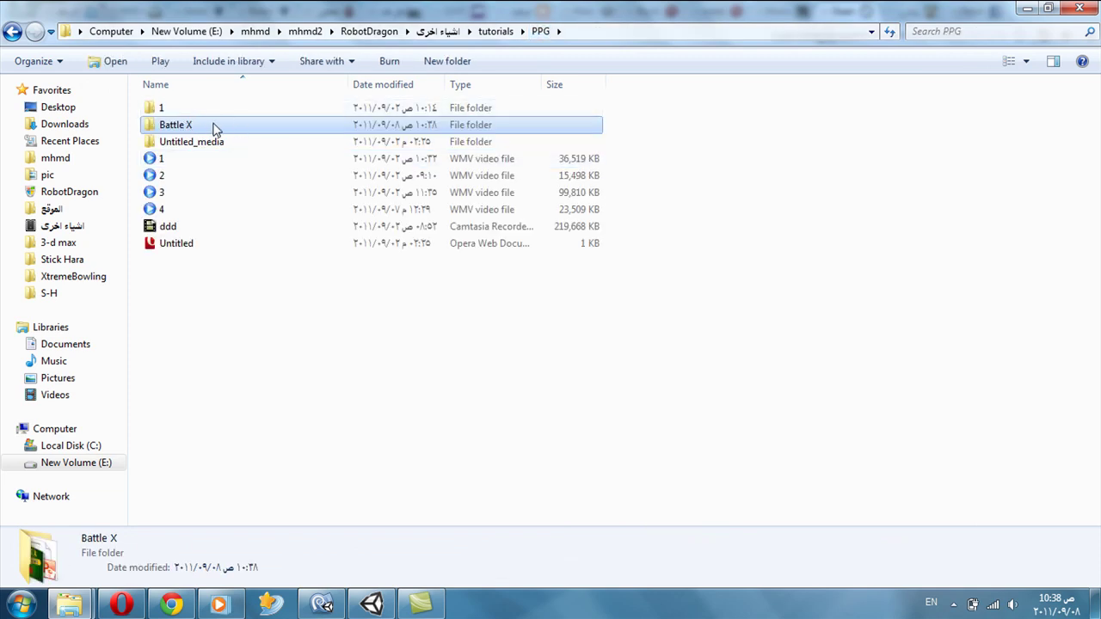
pyautogui.hotkey('ctrl', 'c')
pyautogui.hotkey('ctrl', 'v')
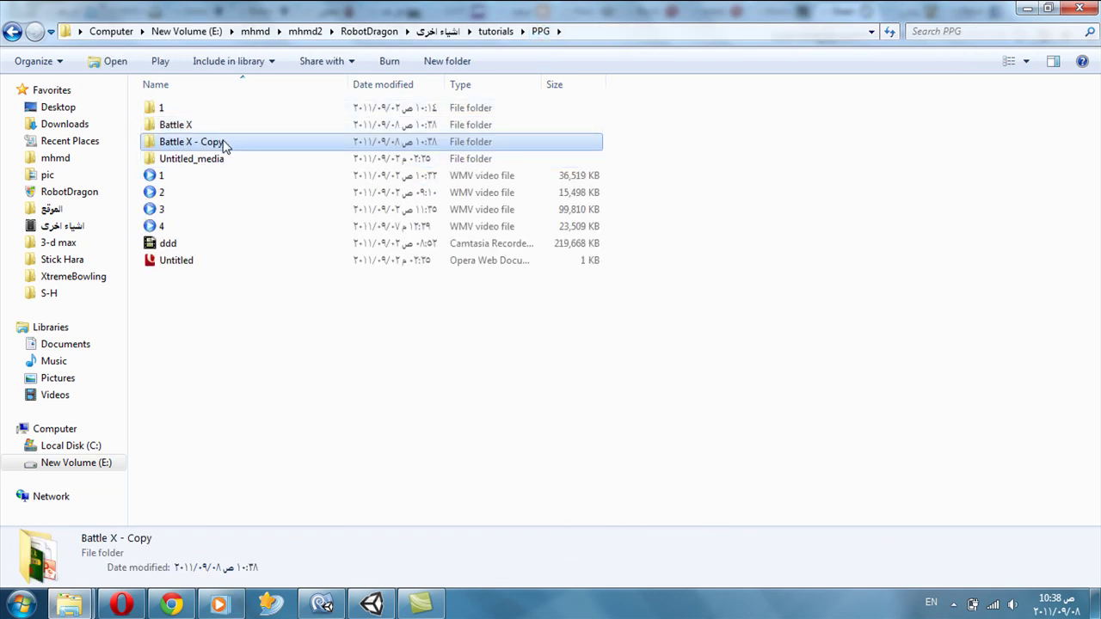
pyautogui.click(234, 142)
pyautogui.moveTo(224, 142); pyautogui.dragTo(194, 142)
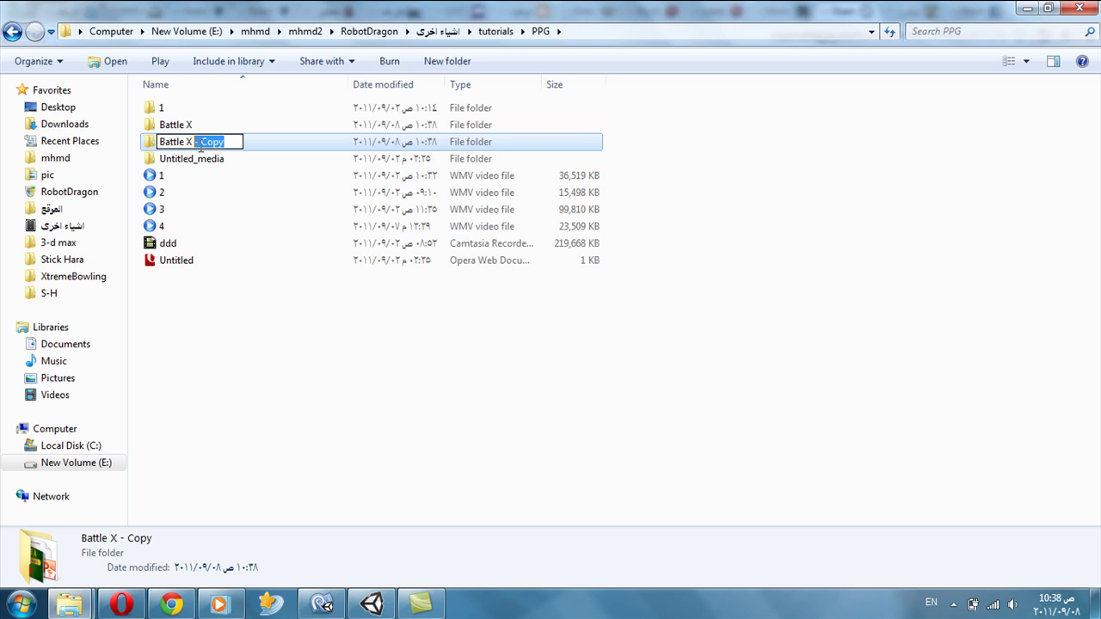
pyautogui.write('Files')
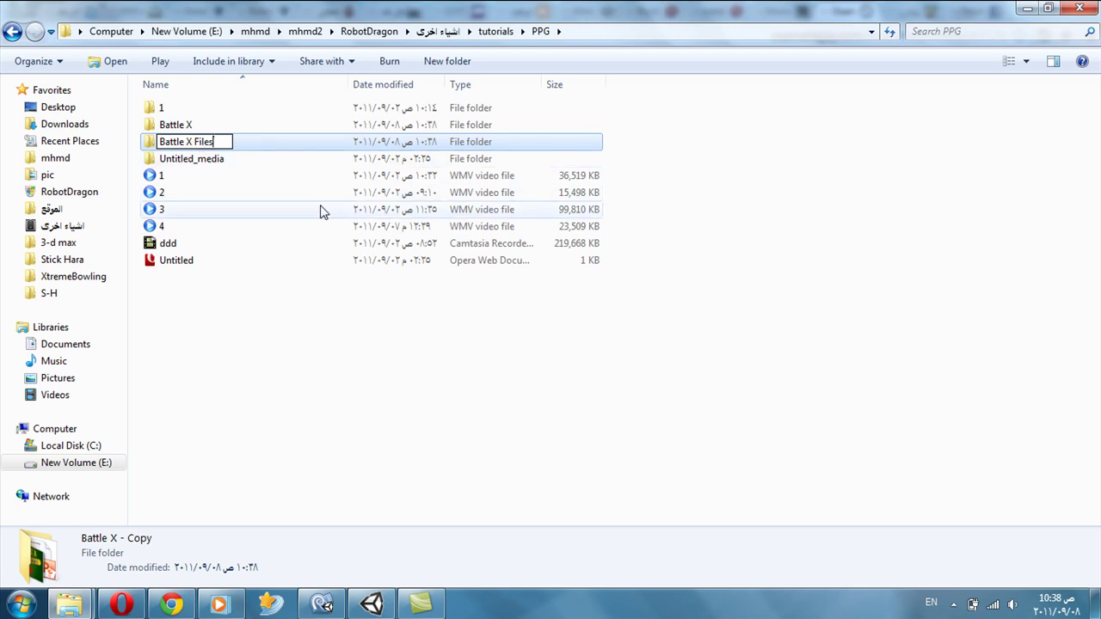
pyautogui.press('Return')
# Step: Delete the older 117 KB Battle X presentation from the Battle X folder
pyautogui.doubleClick(203, 129)
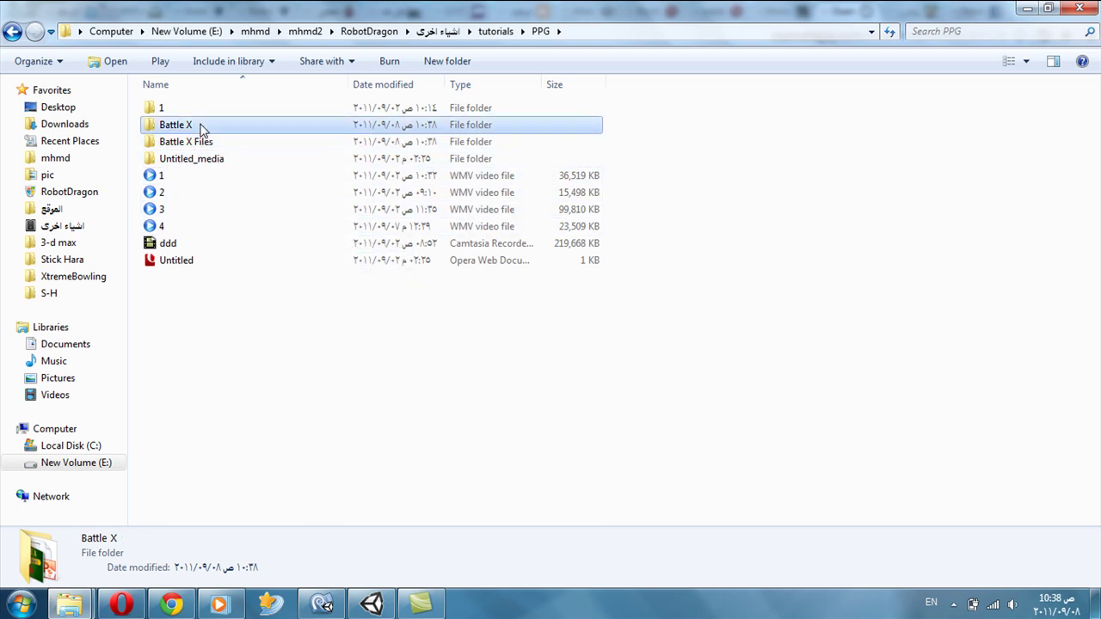
pyautogui.click(234, 142)
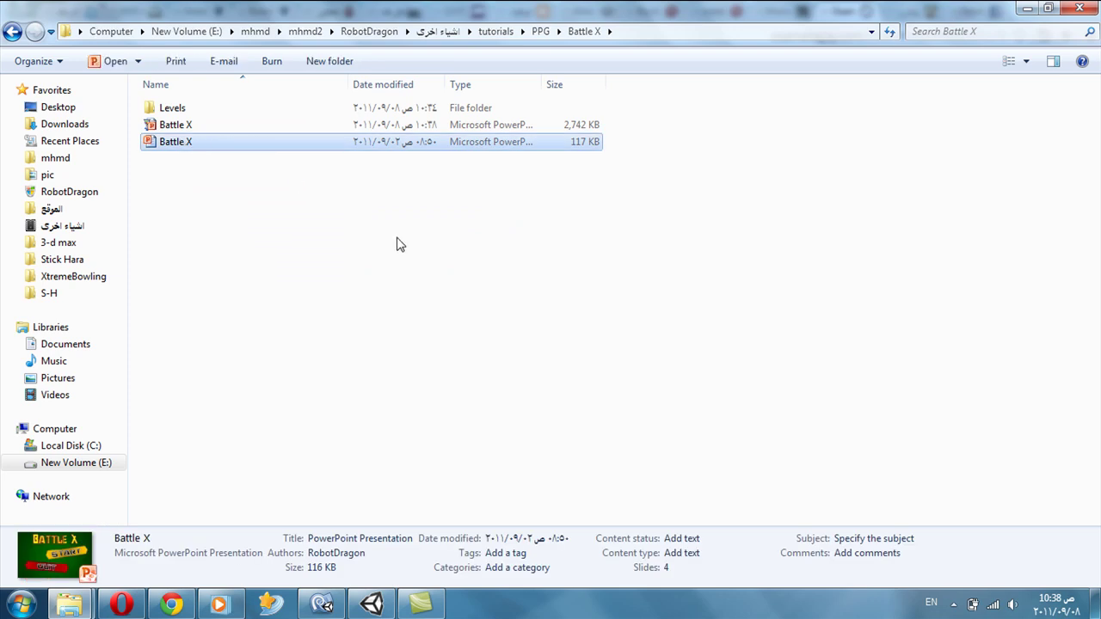
pyautogui.press('Delete')
pyautogui.press('Return')
# Step: Delete the editable Level 1 and Level 2 presentations from Levels and widen the Type column
pyautogui.doubleClick(206, 112)
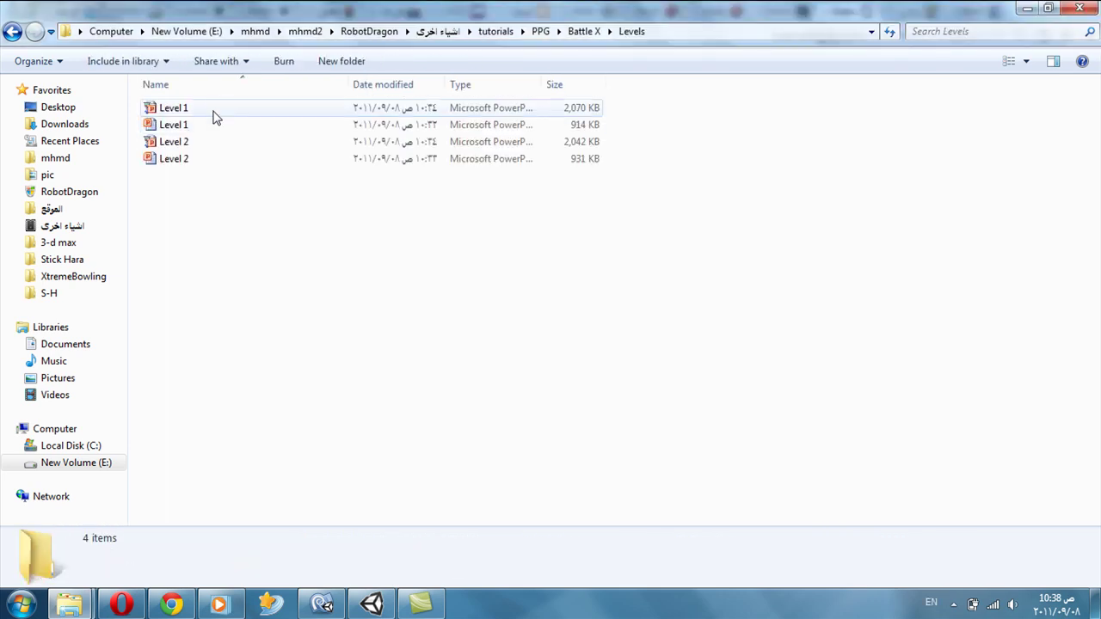
pyautogui.click(215, 124)
pyautogui.keyDown('ctrl'); pyautogui.click(216, 161); pyautogui.keyUp('ctrl')
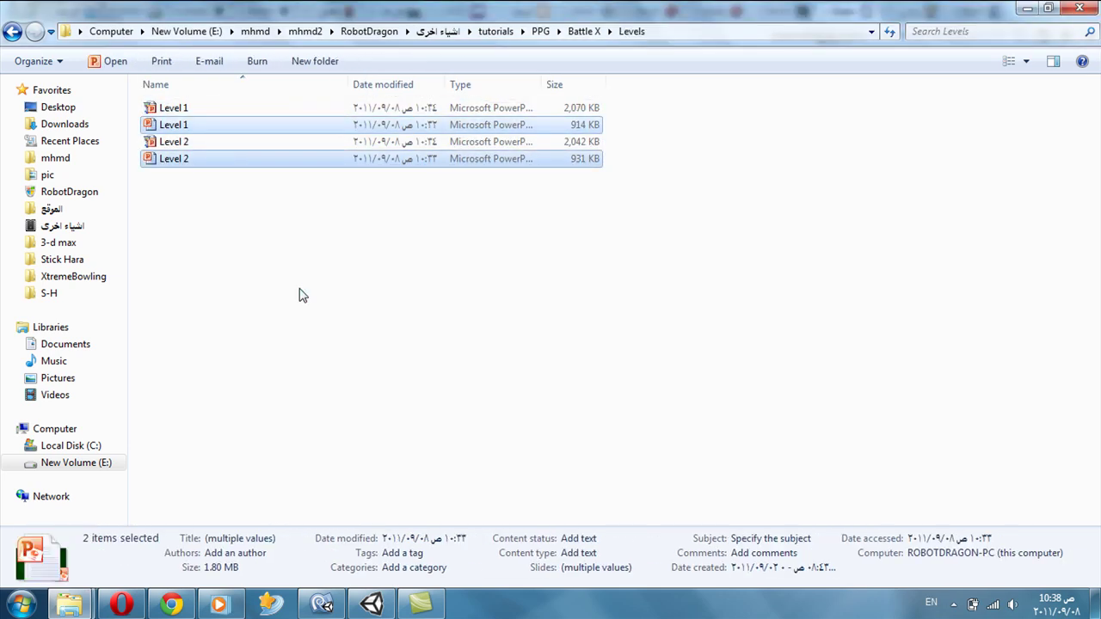
pyautogui.press('Delete')
pyautogui.press('Return')
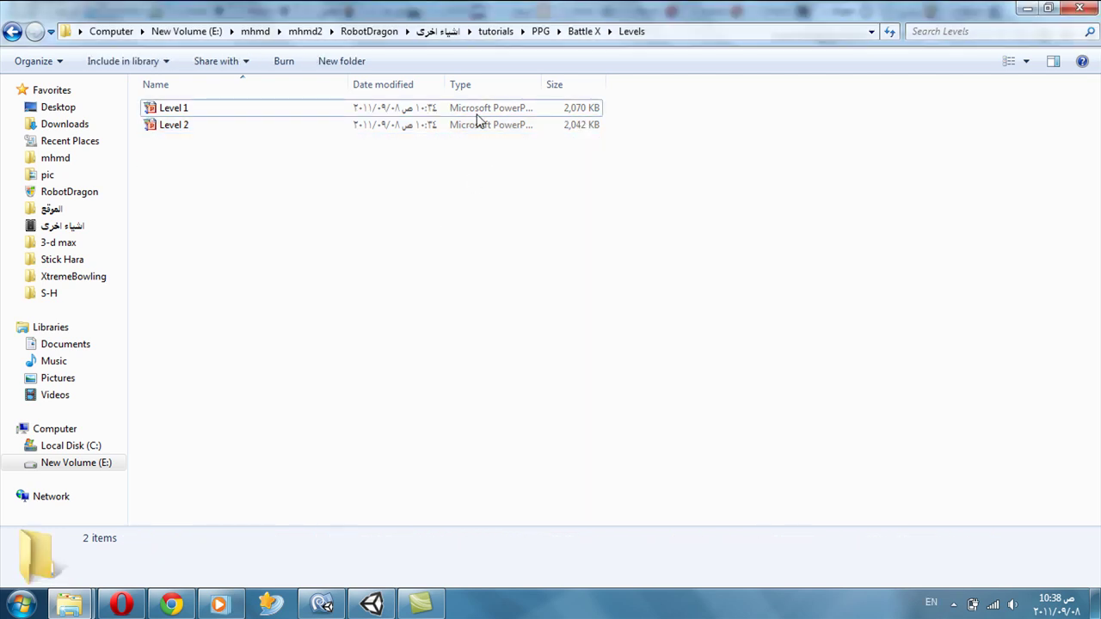
pyautogui.moveTo(544, 83); pyautogui.dragTo(673, 76)
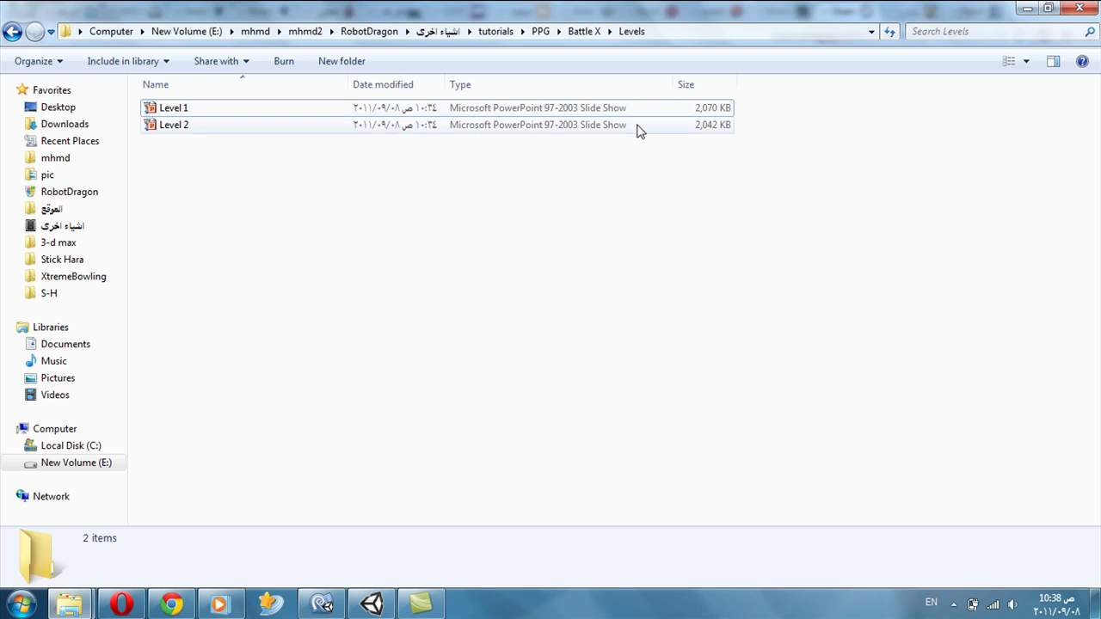
pyautogui.click(585, 31)
# Step: Launch Battle X.pps, dismiss the activation prompt, press START, and play Level 1 from the mountains
pyautogui.doubleClick(208, 127)
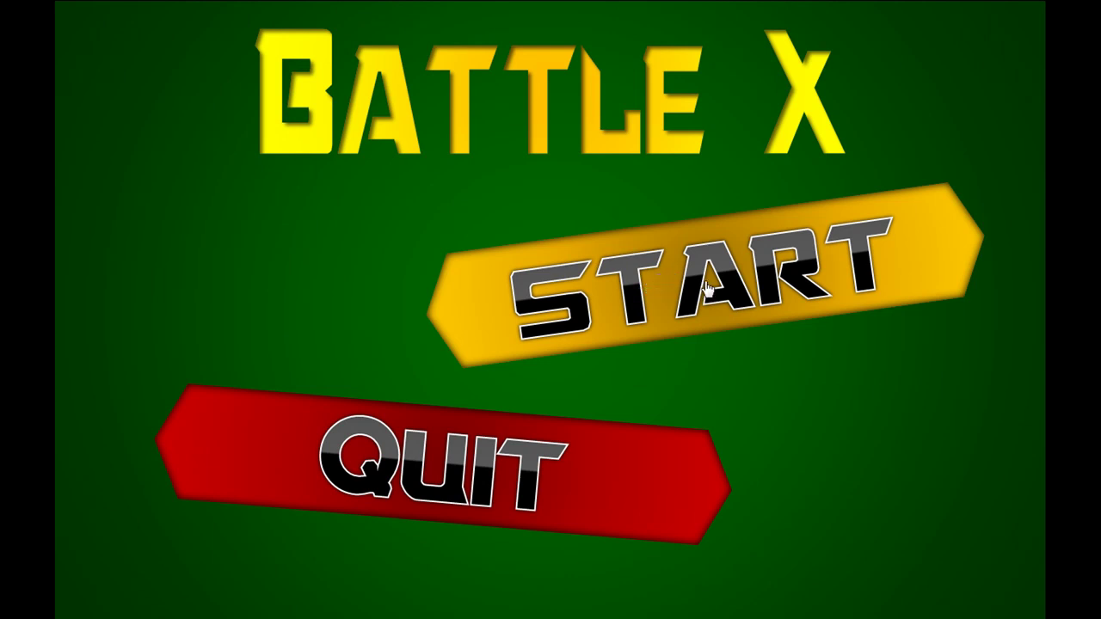
pyautogui.press('Escape')
pyautogui.click(689, 287)
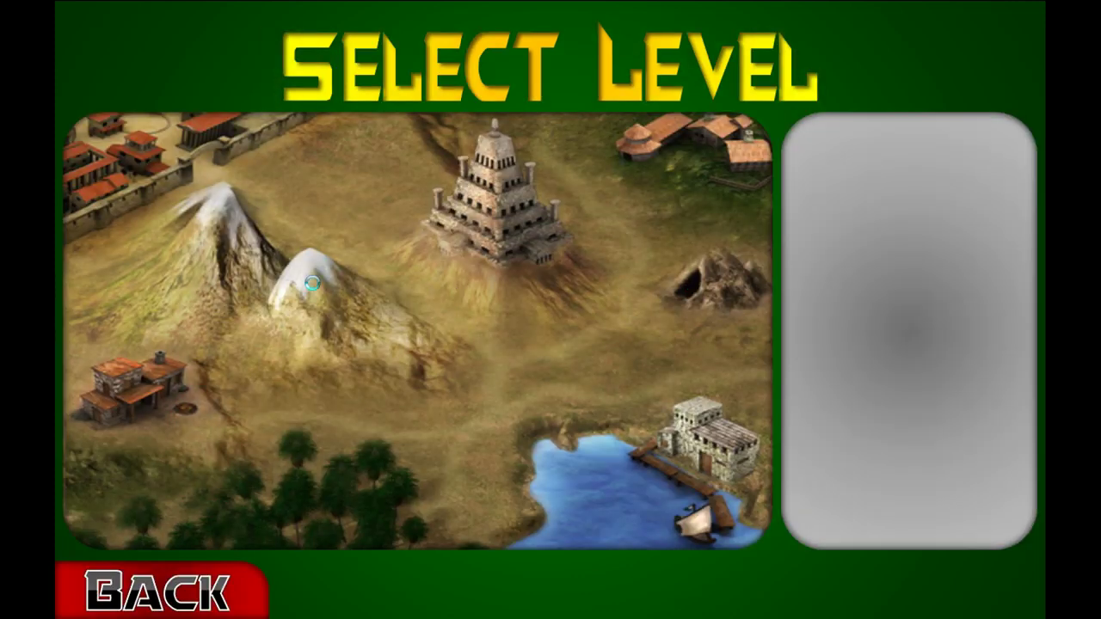
pyautogui.click(313, 282)
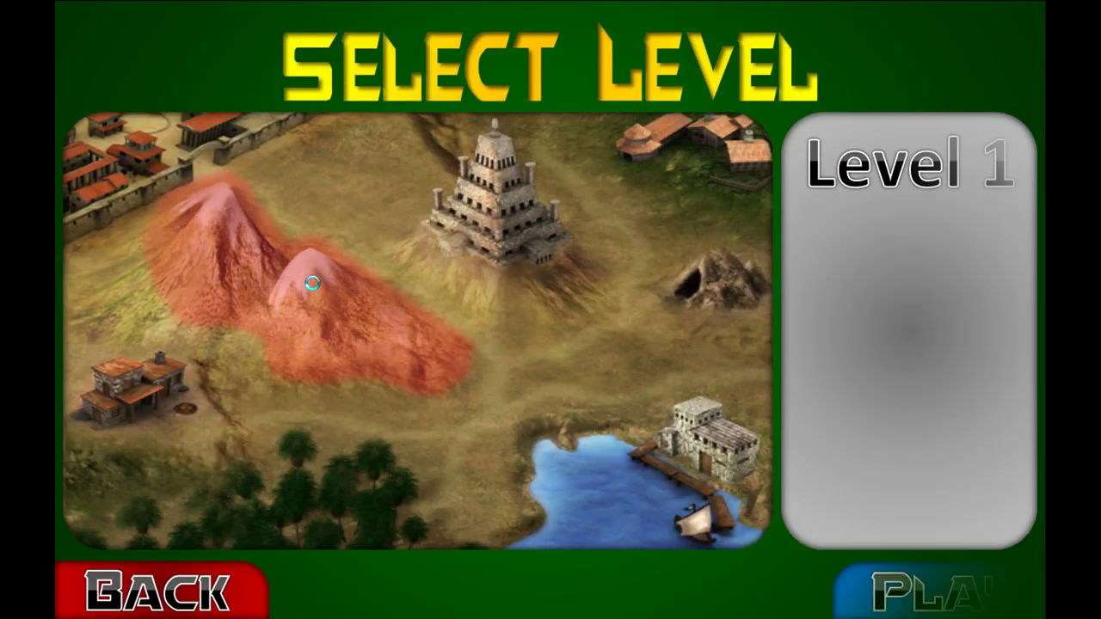
pyautogui.click(913, 589)
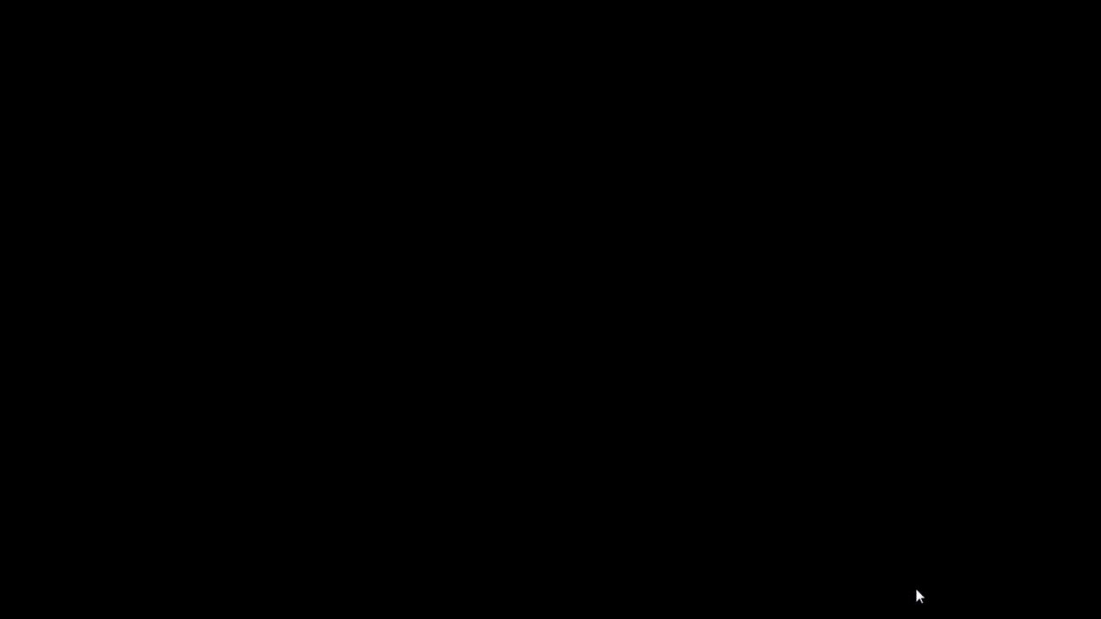
# Step: Enable Level 1's macro content for this session and confirm with OK
pyautogui.click(454, 355)
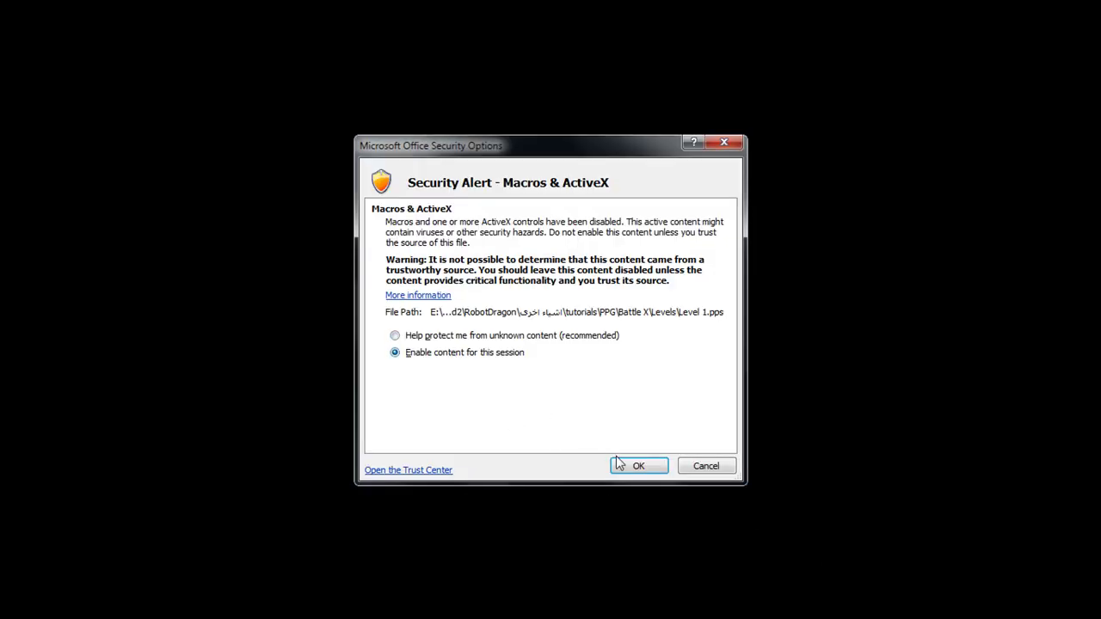
pyautogui.click(651, 463)
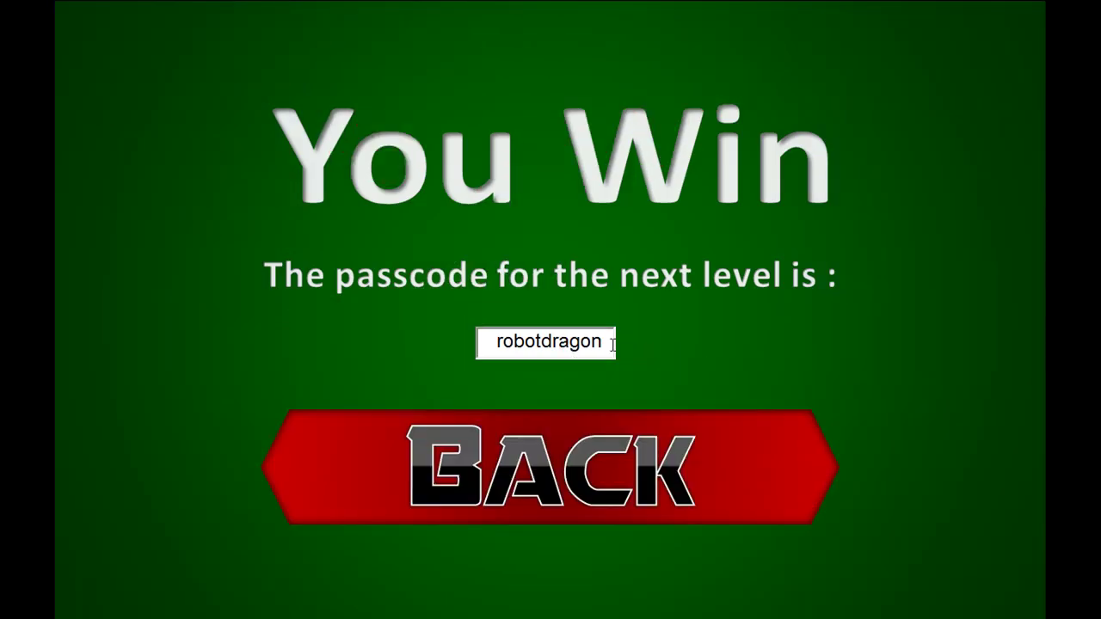
# Step: Copy the passcode won in Level 1, then choose the cave (Level 2) on the map and play it
pyautogui.moveTo(608, 347); pyautogui.dragTo(485, 351)
pyautogui.hotkey('ctrl', 'c')
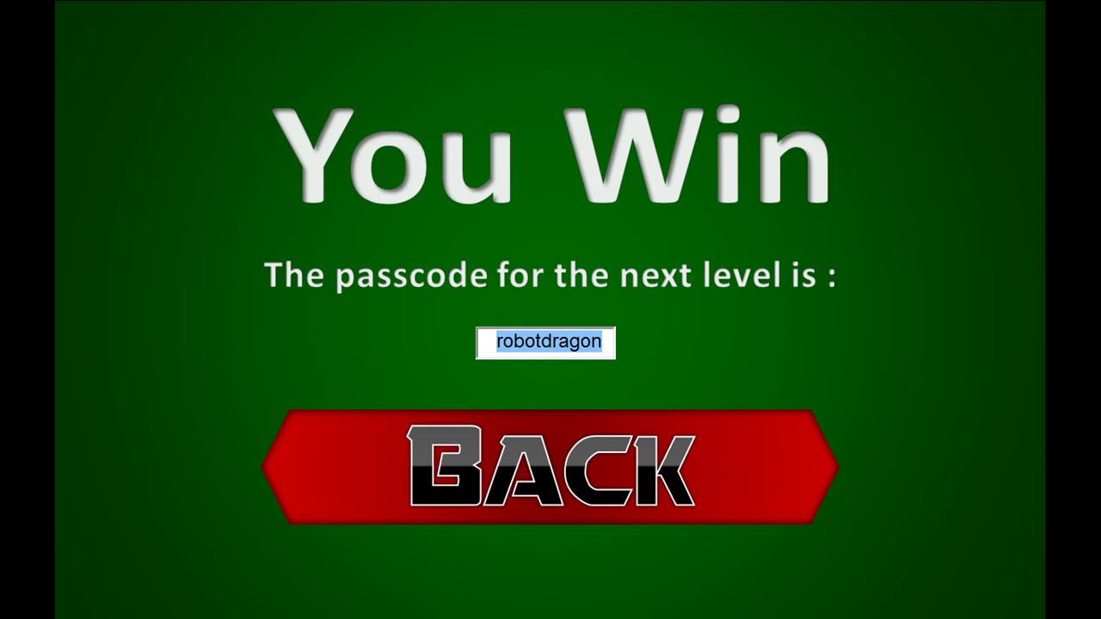
pyautogui.click(580, 440)
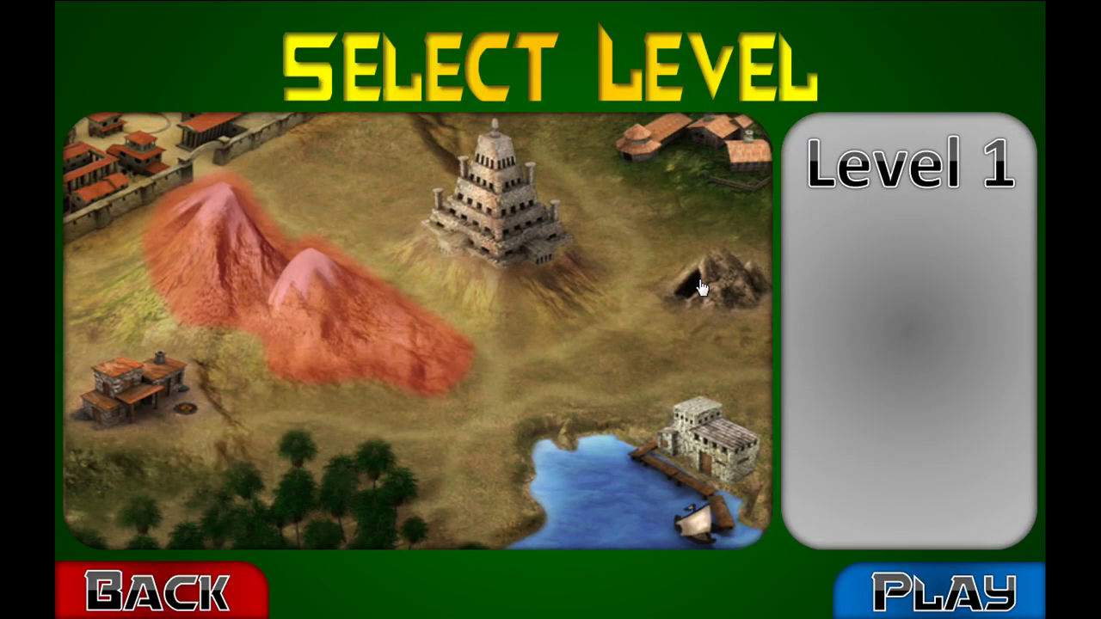
pyautogui.click(701, 288)
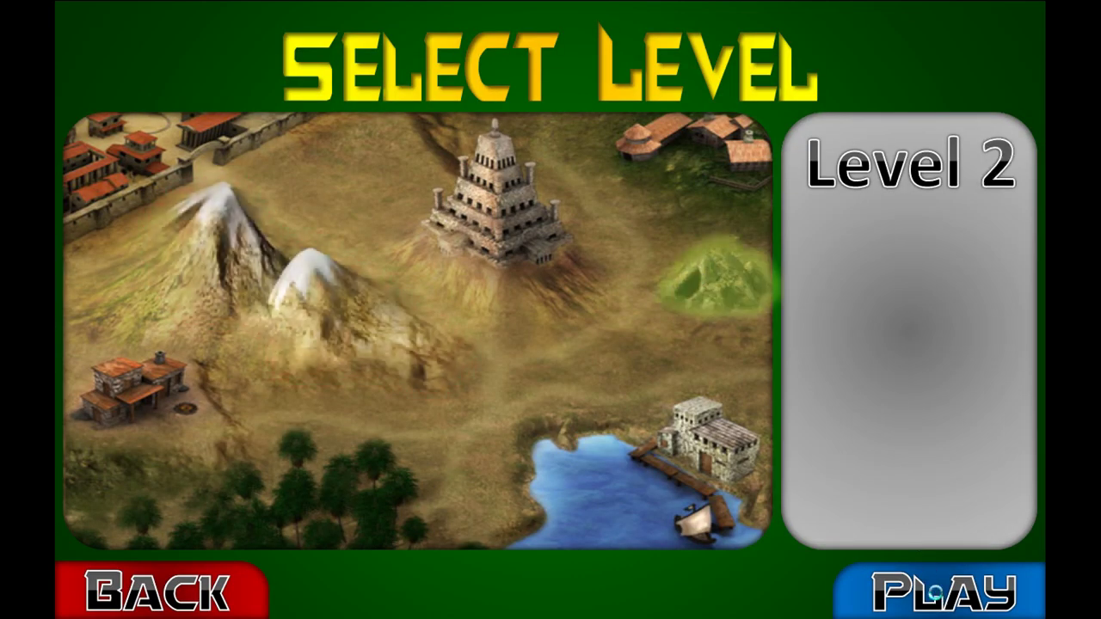
pyautogui.click(935, 594)
# Step: Unlock Level 2 with the pasted passcode, enable its content, then return to the Battle X main menu
pyautogui.hotkey('ctrl', 'v')
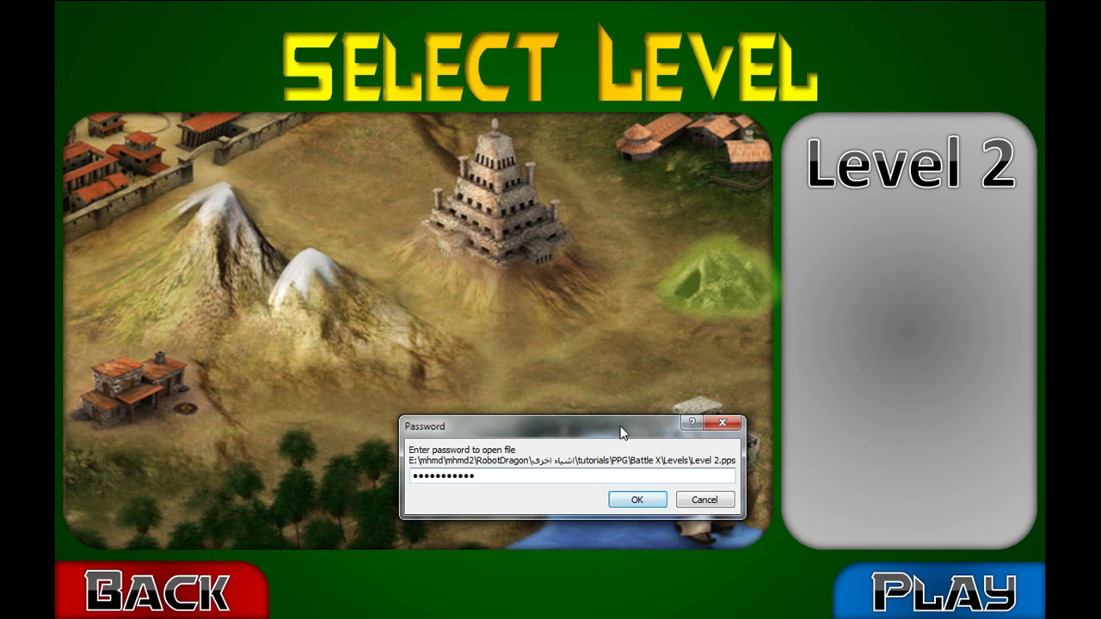
pyautogui.moveTo(621, 433); pyautogui.dragTo(622, 290)
pyautogui.click(645, 357)
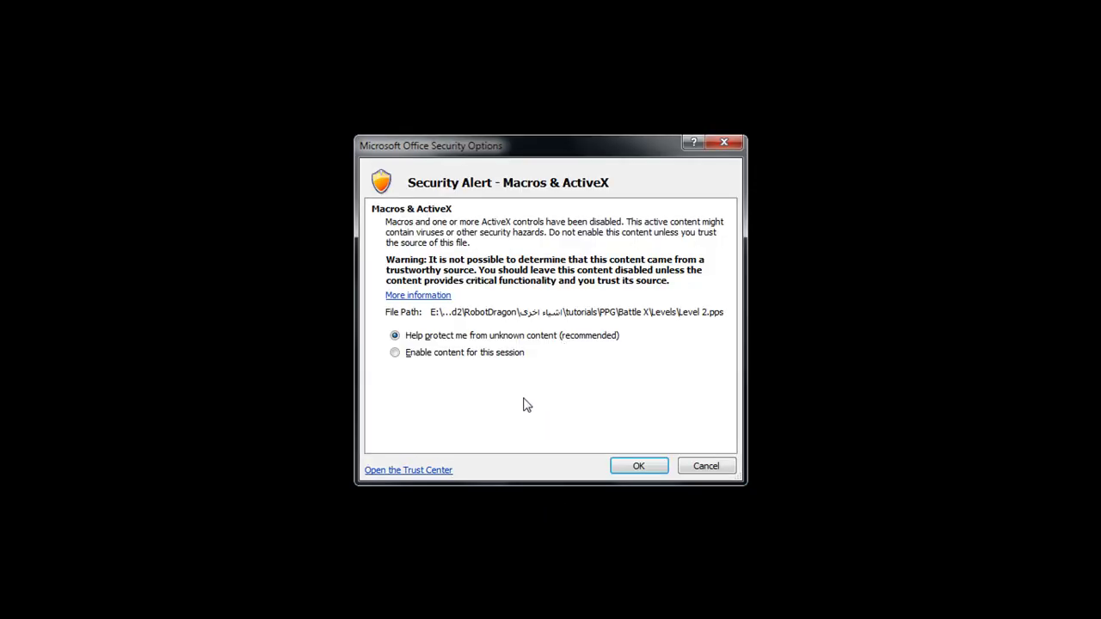
pyautogui.click(474, 355)
pyautogui.click(641, 466)
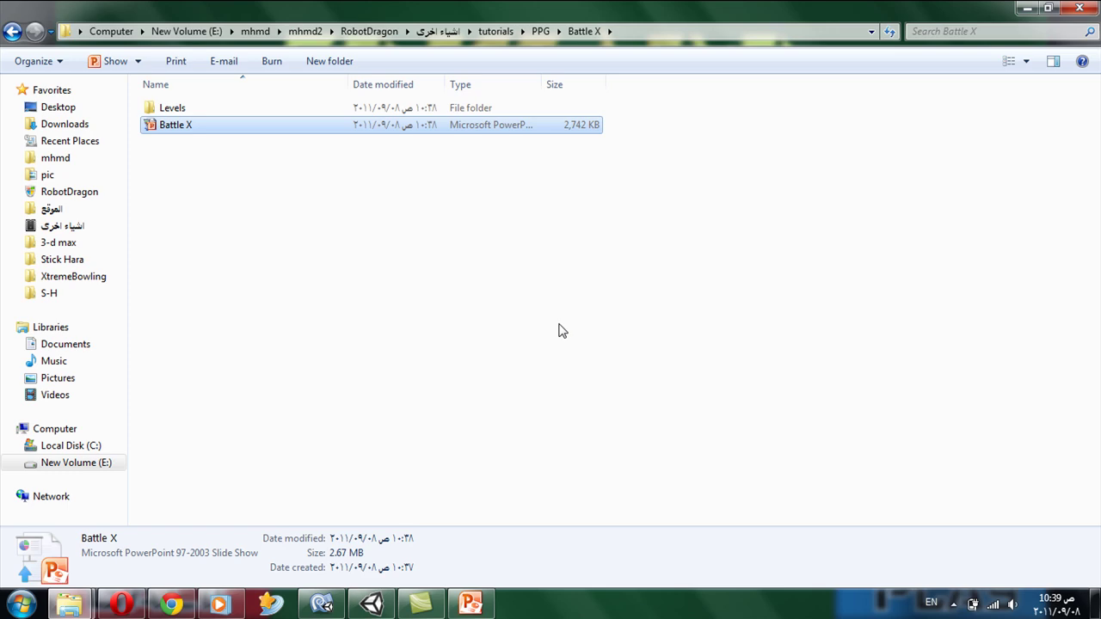
pyautogui.click(1026, 8)
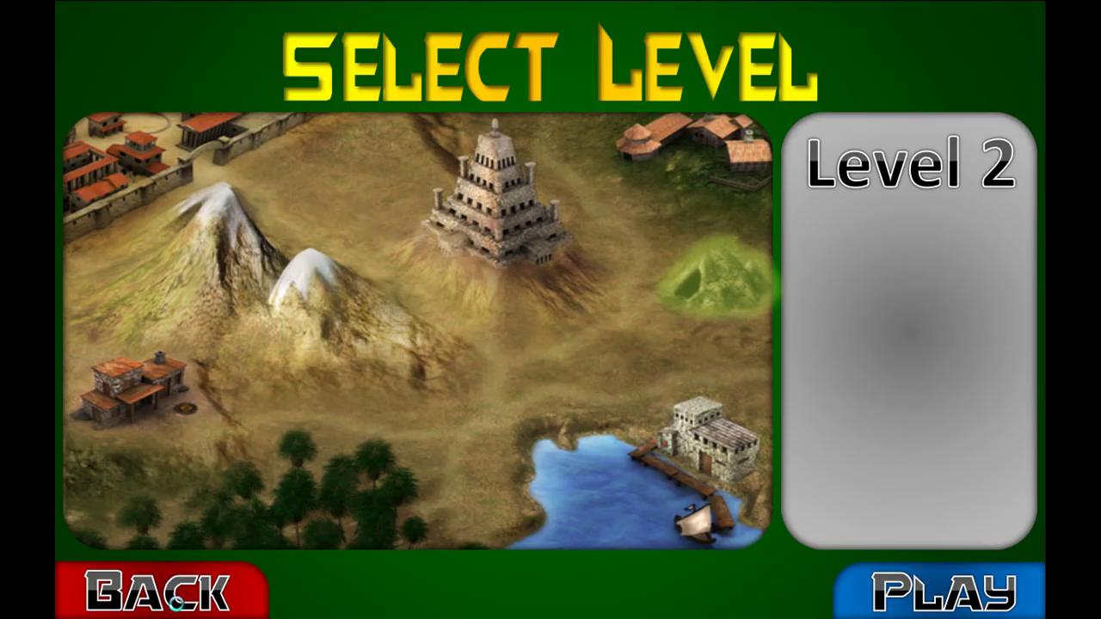
pyautogui.click(175, 602)
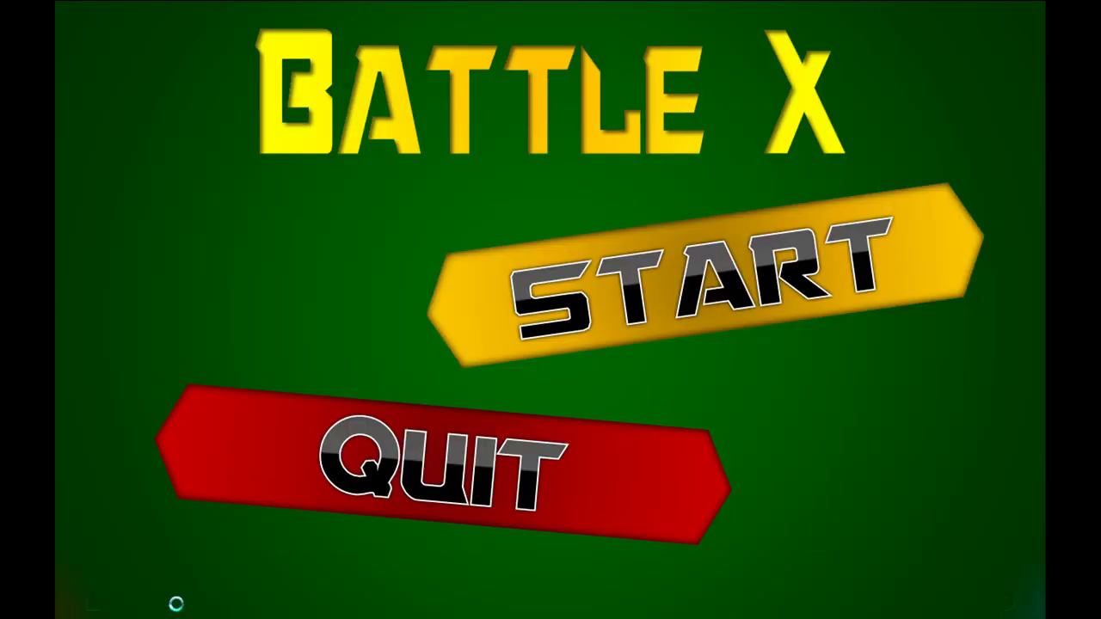
# Step: Quit Battle X, minimize both browser windows, and restore the Battle X folder window
pyautogui.click(437, 454)
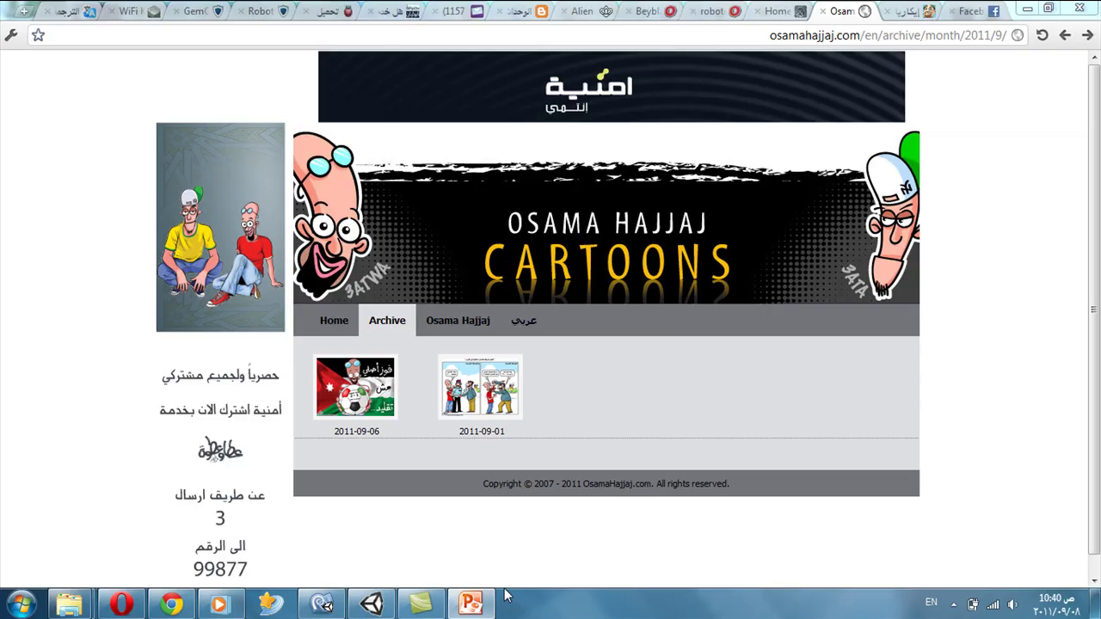
pyautogui.click(1025, 7)
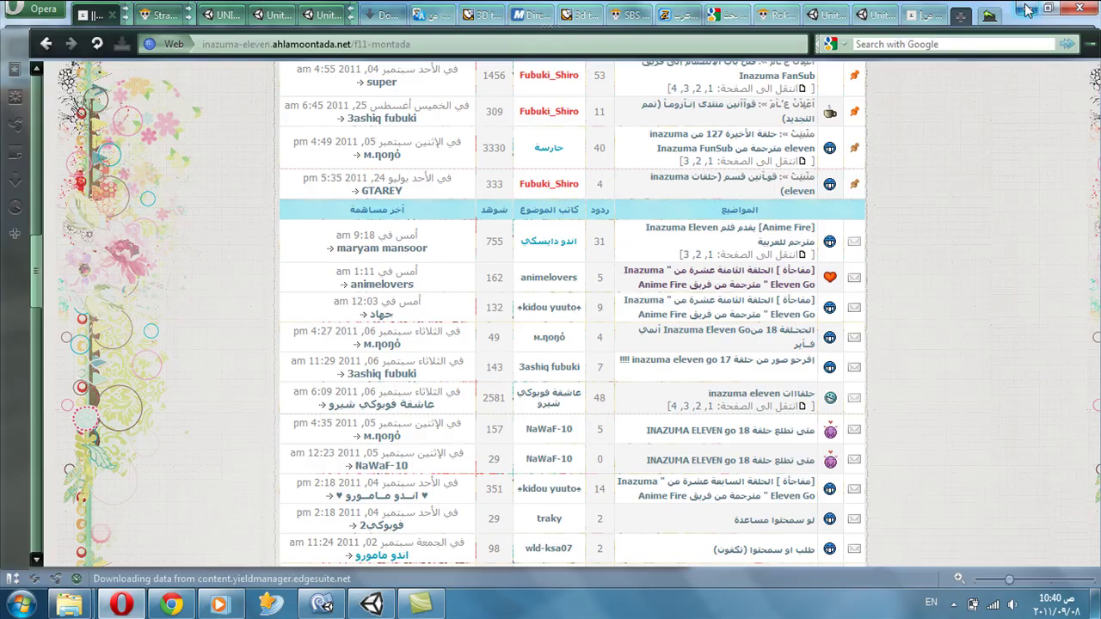
pyautogui.click(1025, 8)
pyautogui.moveTo(69, 604)
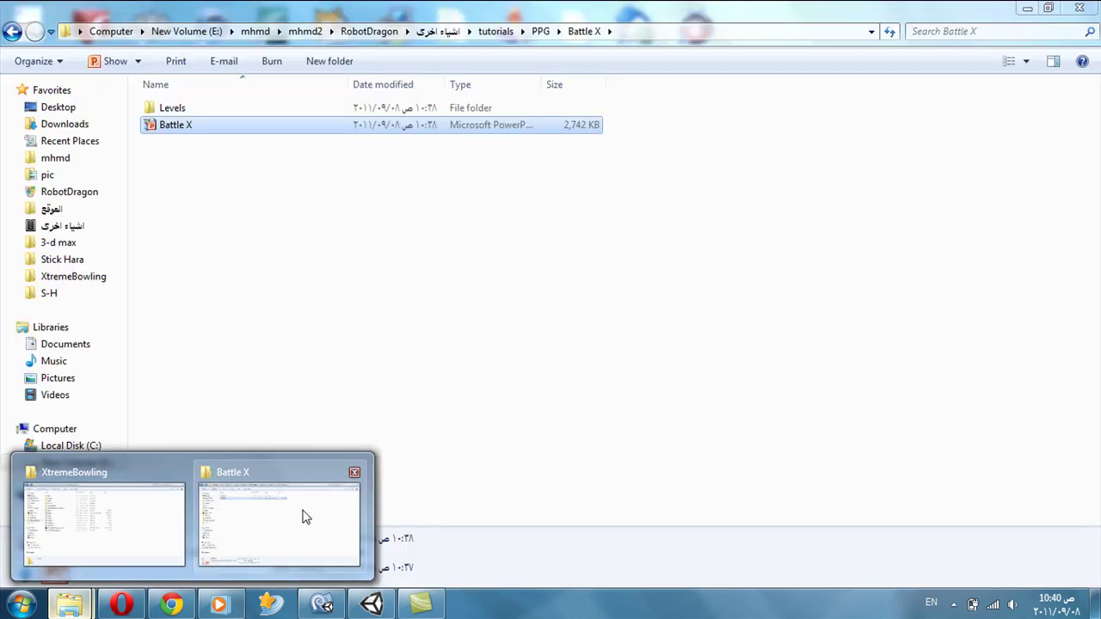
pyautogui.click(307, 518)
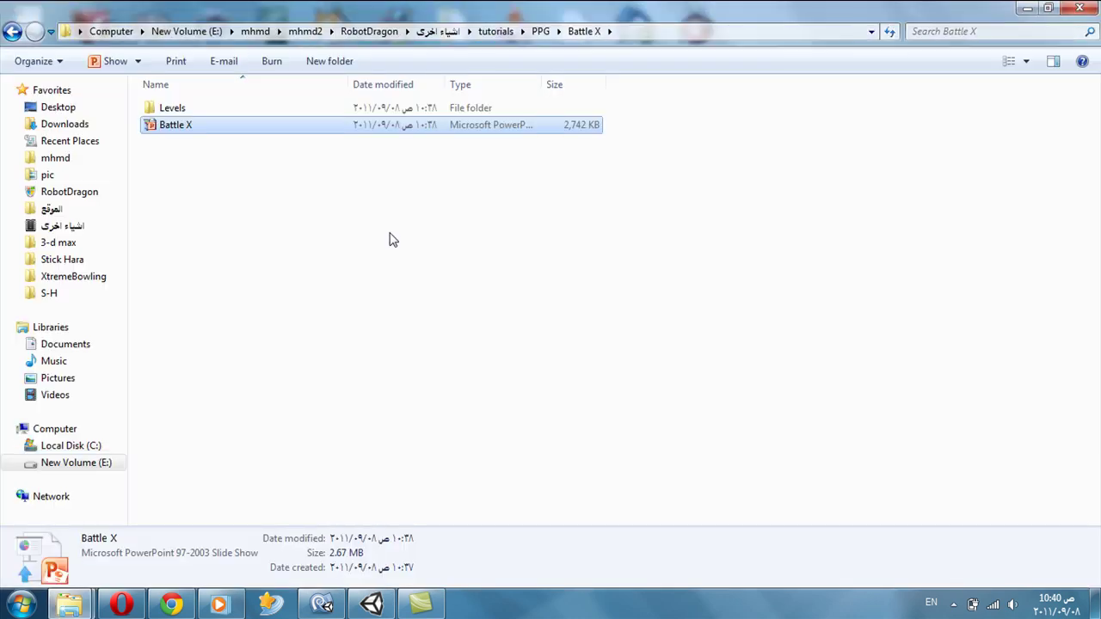